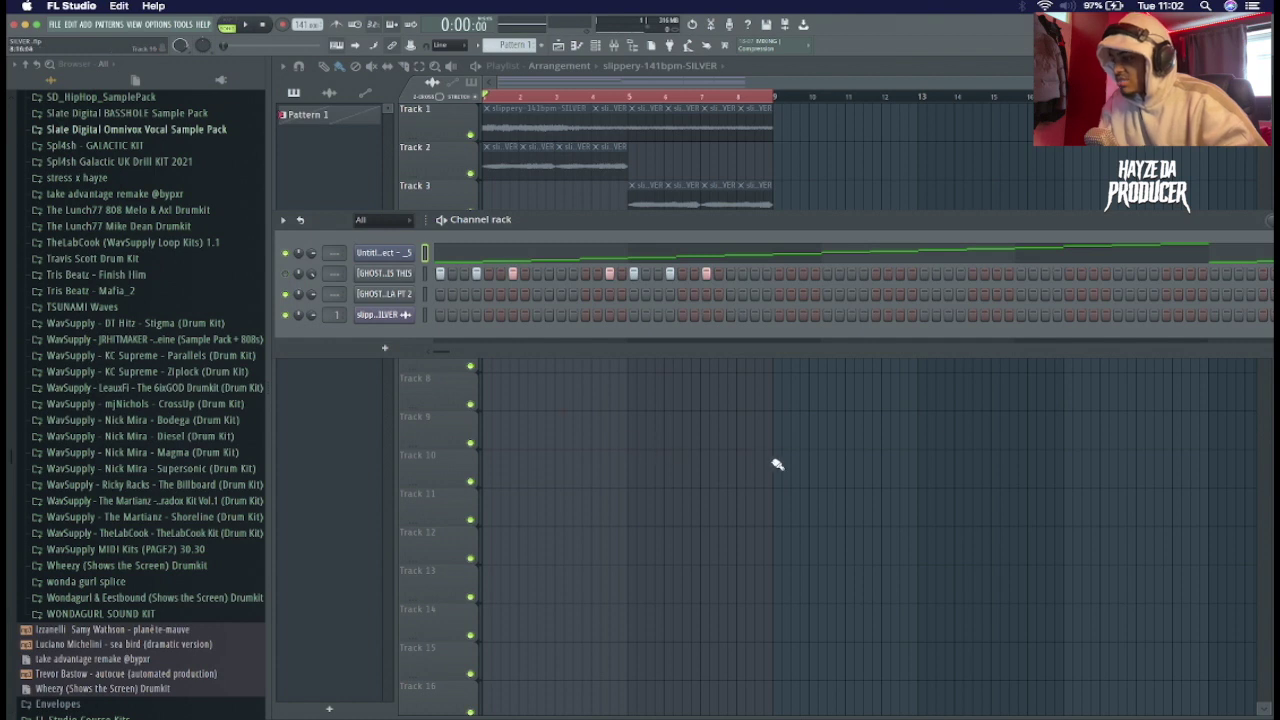
- Hide the channel rack and play back the looped arrangement in the playlist
{"action": "key", "text": "F6"}
{"action": "key", "text": "space"}
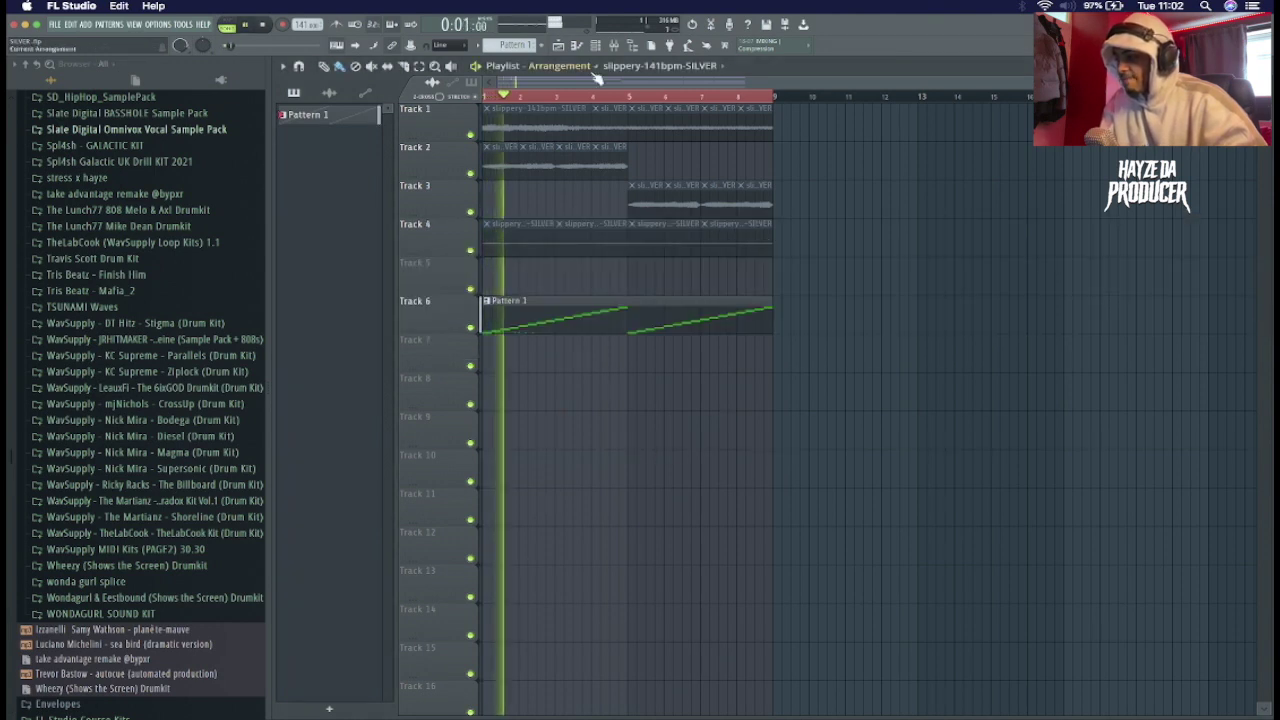
{"action": "scroll", "coordinate": [582, 105], "scroll_direction": "down", "scroll_amount": 1}
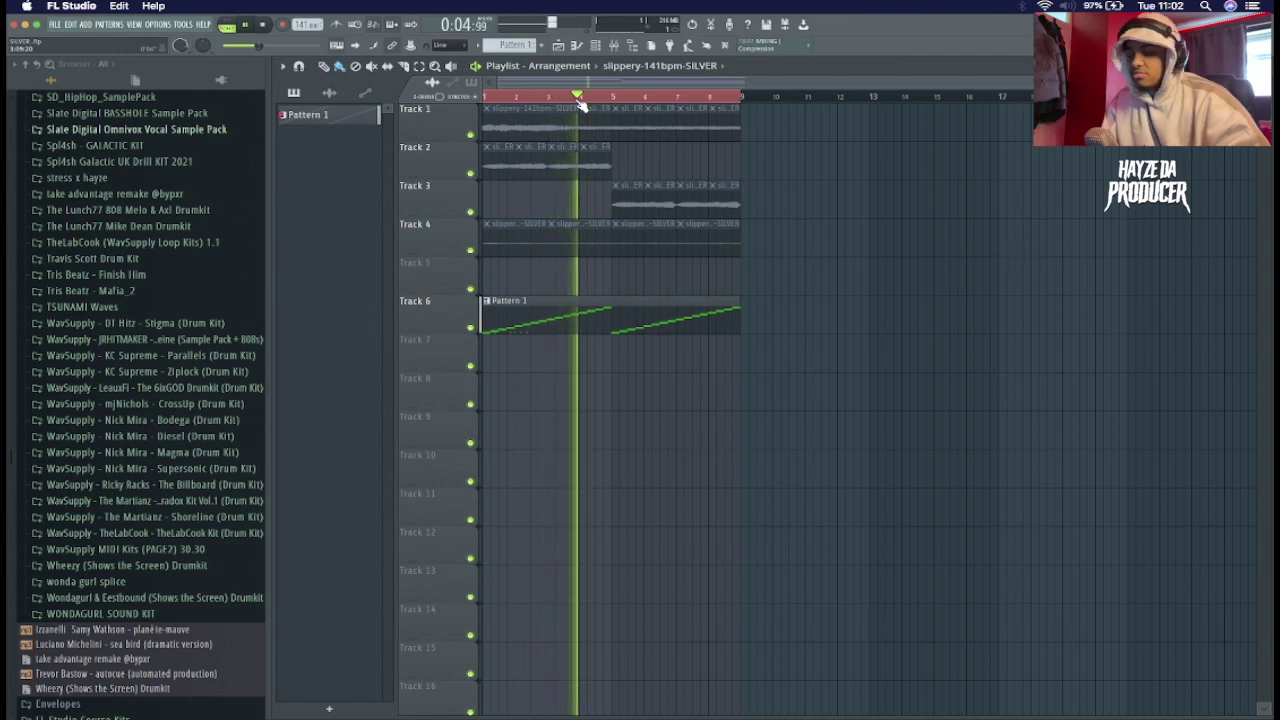
{"action": "key", "text": "space"}
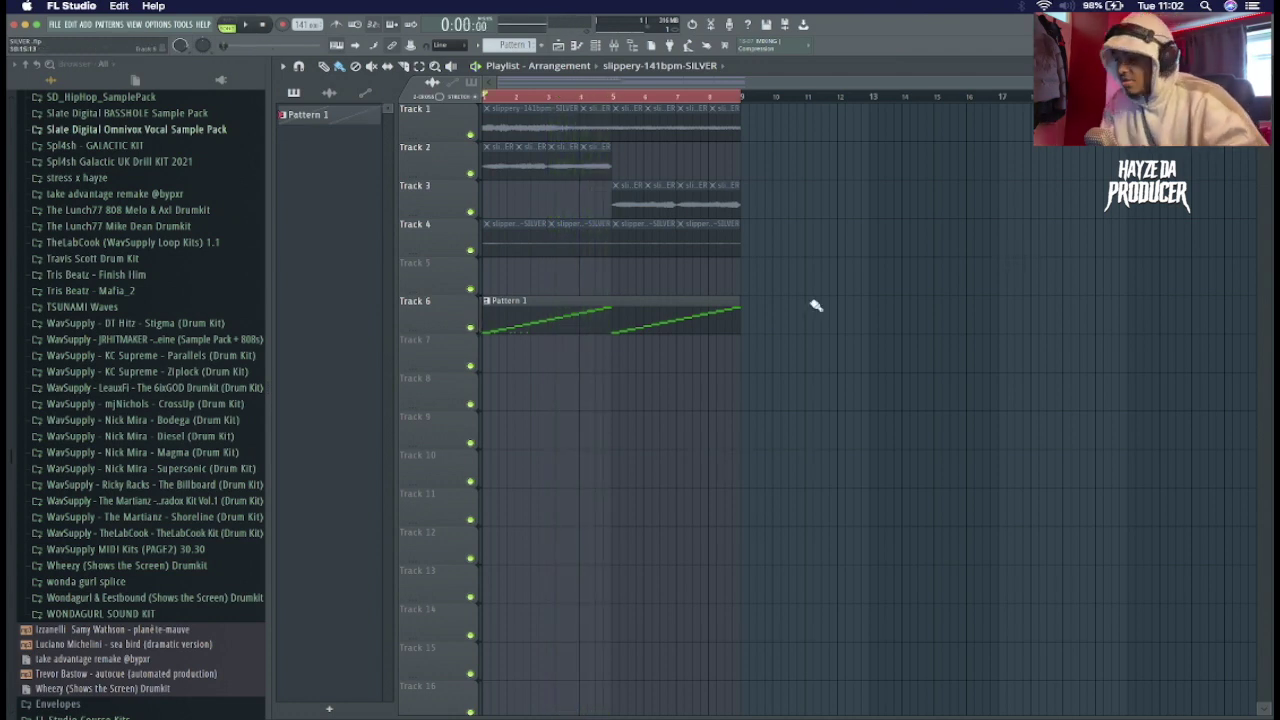
- Show the channel rack and reposition it below the upper playlist tracks so all of its steps are visible
{"action": "left_click", "coordinate": [604, 50]}
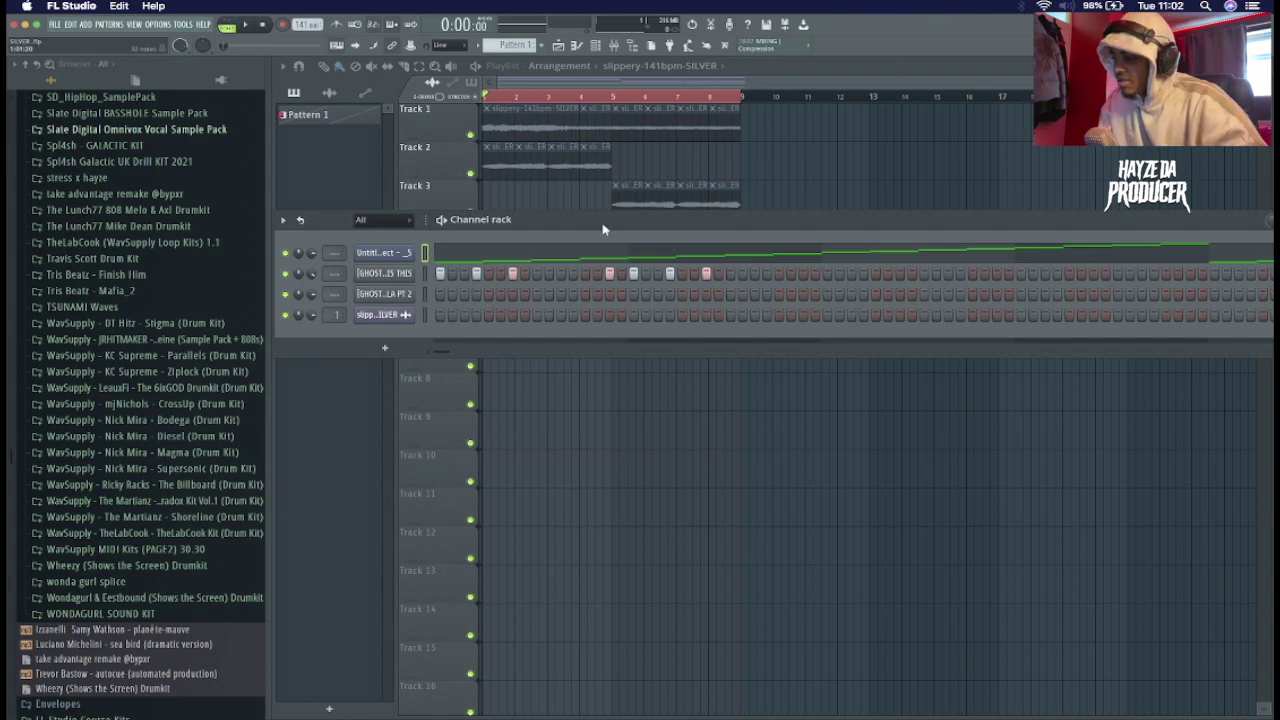
{"action": "mouse_move", "coordinate": [603, 229]}
{"action": "left_mouse_down"}
{"action": "mouse_move", "coordinate": [586, 274]}
{"action": "mouse_move", "coordinate": [603, 252]}
{"action": "left_mouse_up"}
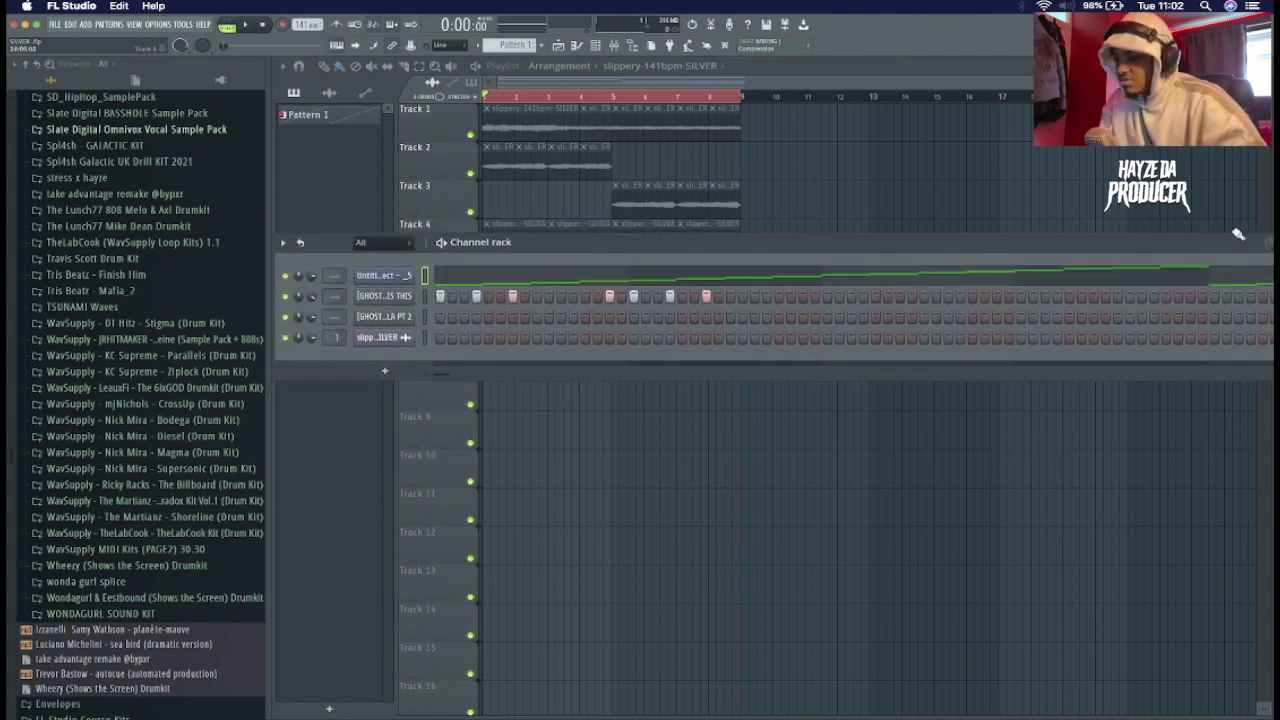
{"action": "left_click_drag", "start_coordinate": [1230, 249], "coordinate": [1034, 276]}
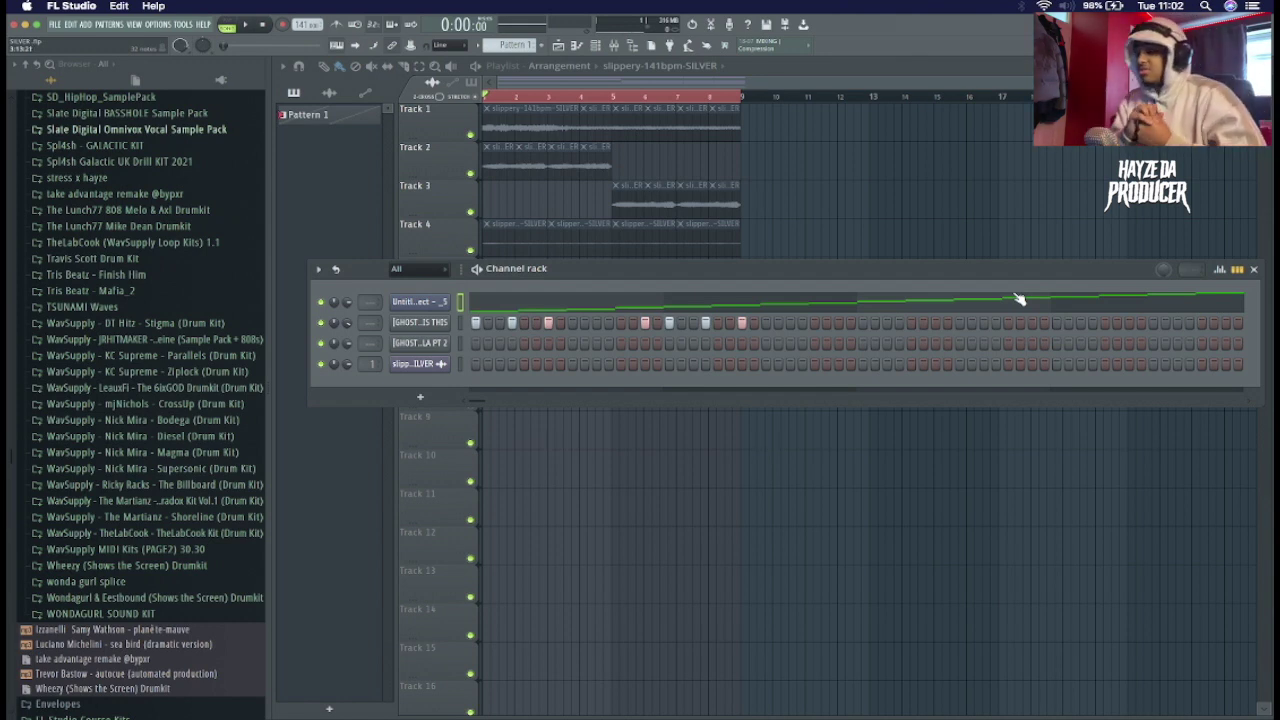
{"action": "left_click_drag", "start_coordinate": [587, 272], "coordinate": [599, 280]}
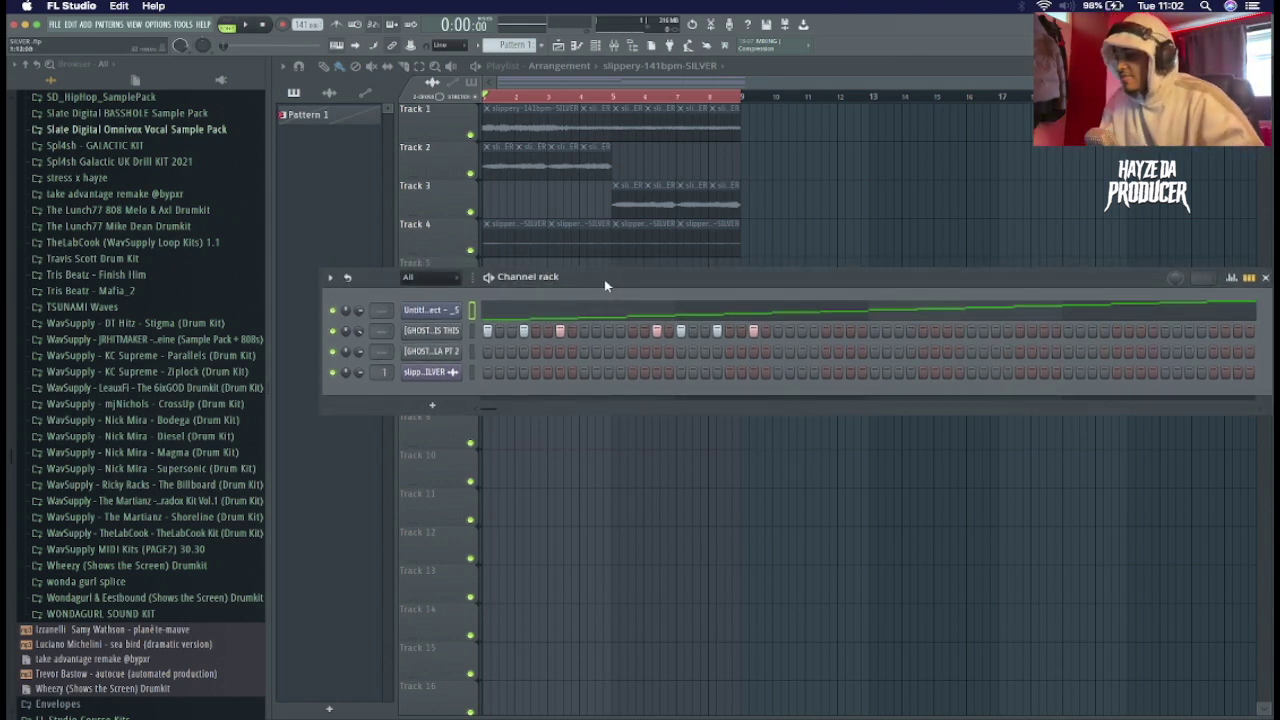
- Add hits on steps 33, 36, 39 and 47 of the [GHOSTY] OMG WHAT IS THIS channel, checking them against playback
{"action": "key", "text": "space"}
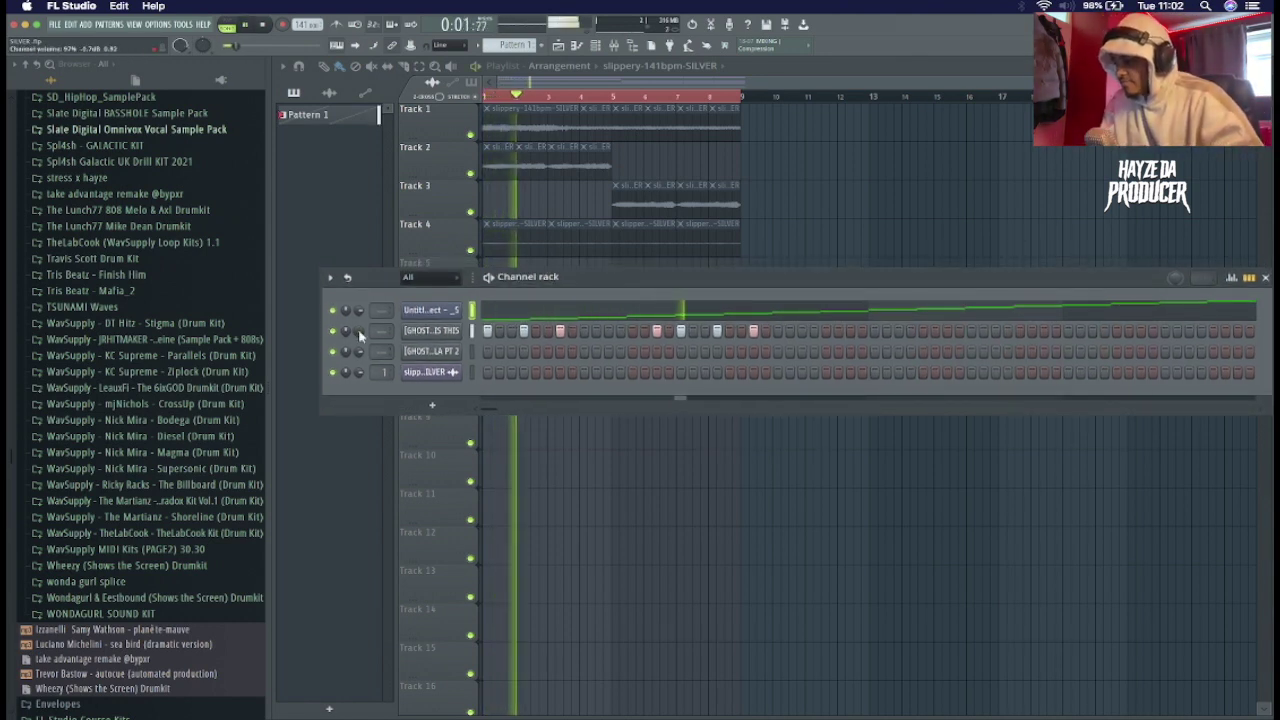
{"action": "key", "text": "space"}
{"action": "key", "text": "space"}
{"action": "left_click", "coordinate": [875, 331]}
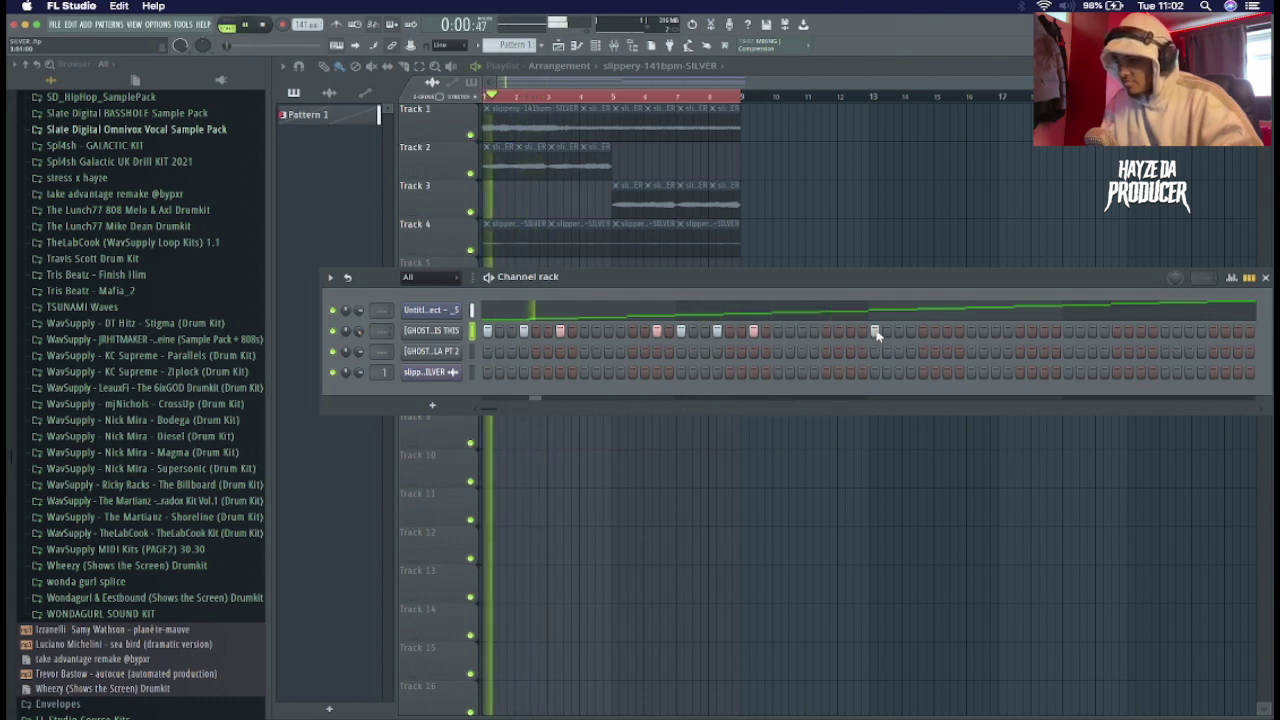
{"action": "left_click", "coordinate": [911, 331]}
{"action": "left_click", "coordinate": [947, 331]}
{"action": "left_click", "coordinate": [995, 331]}
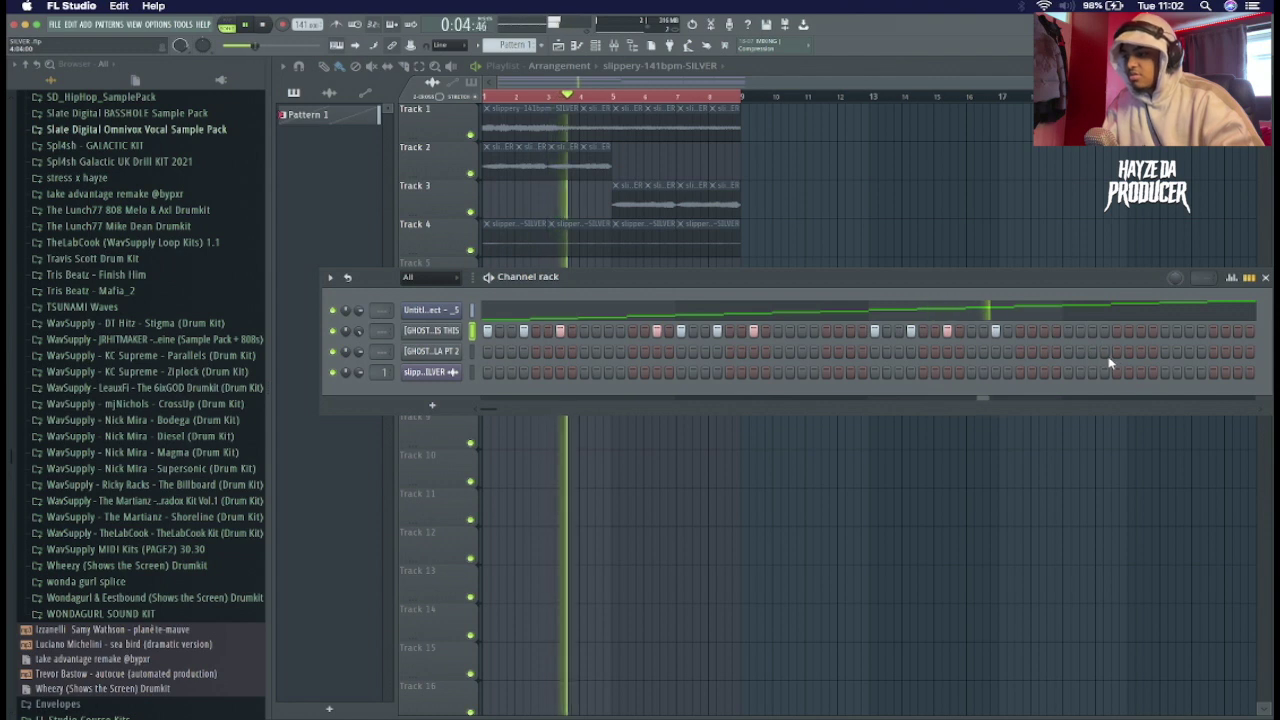
{"action": "key", "text": "space"}
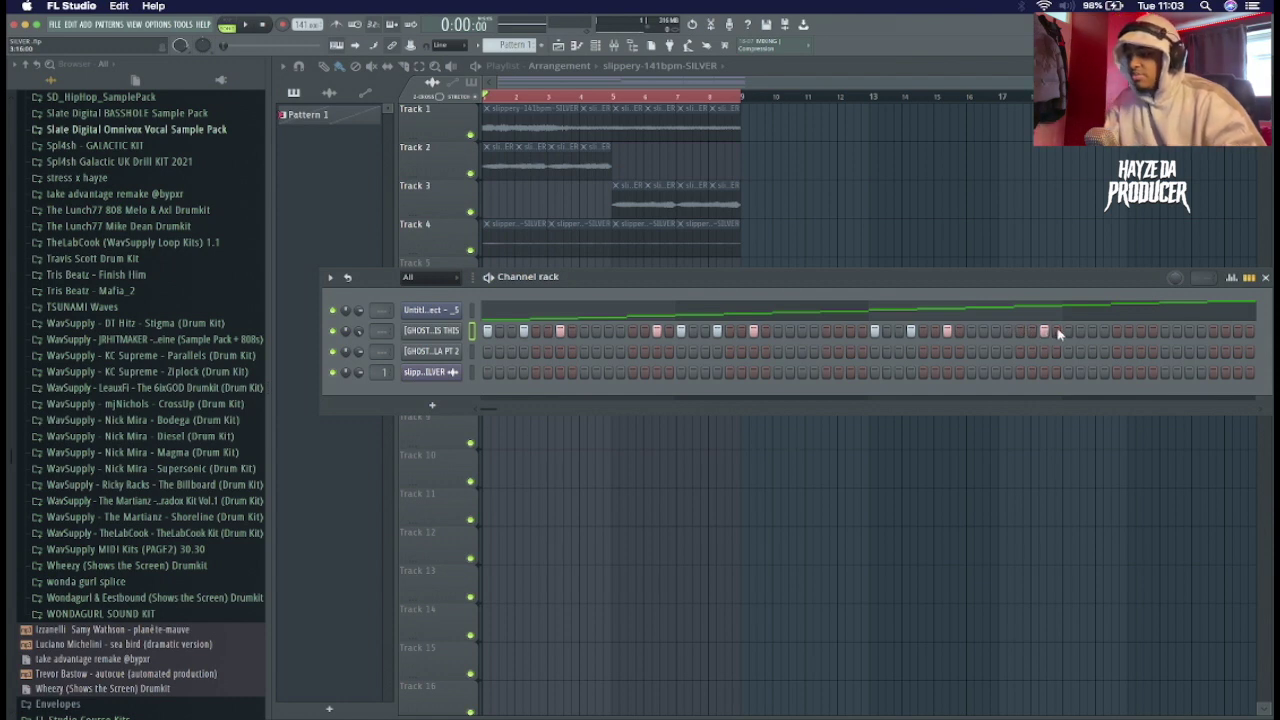
- Add hits on steps 49, 52, 55 and 59 of the [GHOSTY] OMG WHAT IS THIS channel while auditioning the loop
{"action": "key", "text": "space"}
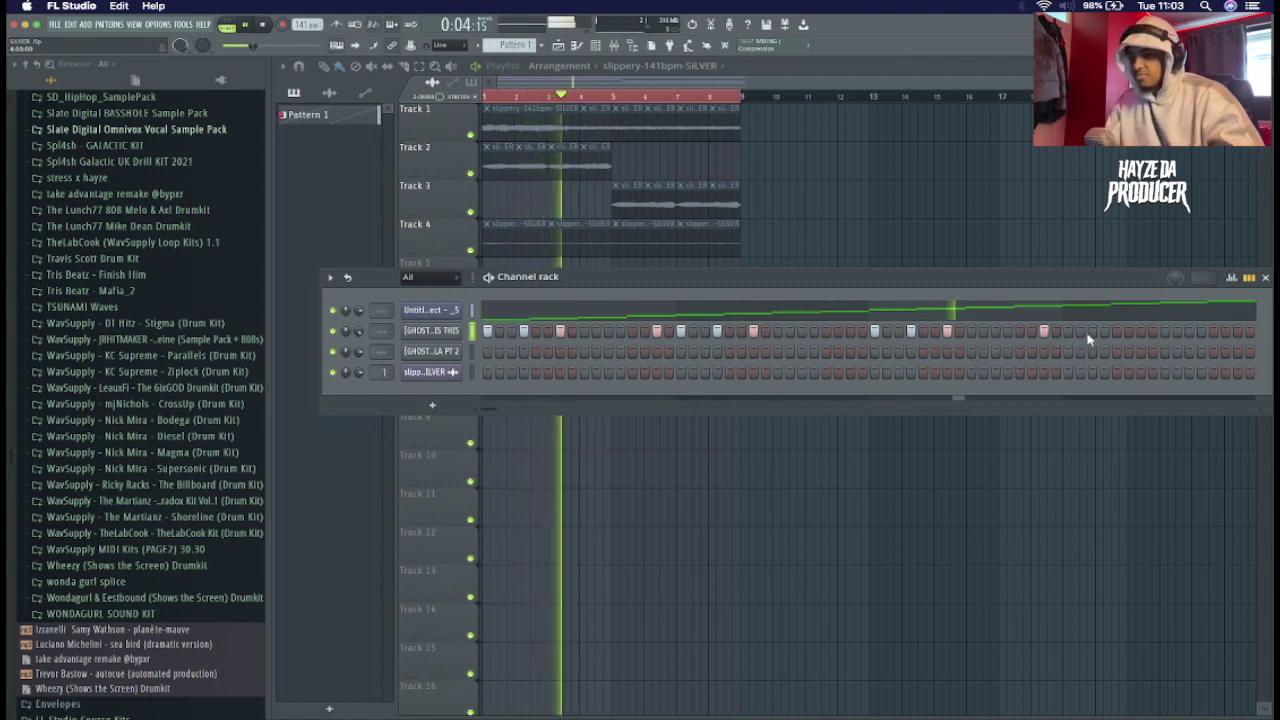
{"action": "key", "text": "space"}
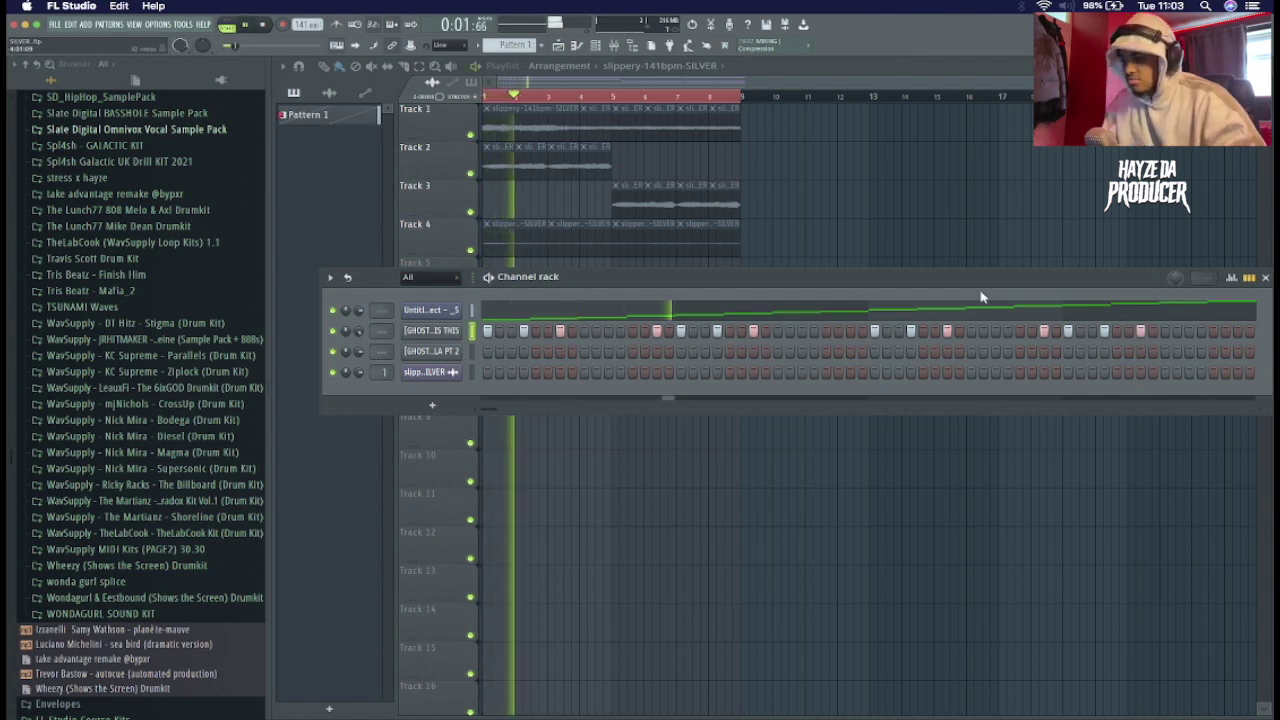
{"action": "left_click_drag", "start_coordinate": [910, 285], "coordinate": [889, 282]}
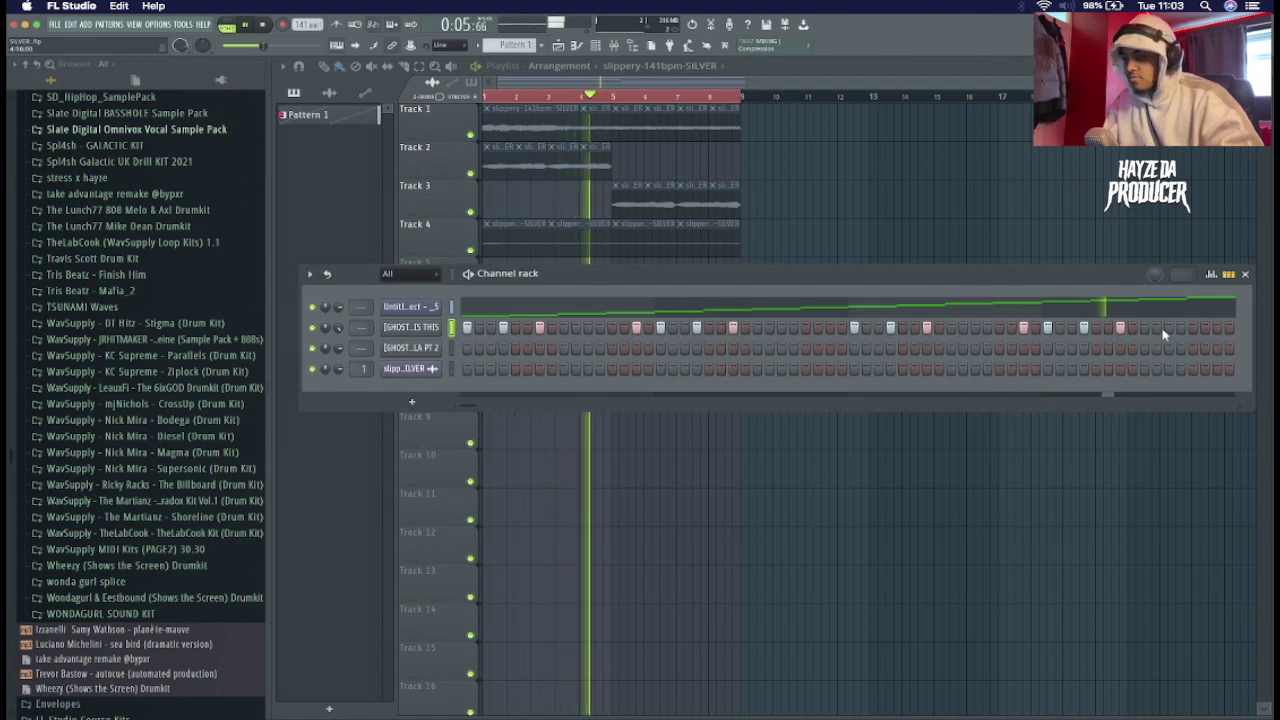
{"action": "key", "text": "space"}
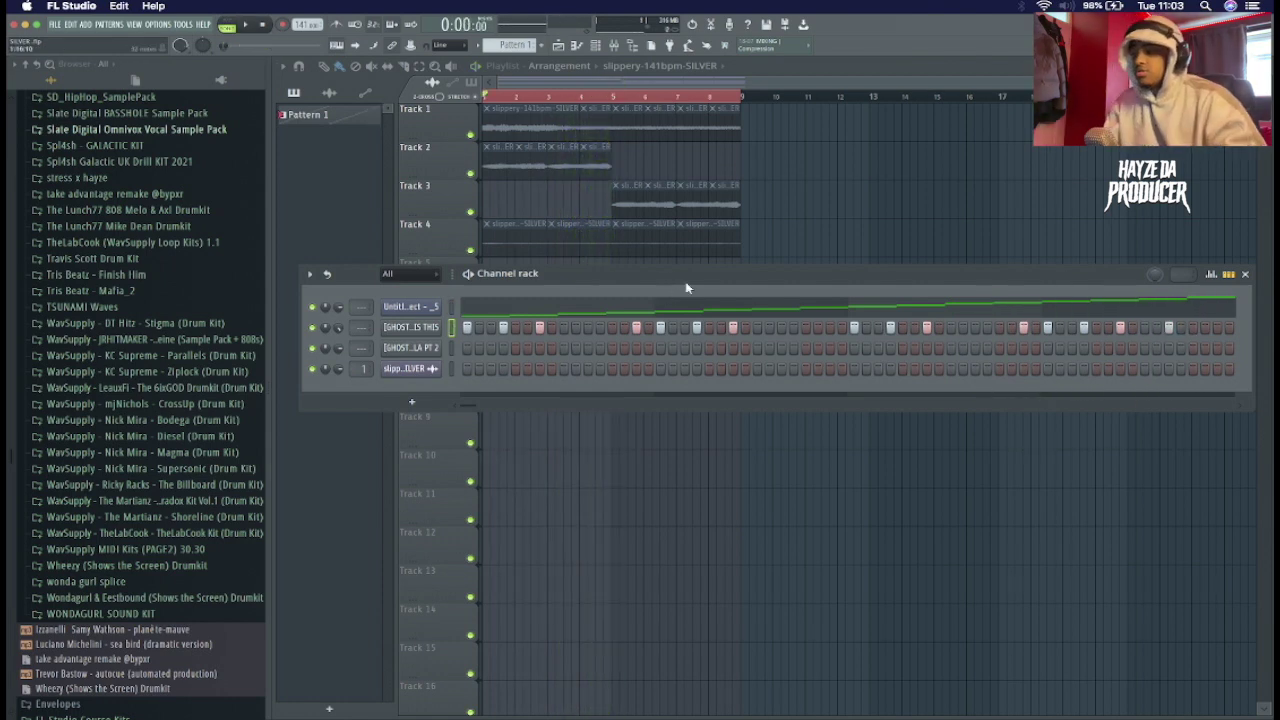
{"action": "left_click_drag", "start_coordinate": [686, 287], "coordinate": [683, 289]}
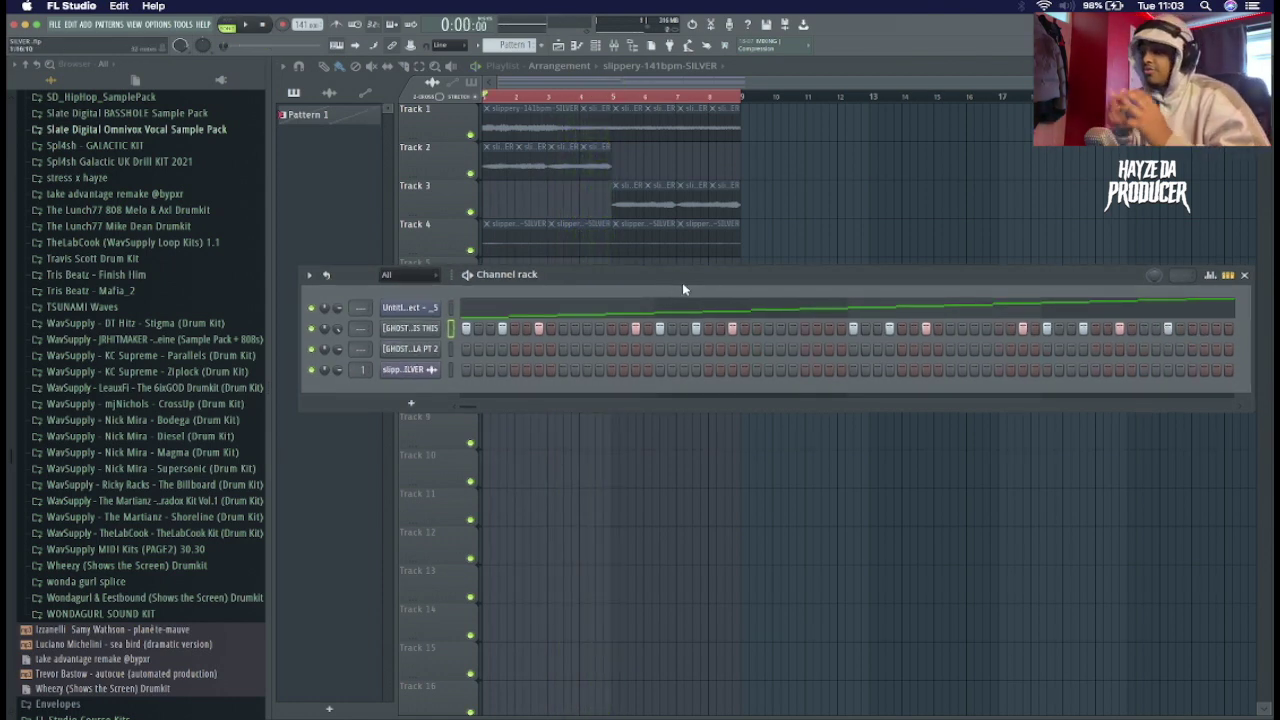
- In the piano roll, duplicate the first four bars of [GHOSTY] OMG WHAT IS THIS into bars 5 to 8
{"action": "key", "text": "F7"}
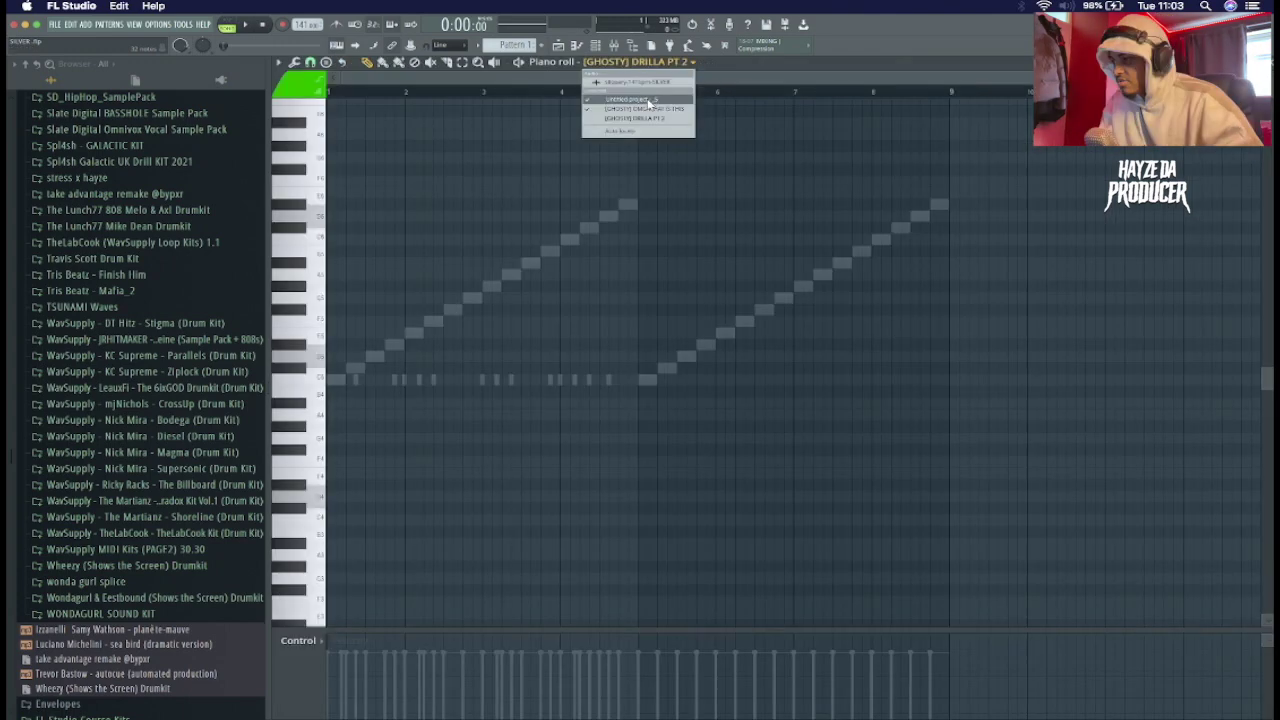
{"action": "left_click_drag", "start_coordinate": [644, 93], "coordinate": [330, 93]}
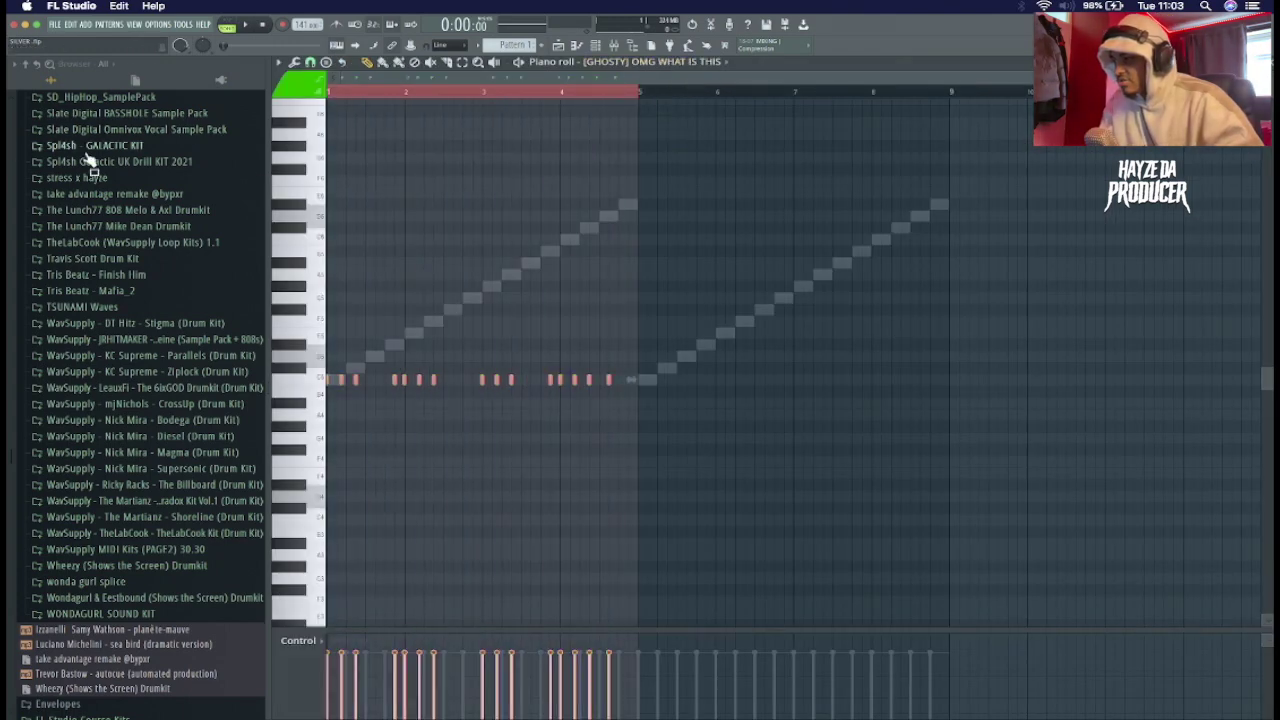
{"action": "key", "text": "ctrl+b"}
- Switch the piano roll to [GHOSTY] DRILLA PT 2 and play from bar 5, with the view focused on bars 7 and 8
{"action": "left_click", "coordinate": [631, 64]}
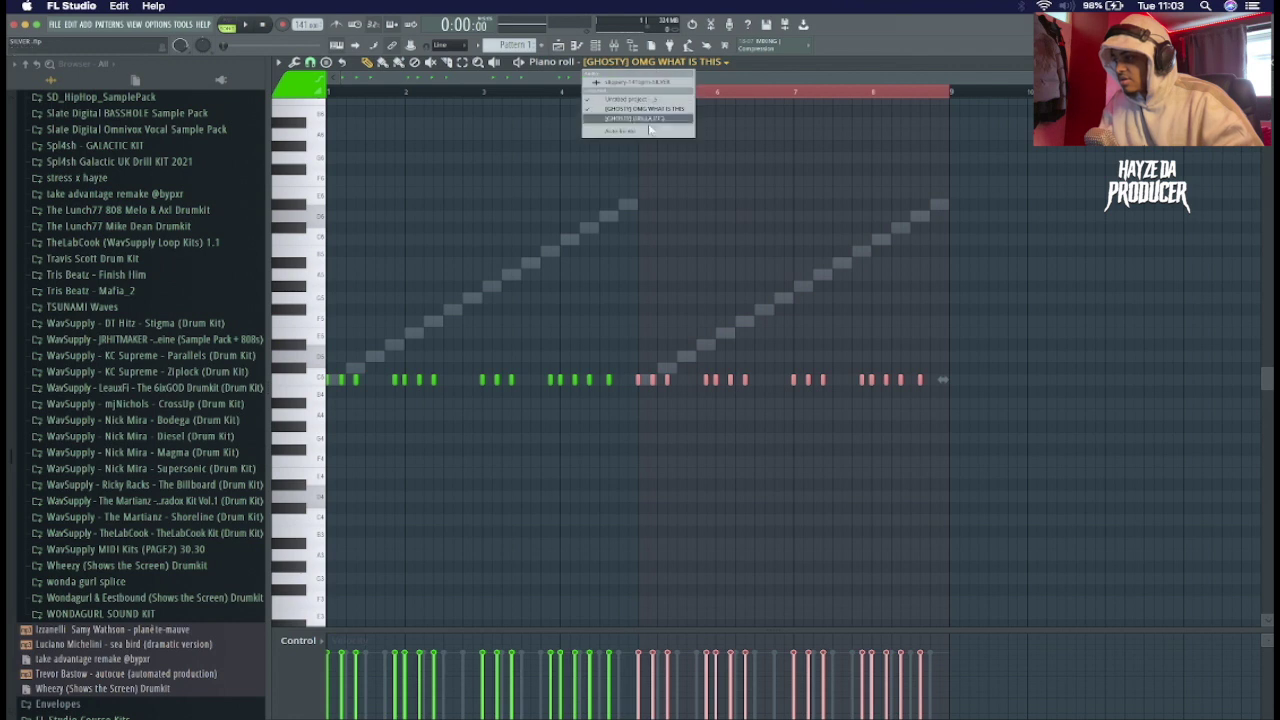
{"action": "left_click", "coordinate": [638, 119]}
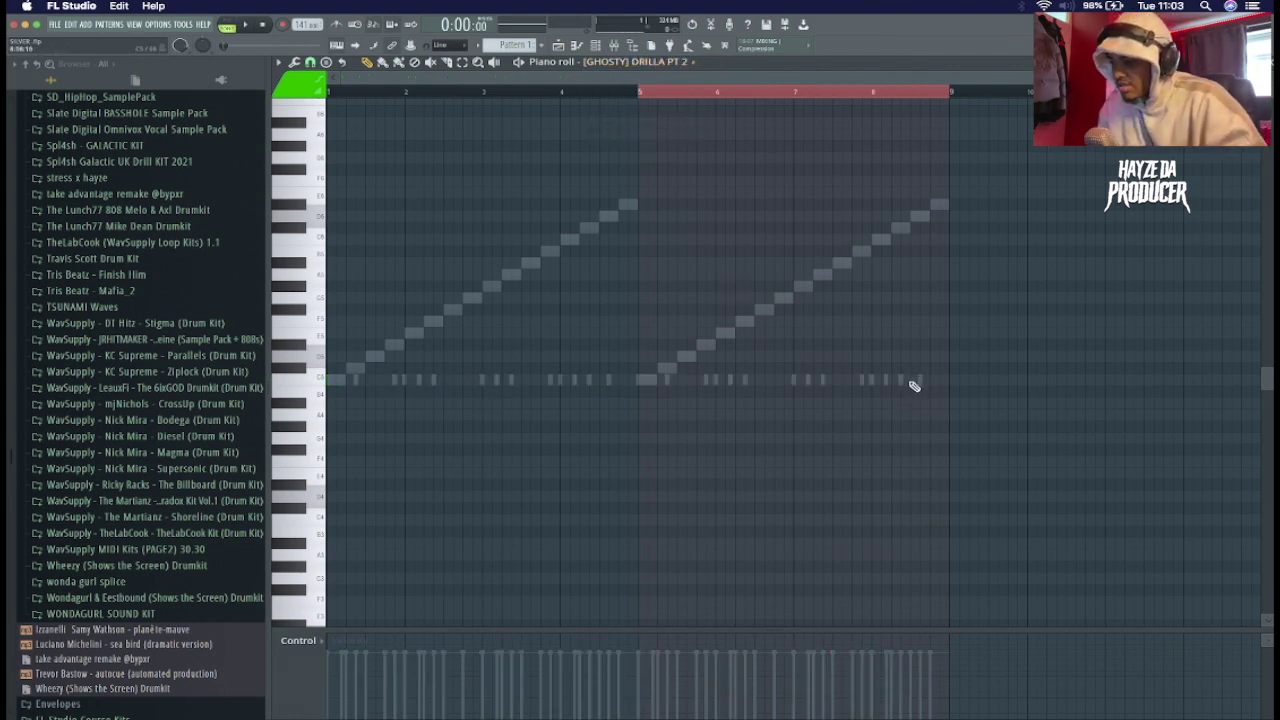
{"action": "key", "text": "space"}
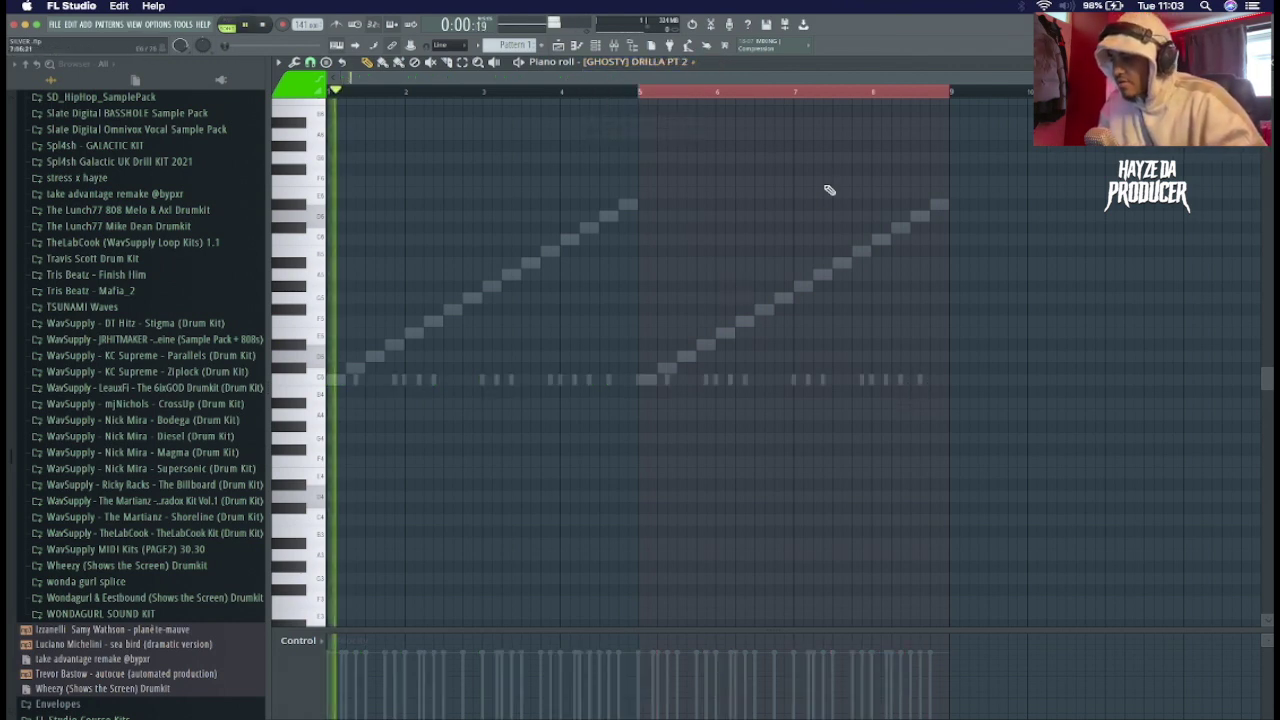
{"action": "left_click", "coordinate": [643, 94]}
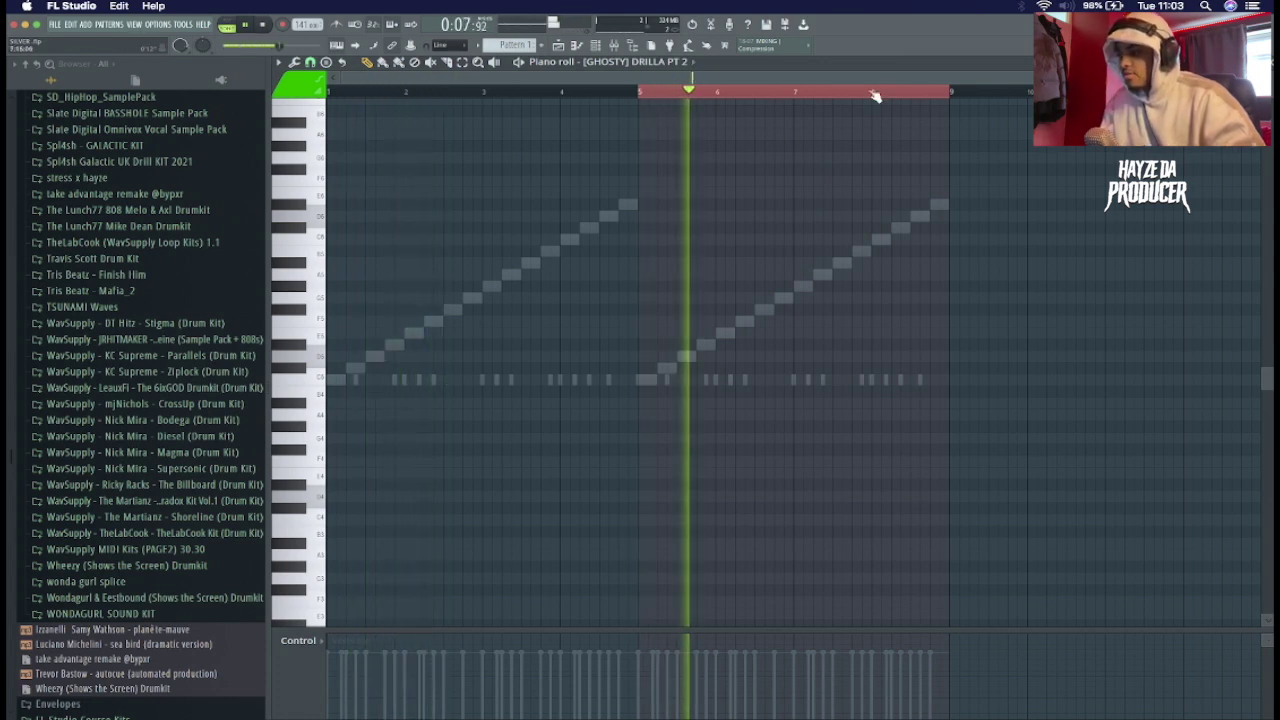
{"action": "scroll", "coordinate": [880, 95], "scroll_direction": "up", "scroll_amount": 8}
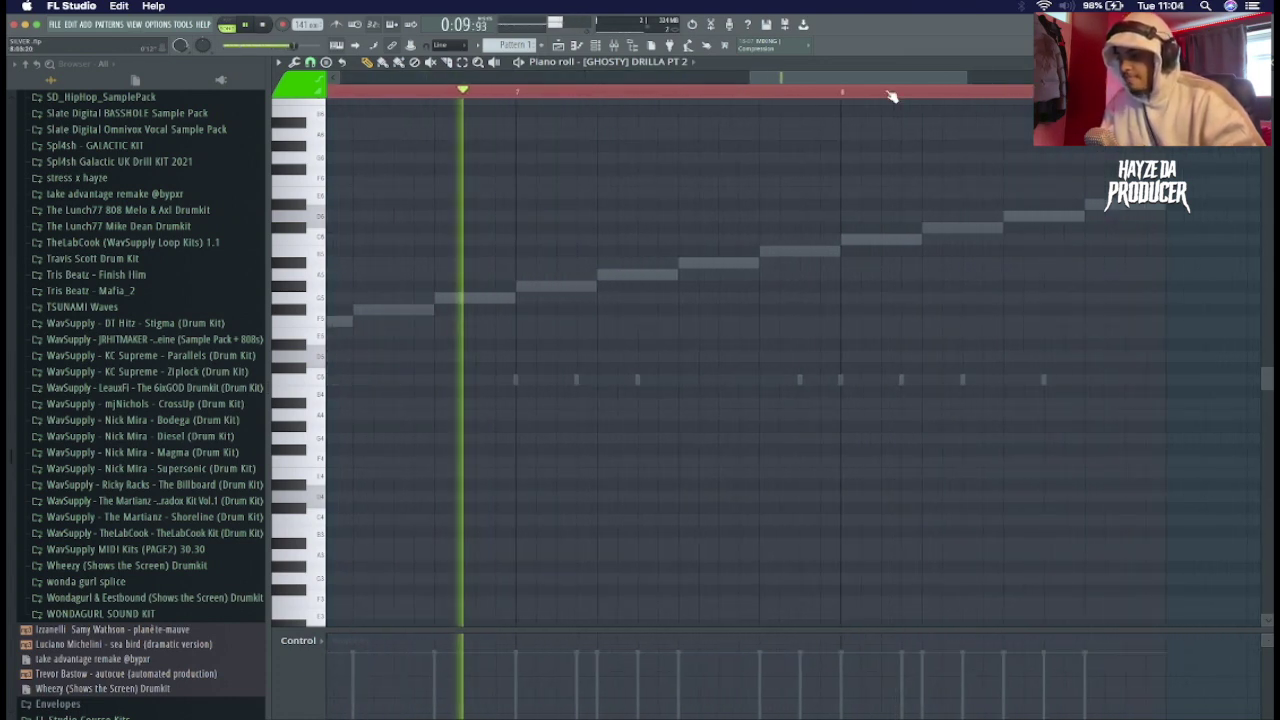
{"action": "key", "text": "space"}
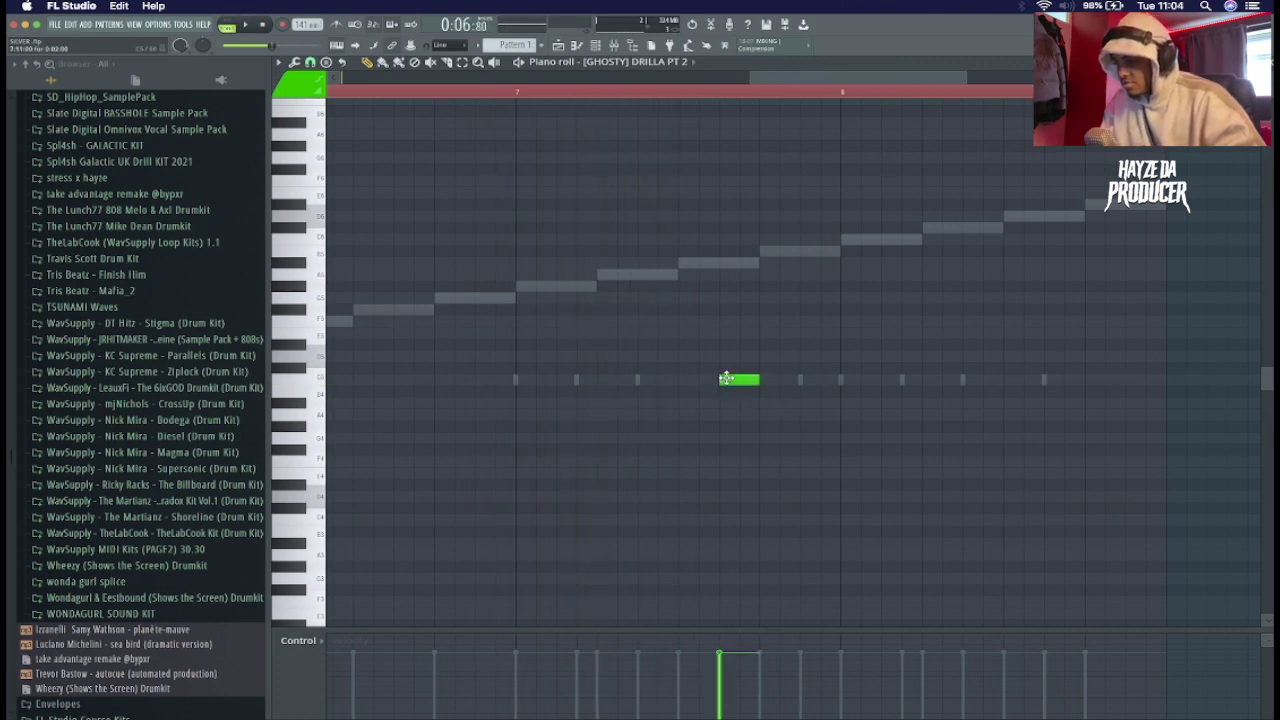
- Place three short B4 notes on steps 10, 12 and 14 of bar 7 and lower the middle note's velocity
{"action": "key", "text": "space"}
{"action": "left_click_drag", "start_coordinate": [725, 391], "coordinate": [705, 391]}
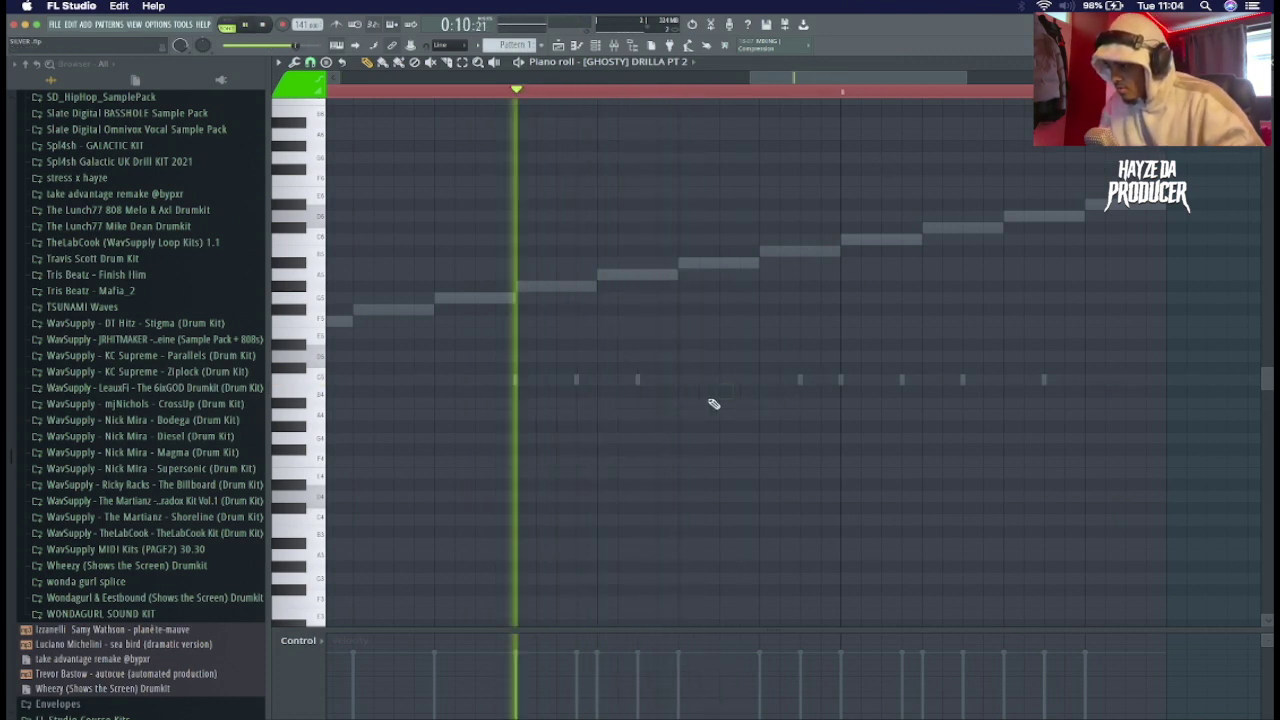
{"action": "left_click", "coordinate": [746, 392]}
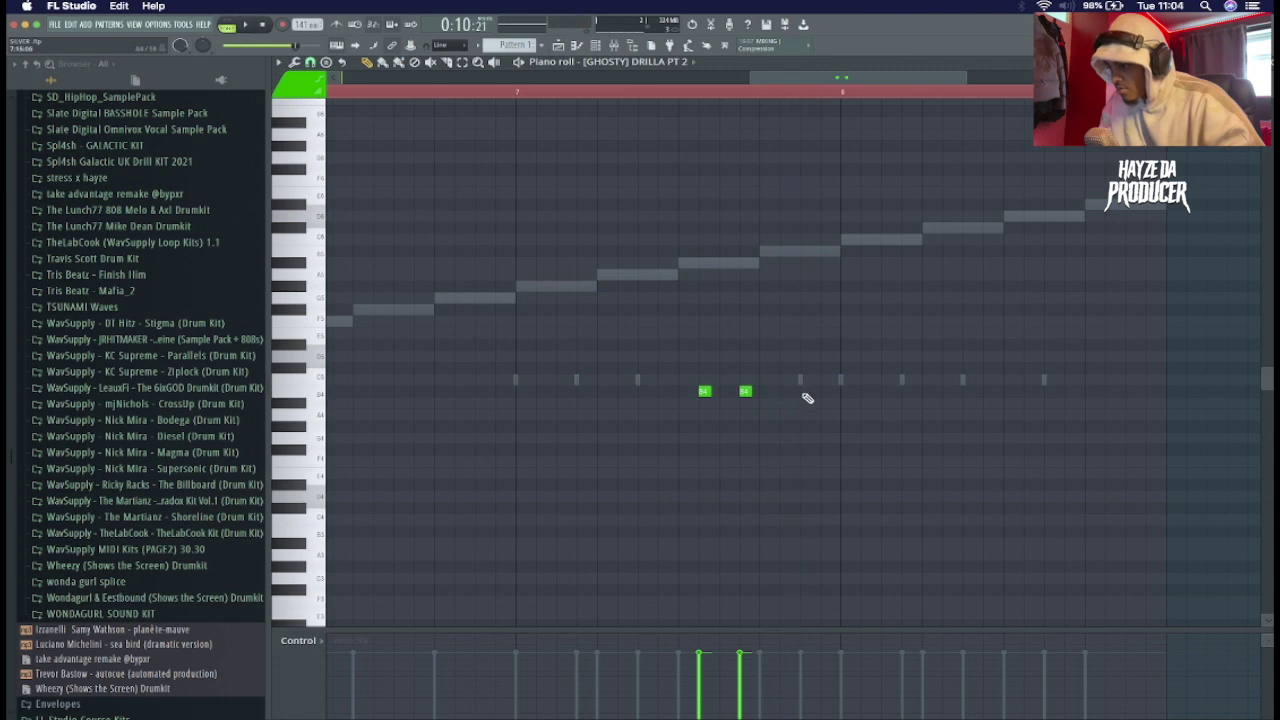
{"action": "left_click", "coordinate": [786, 396]}
{"action": "key", "text": "space"}
{"action": "right_click", "coordinate": [789, 396]}
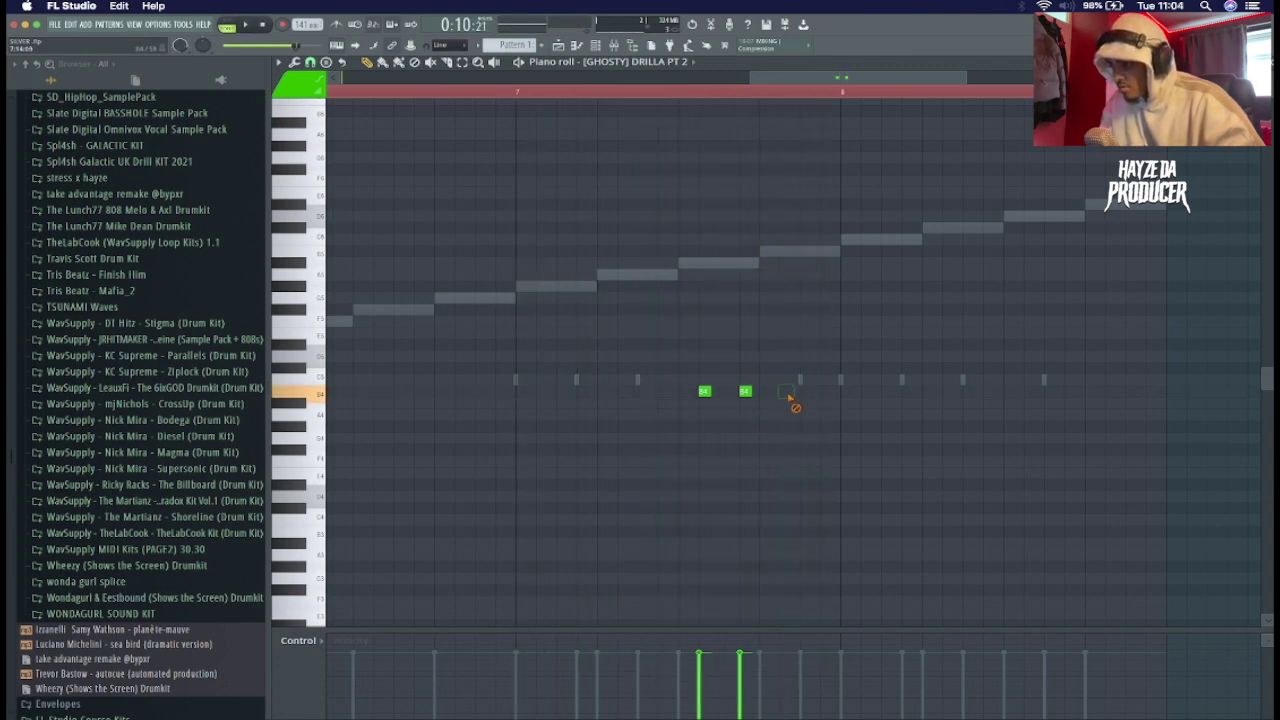
{"action": "key", "text": "space"}
{"action": "left_click", "coordinate": [739, 675]}
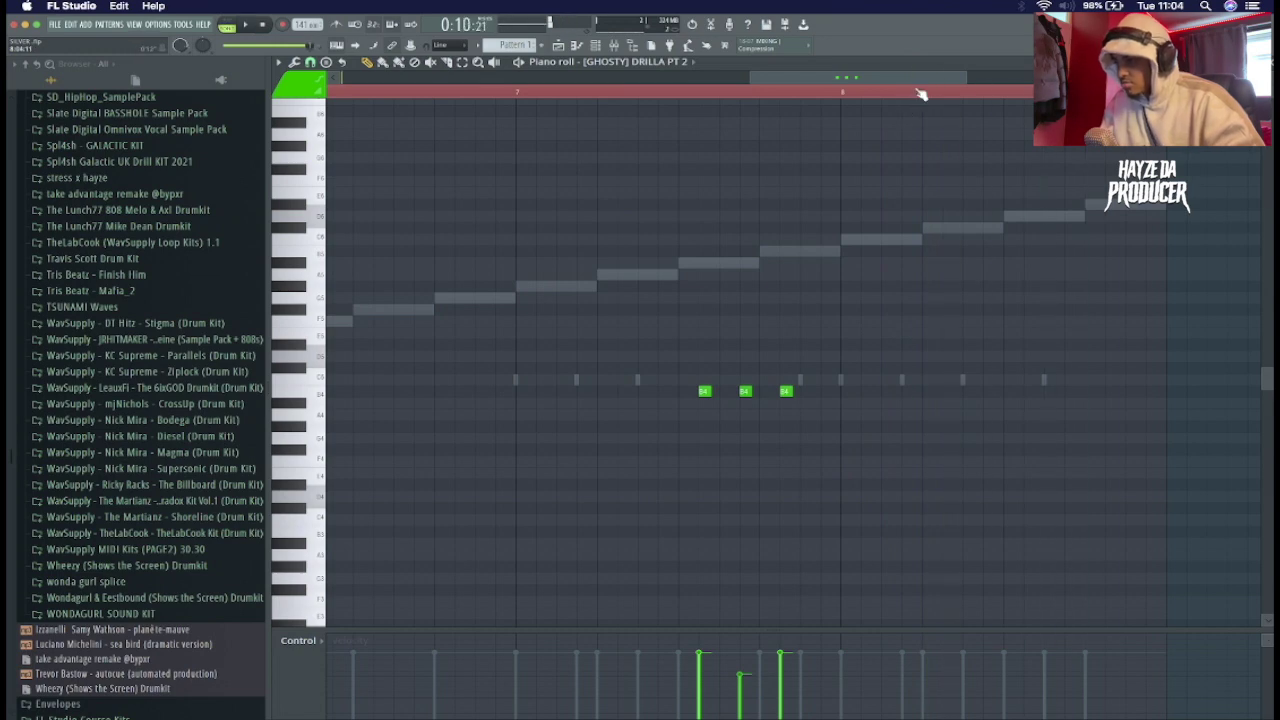
- Play back the new B4 notes against the beat and return to the channel rack
{"action": "scroll", "coordinate": [921, 93], "scroll_direction": "down", "scroll_amount": 1}
{"action": "scroll", "coordinate": [921, 93], "scroll_direction": "down", "scroll_amount": 3}
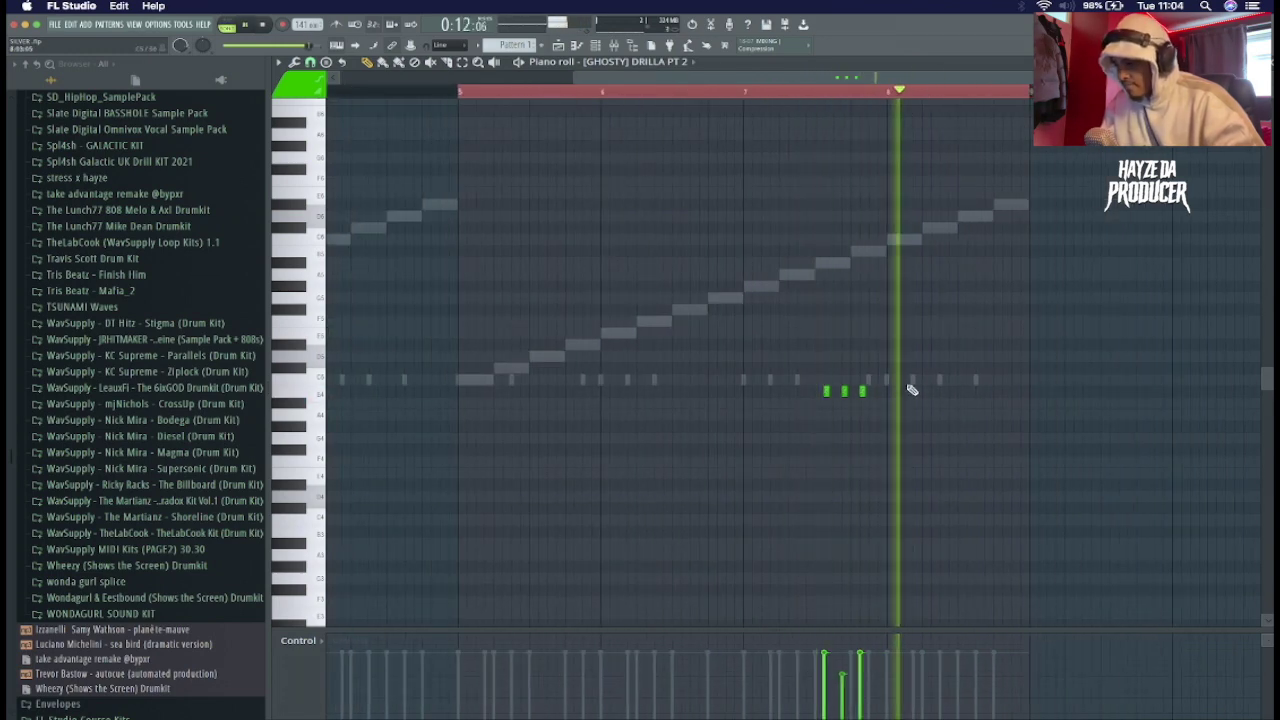
{"action": "left_click_drag", "start_coordinate": [904, 346], "coordinate": [786, 432]}
{"action": "key", "text": "space"}
{"action": "key", "text": "Escape"}
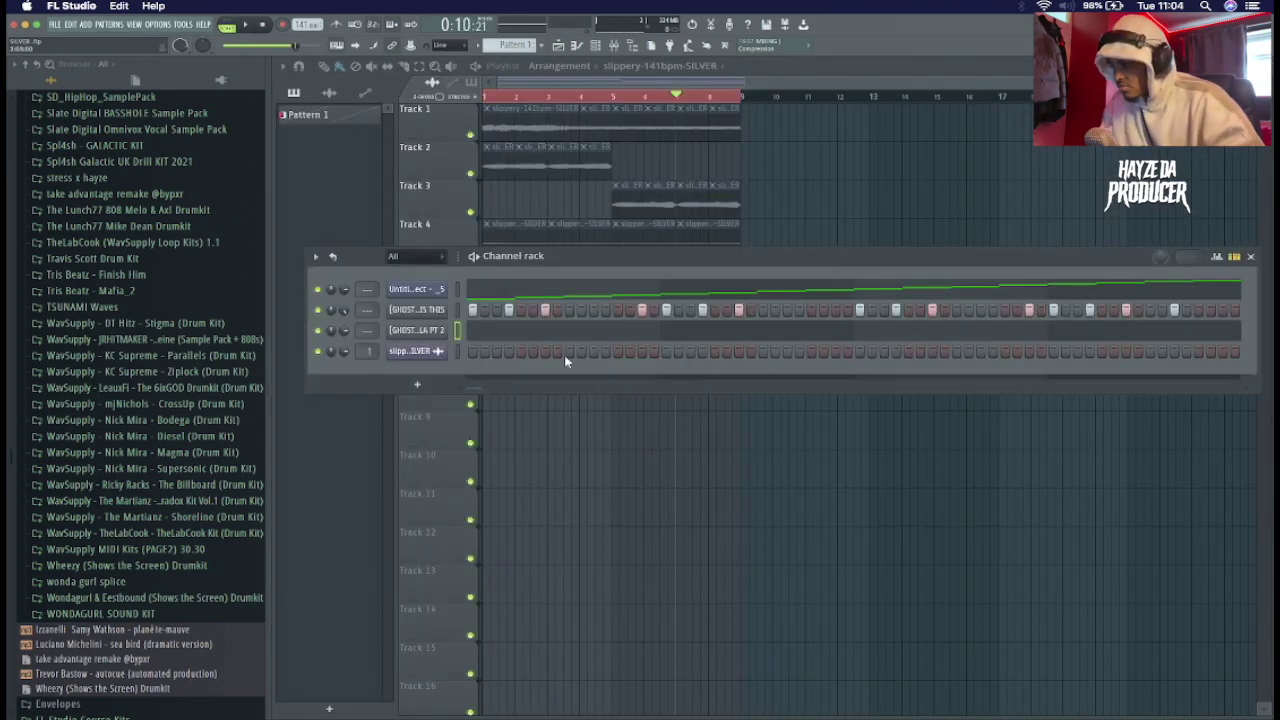
- Browse the drum kits and add the WOO snare from 808 MELO DIOR DRUMKIT as a channel with hits on steps 9 and 29
{"action": "scroll", "coordinate": [132, 318], "scroll_direction": "down", "scroll_amount": 4}
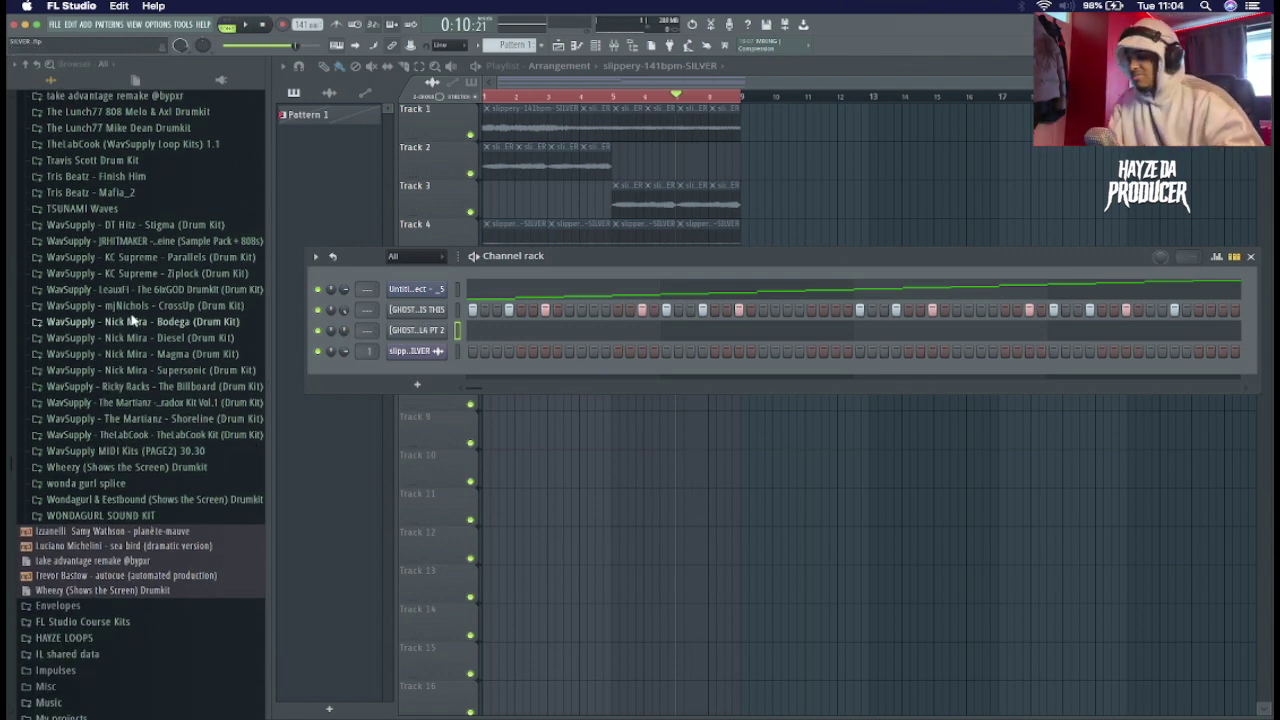
{"action": "scroll", "coordinate": [36, 360], "scroll_direction": "up", "scroll_amount": 8}
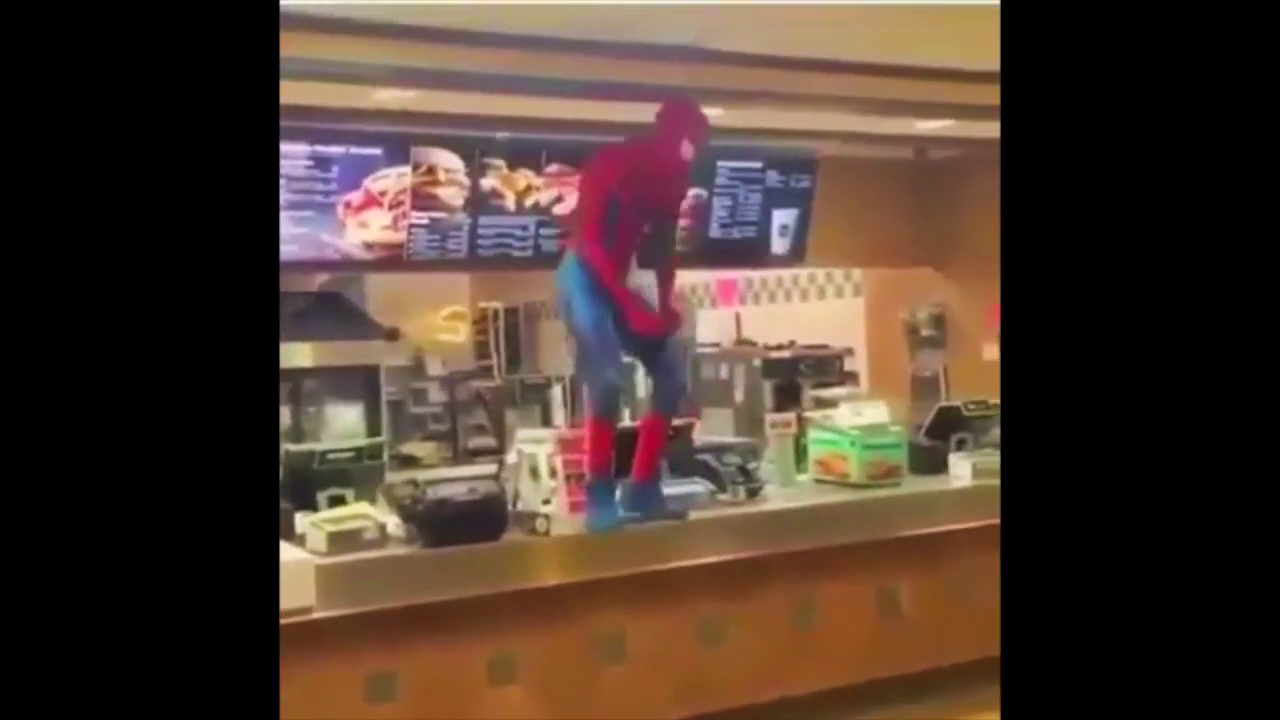
{"action": "scroll", "coordinate": [105, 475], "scroll_direction": "down", "scroll_amount": 3}
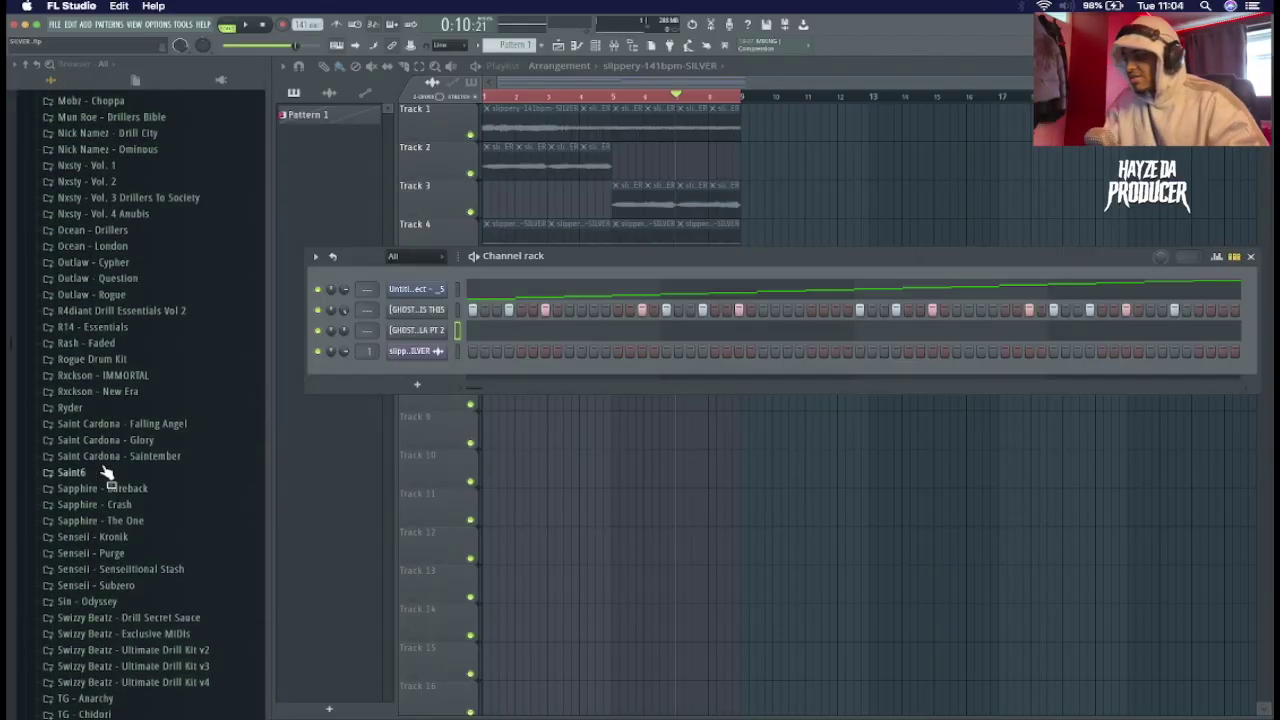
{"action": "scroll", "coordinate": [105, 475], "scroll_direction": "up", "scroll_amount": 8}
{"action": "scroll", "coordinate": [125, 490], "scroll_direction": "up", "scroll_amount": 10}
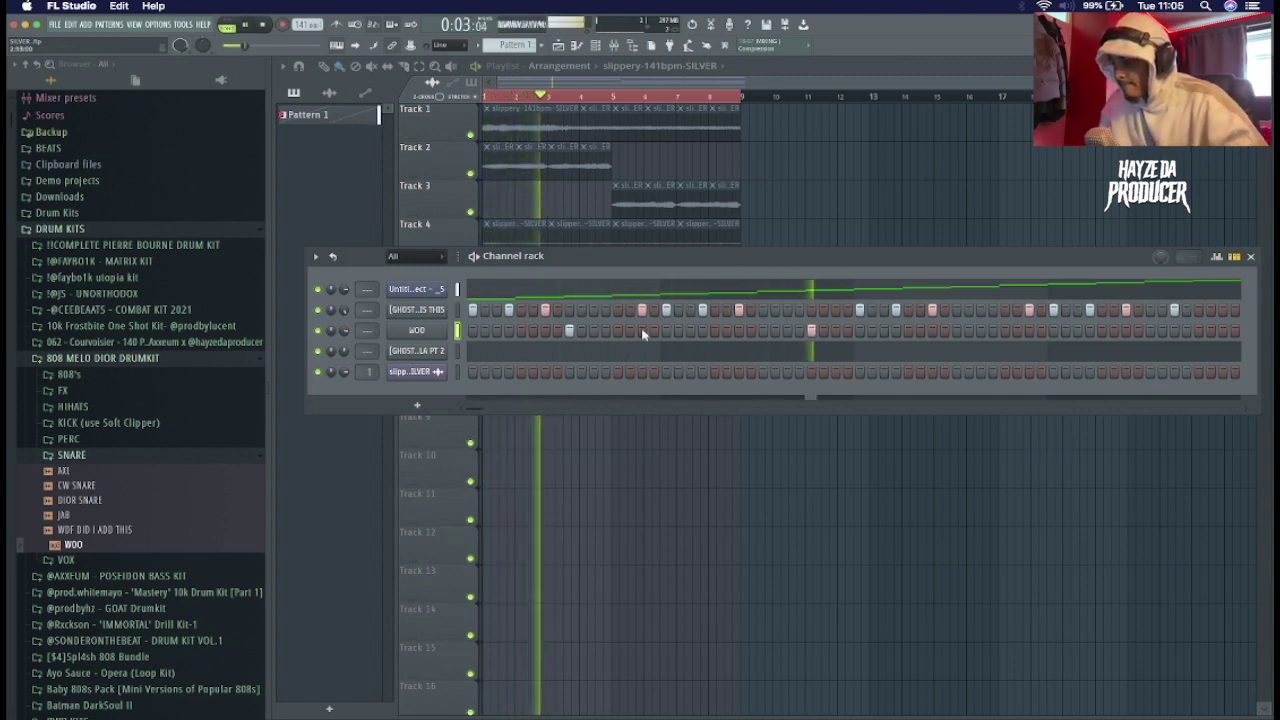
- Stop playback and trim the silence from the WOO snare sample with its silence trimming threshold
{"action": "key", "text": "space"}
{"action": "left_click", "coordinate": [425, 331]}
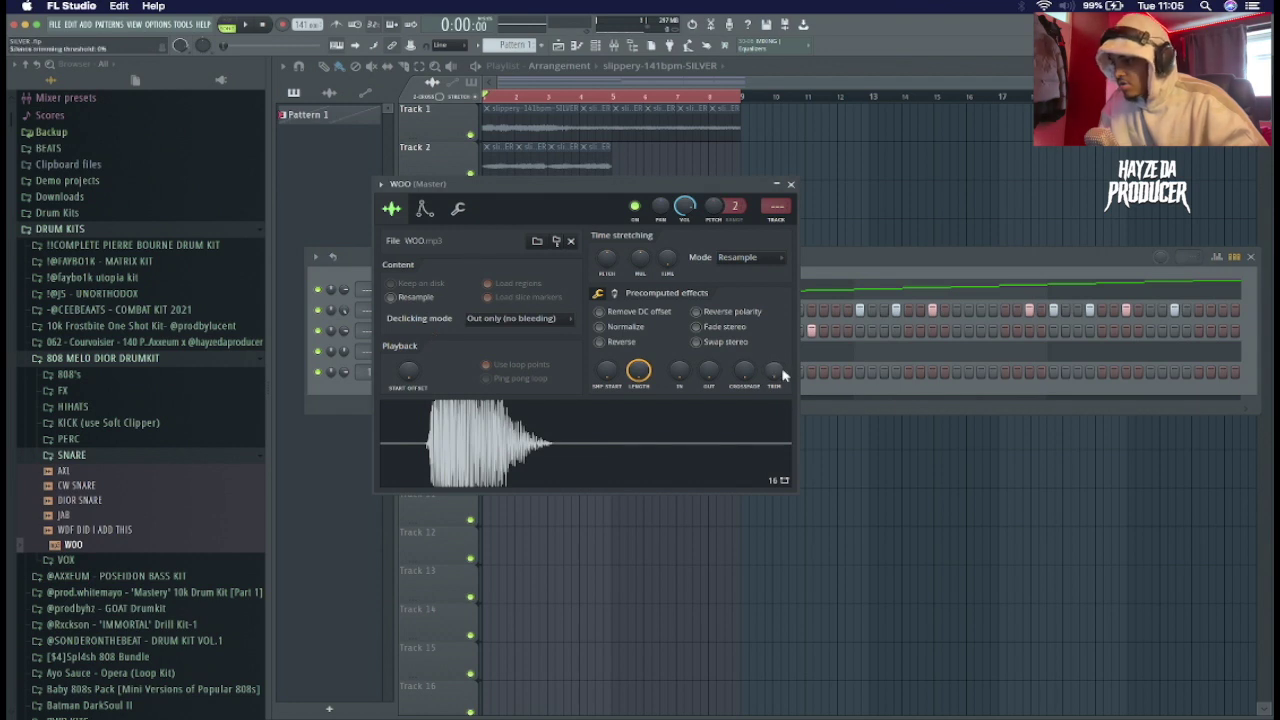
{"action": "left_click_drag", "start_coordinate": [784, 375], "coordinate": [752, 303]}
{"action": "left_click", "coordinate": [788, 185]}
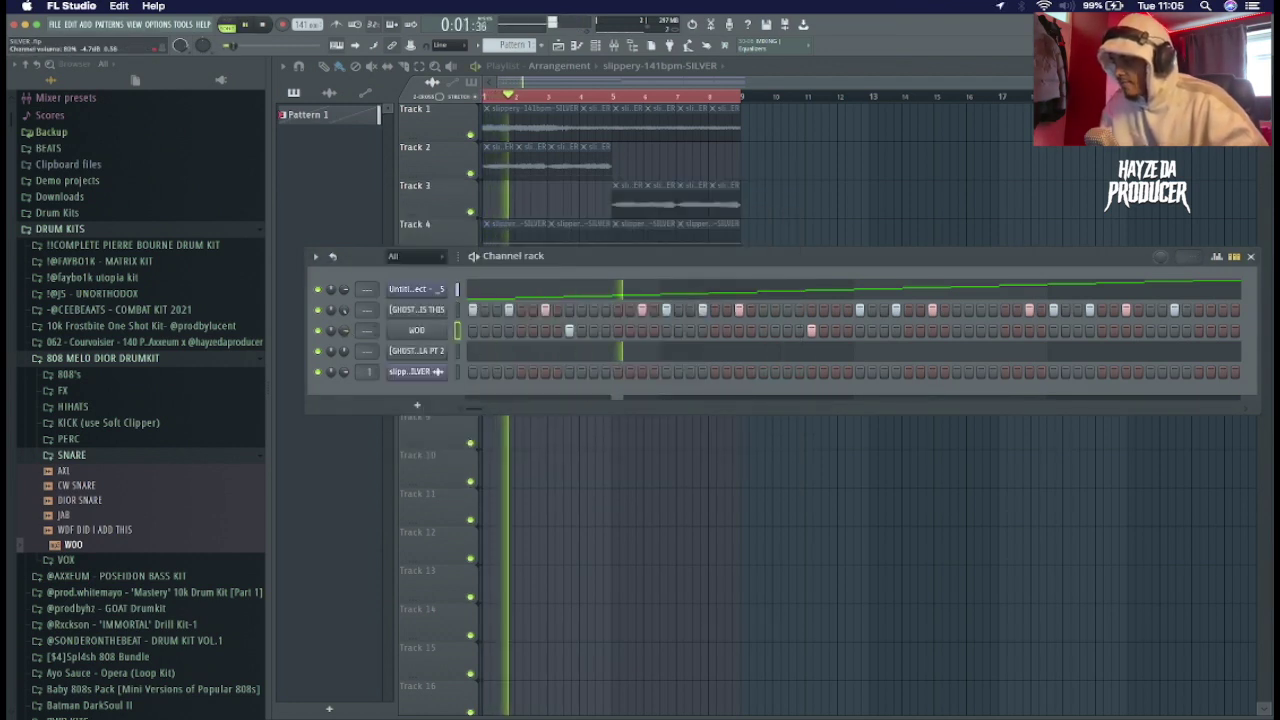
- In WOO's piano roll, add notes on step 9 of bar 3 and steps 11, 12, 13 and 15 of bar 4, softening those around step 13
{"action": "right_click", "coordinate": [458, 330]}
{"action": "left_click", "coordinate": [468, 329]}
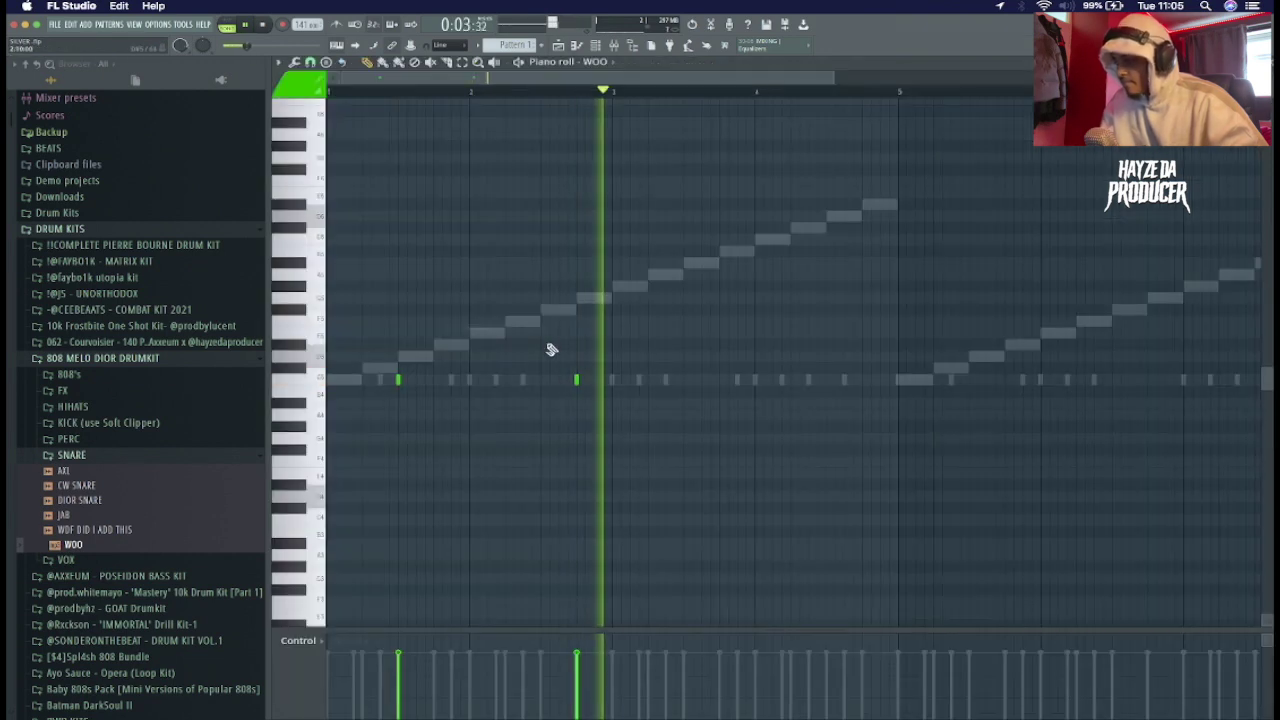
{"action": "key", "text": "space"}
{"action": "left_click", "coordinate": [684, 379]}
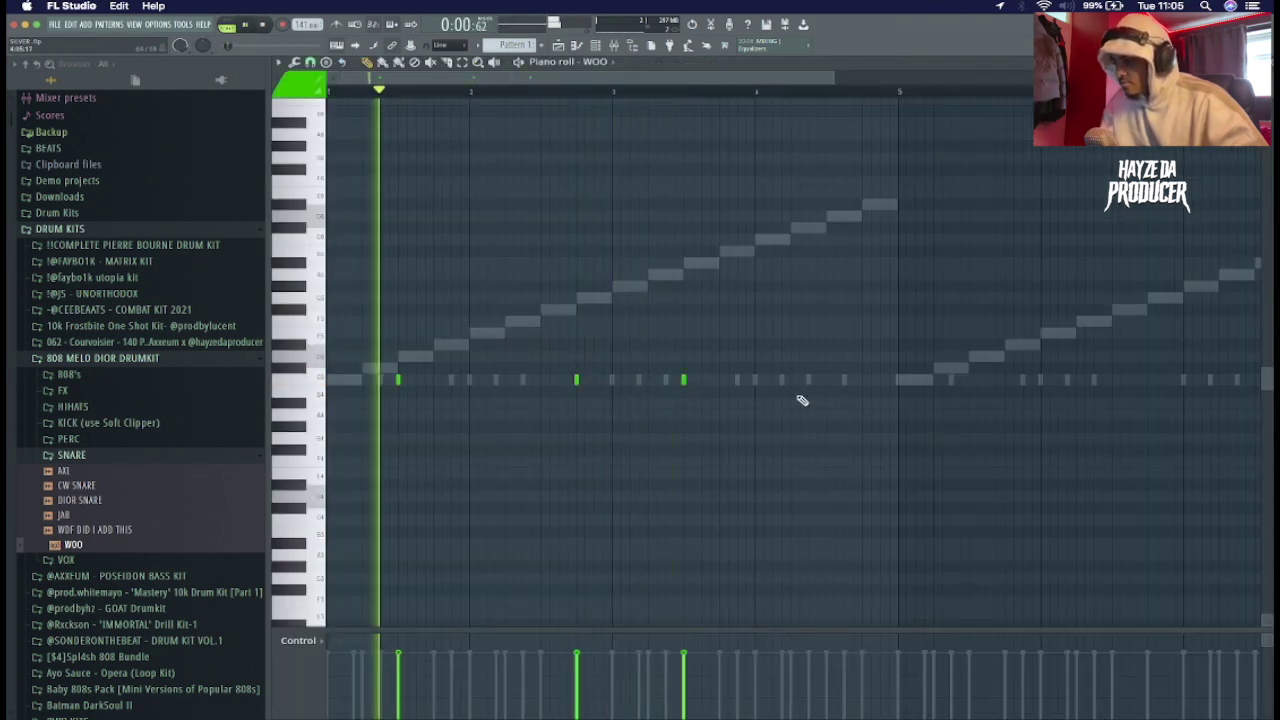
{"action": "left_click", "coordinate": [860, 379]}
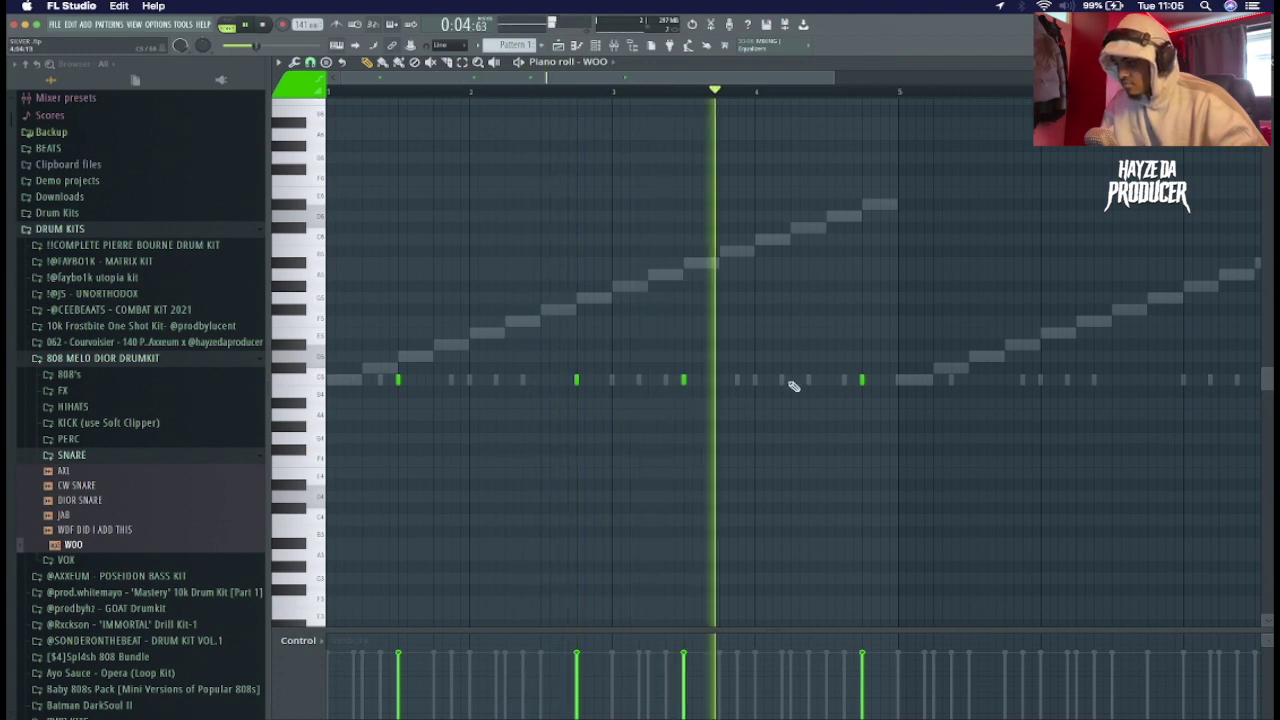
{"action": "key", "text": "space"}
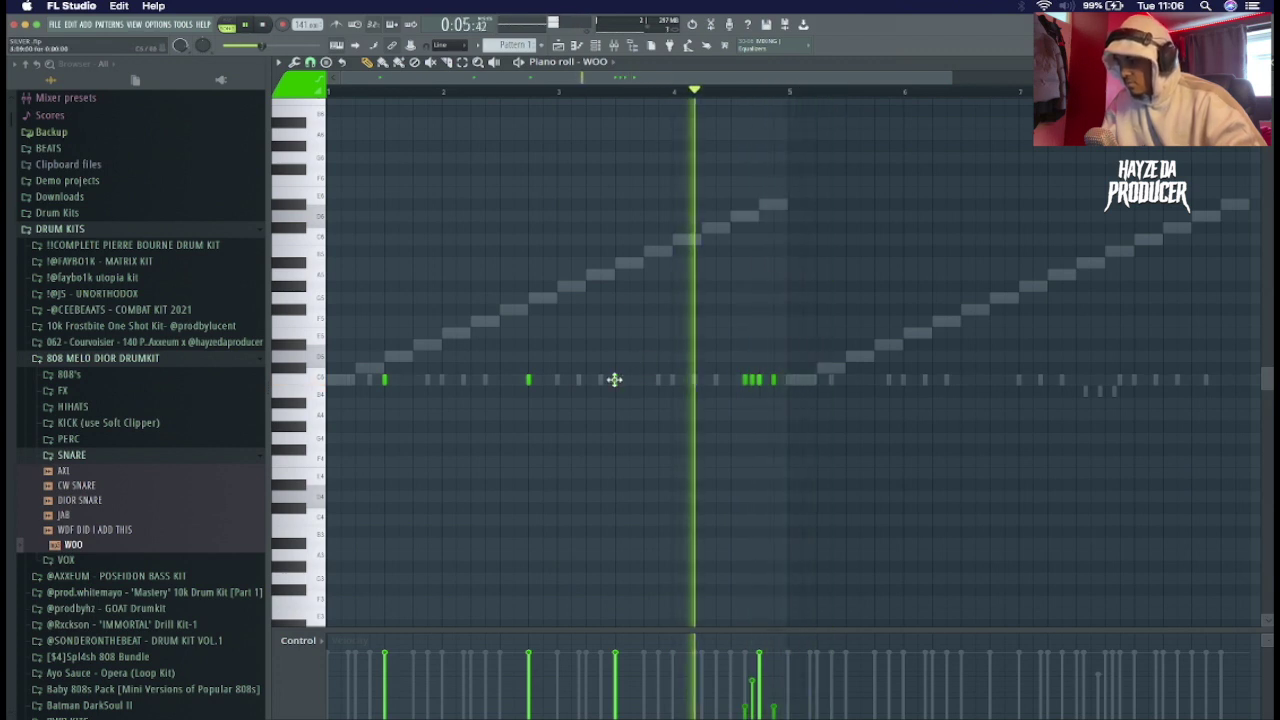
- Add WOO snare notes on step 9 of bar 5 and steps 11 and 13 of bar 6, with a lower velocity on step 11
{"action": "left_click", "coordinate": [848, 381]}
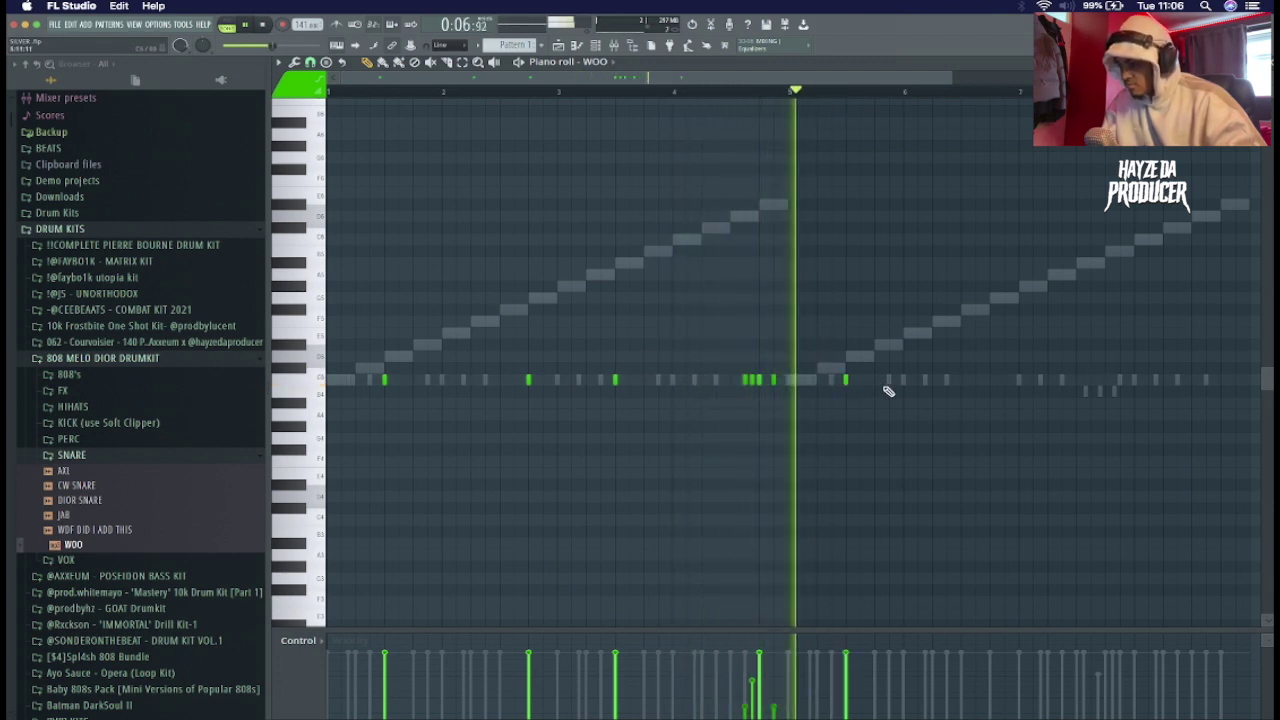
{"action": "left_click", "coordinate": [990, 382]}
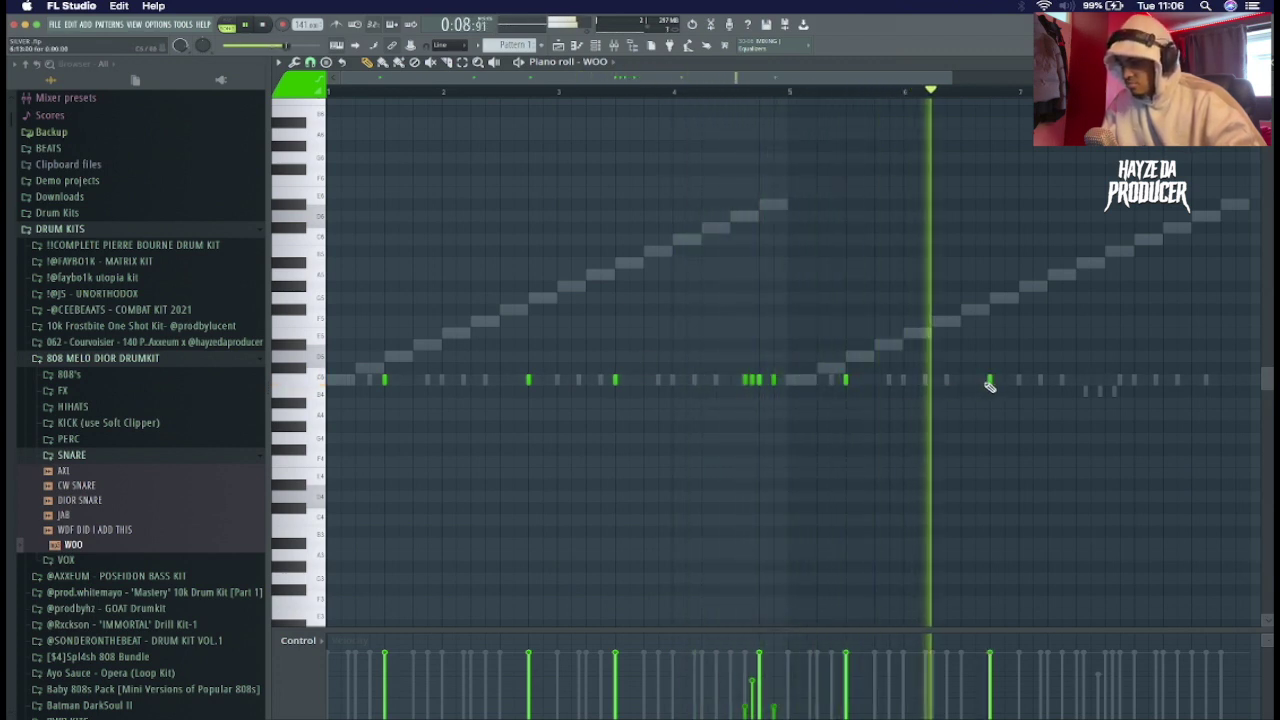
{"action": "left_click", "coordinate": [974, 384]}
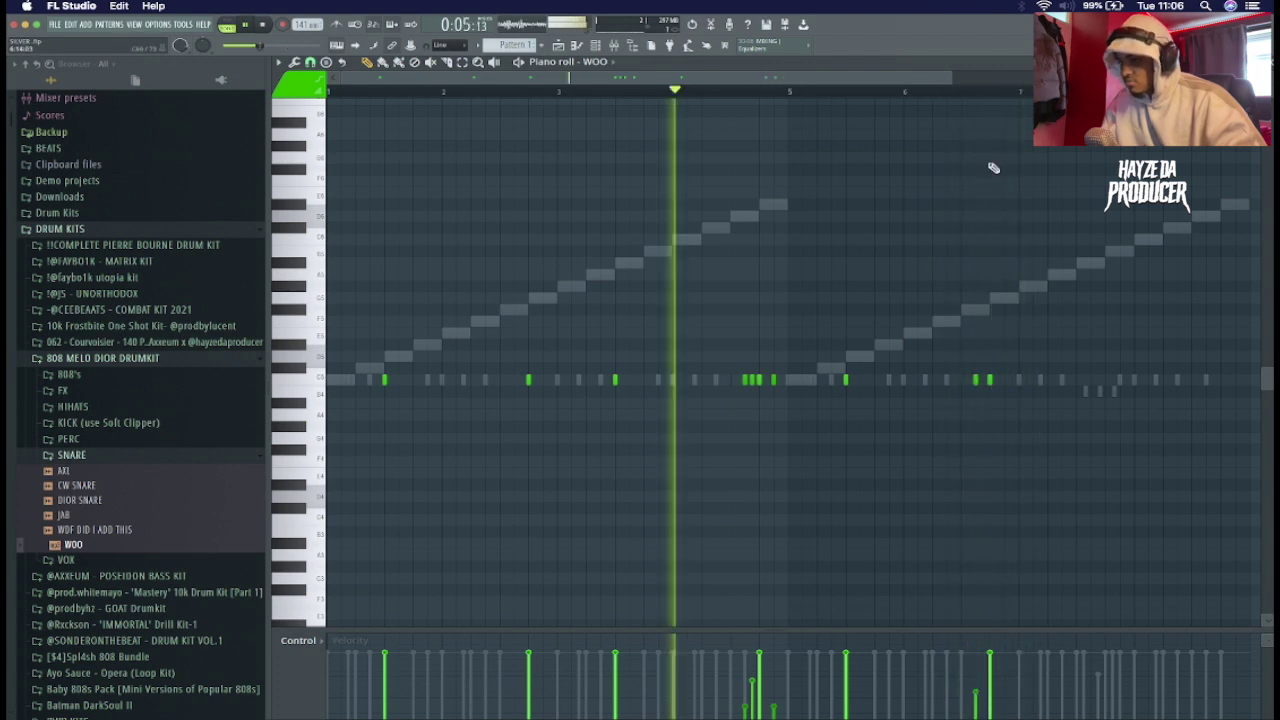
- Add WOO notes on step 9 of bar 7 and steps 7, 11, 12, 13 and 15 of bar 8, softening steps 11, 12 and 15
{"action": "scroll", "coordinate": [958, 93], "scroll_direction": "down", "scroll_amount": 3}
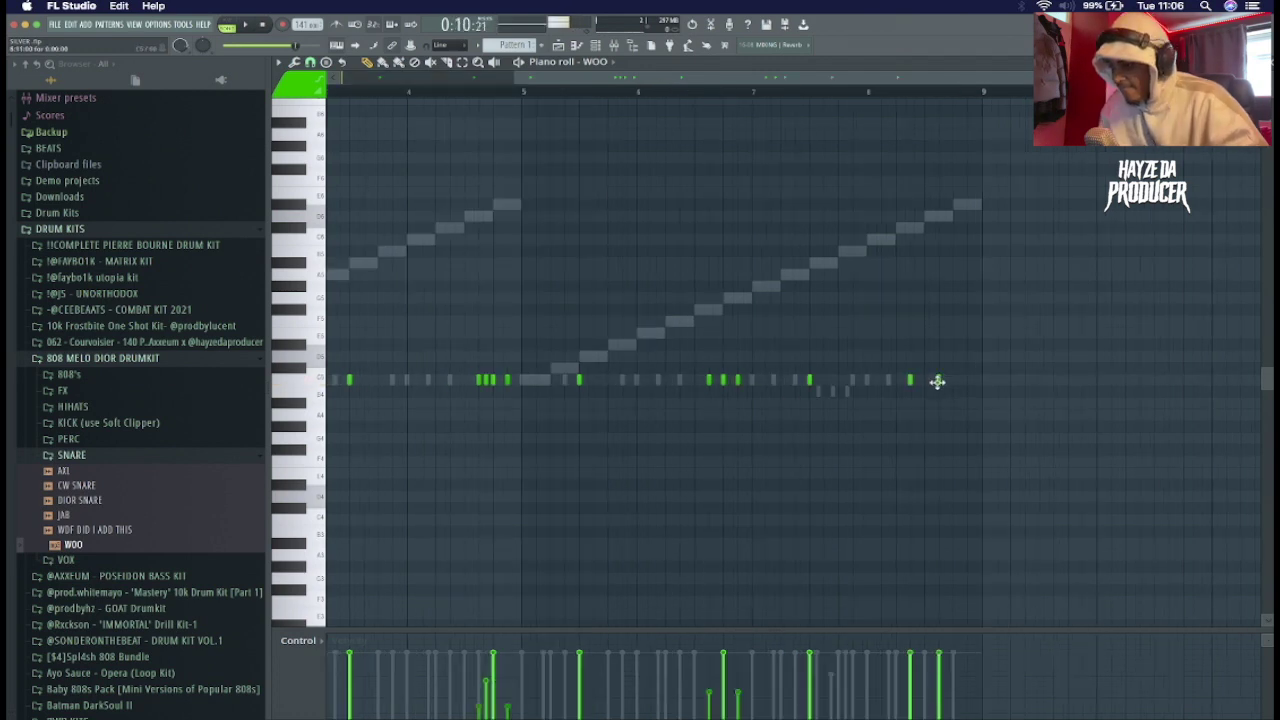
{"action": "key", "text": "space"}
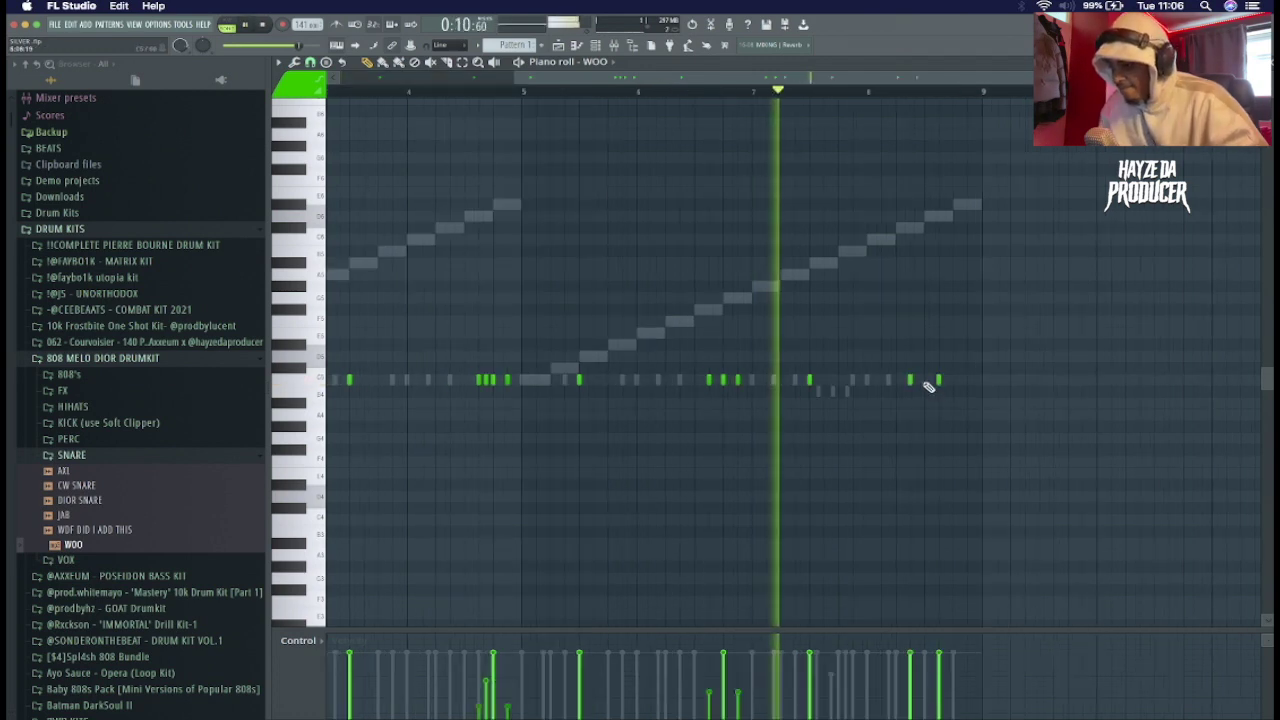
{"action": "scroll", "coordinate": [943, 93], "scroll_direction": "up", "scroll_amount": 2}
{"action": "scroll", "coordinate": [943, 93], "scroll_direction": "up", "scroll_amount": 1}
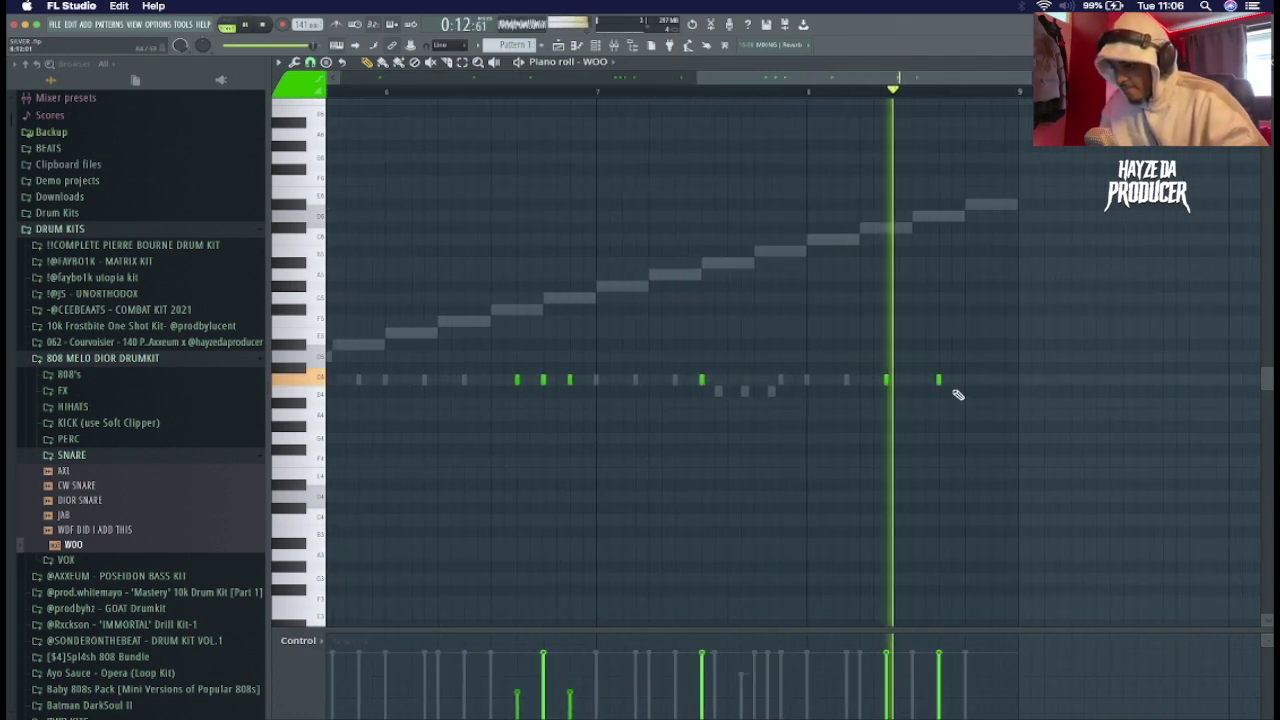
{"action": "key", "text": "space"}
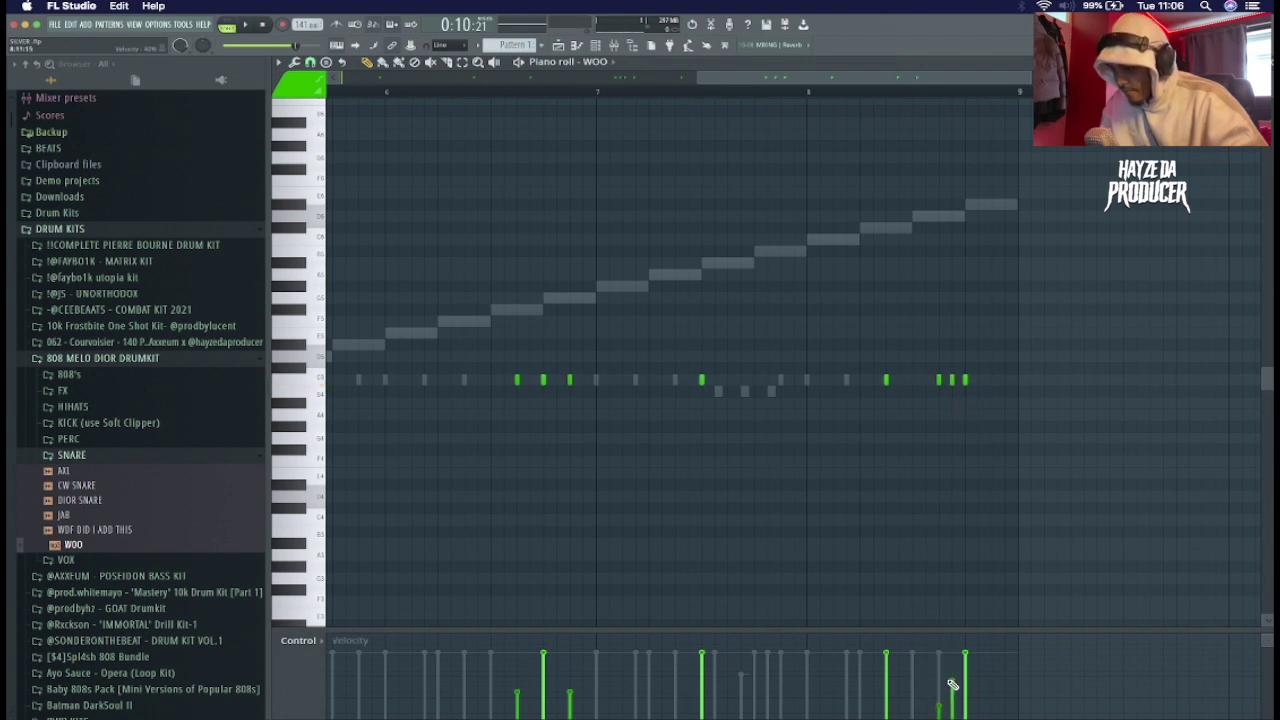
{"action": "key", "text": "space"}
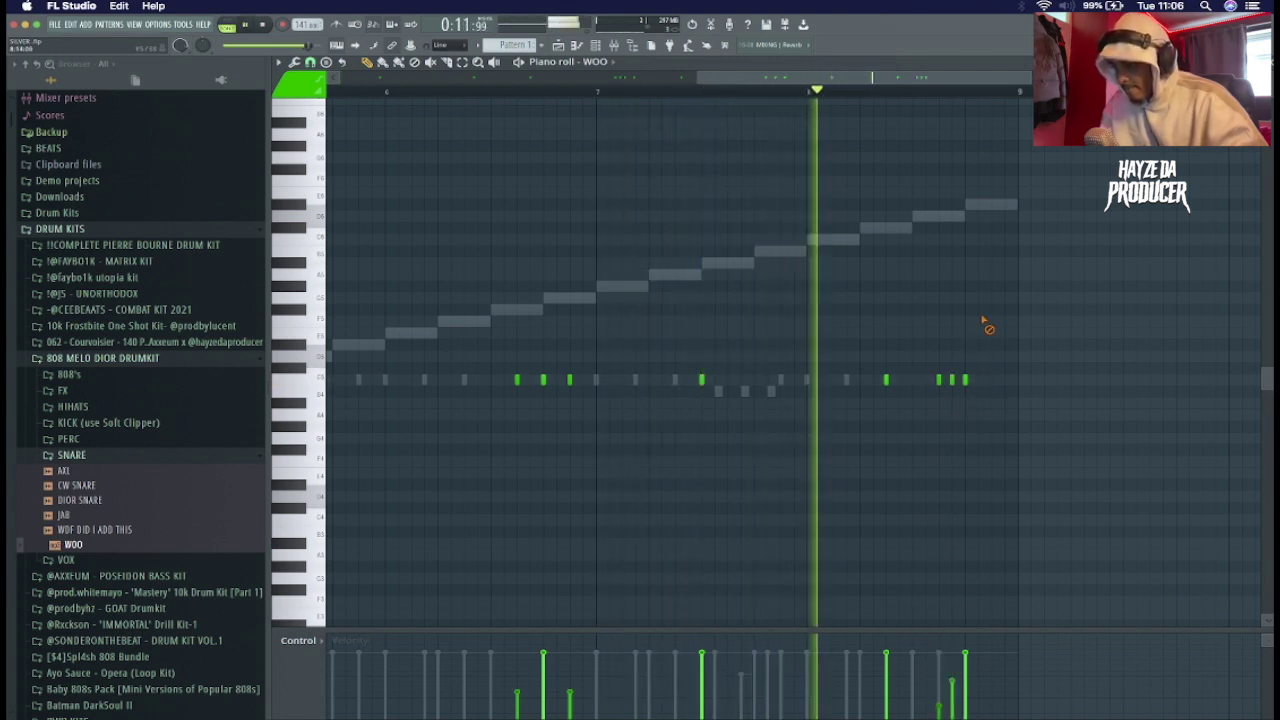
{"action": "key", "text": "space"}
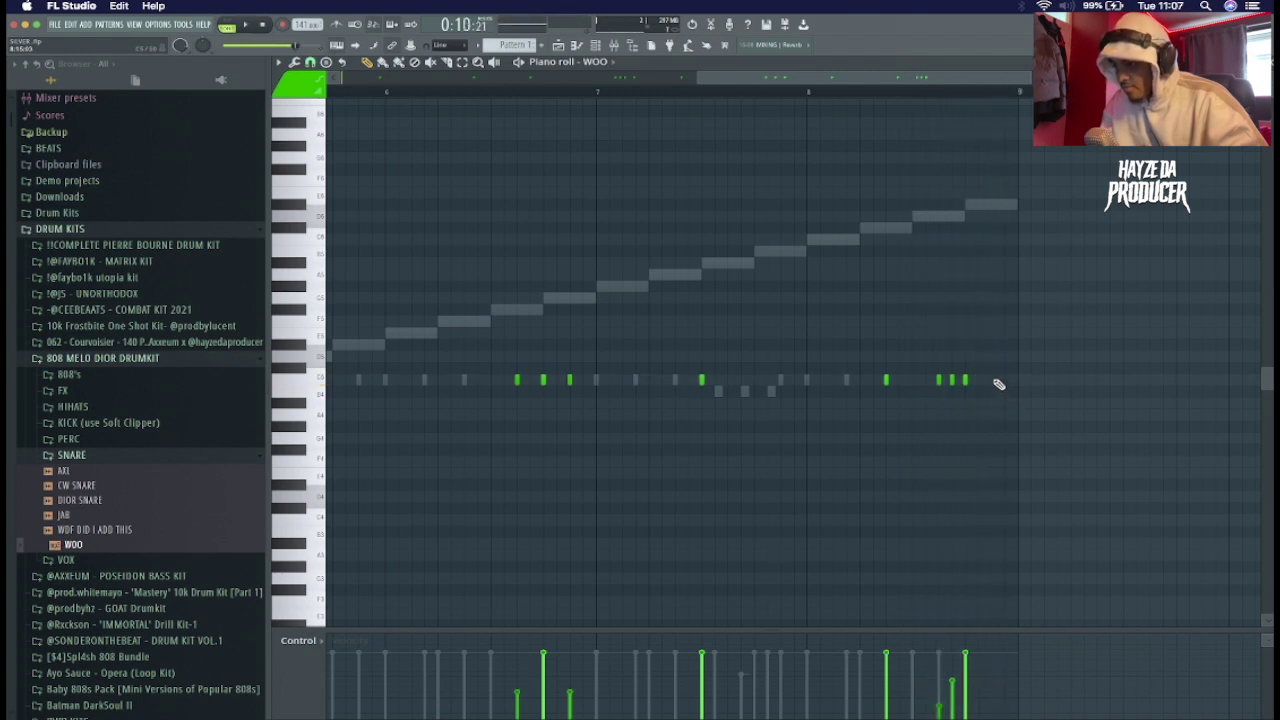
{"action": "left_click", "coordinate": [994, 380]}
{"action": "key", "text": "space"}
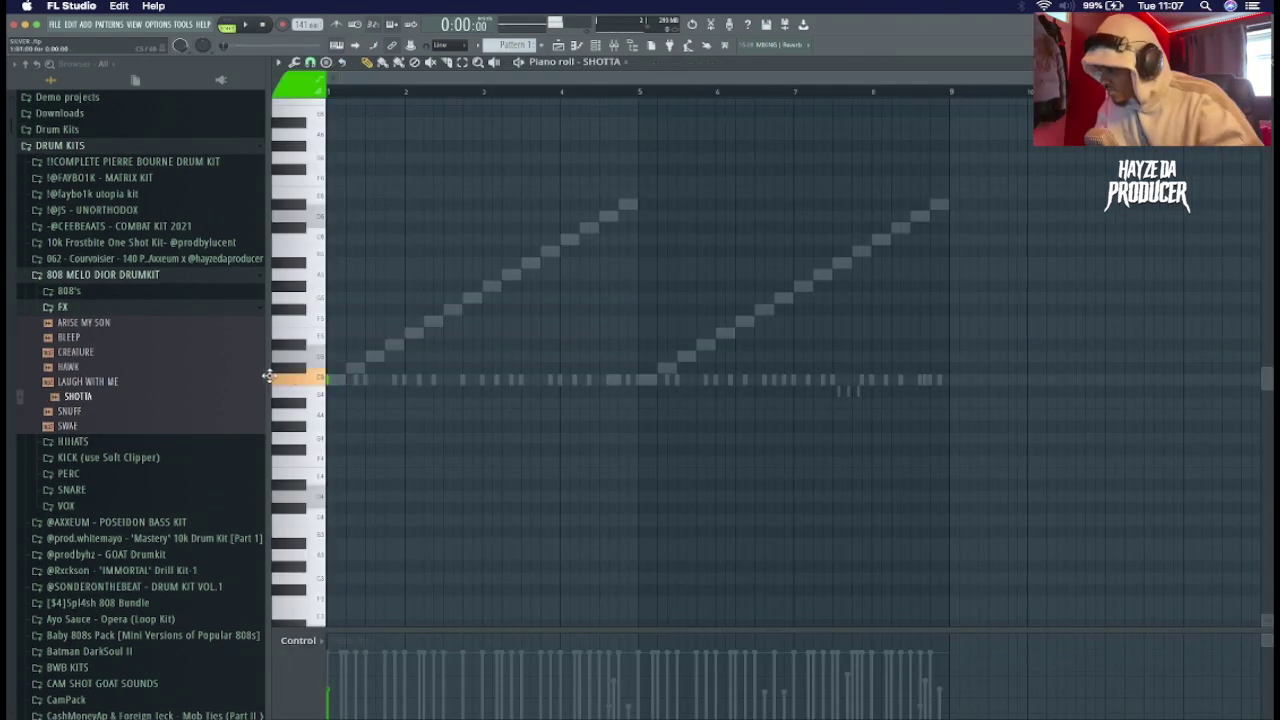
- Add SHOTTA notes on steps 1 and 9 of bar 8, lower the second note's velocity and close the piano roll
{"action": "key", "text": "space"}
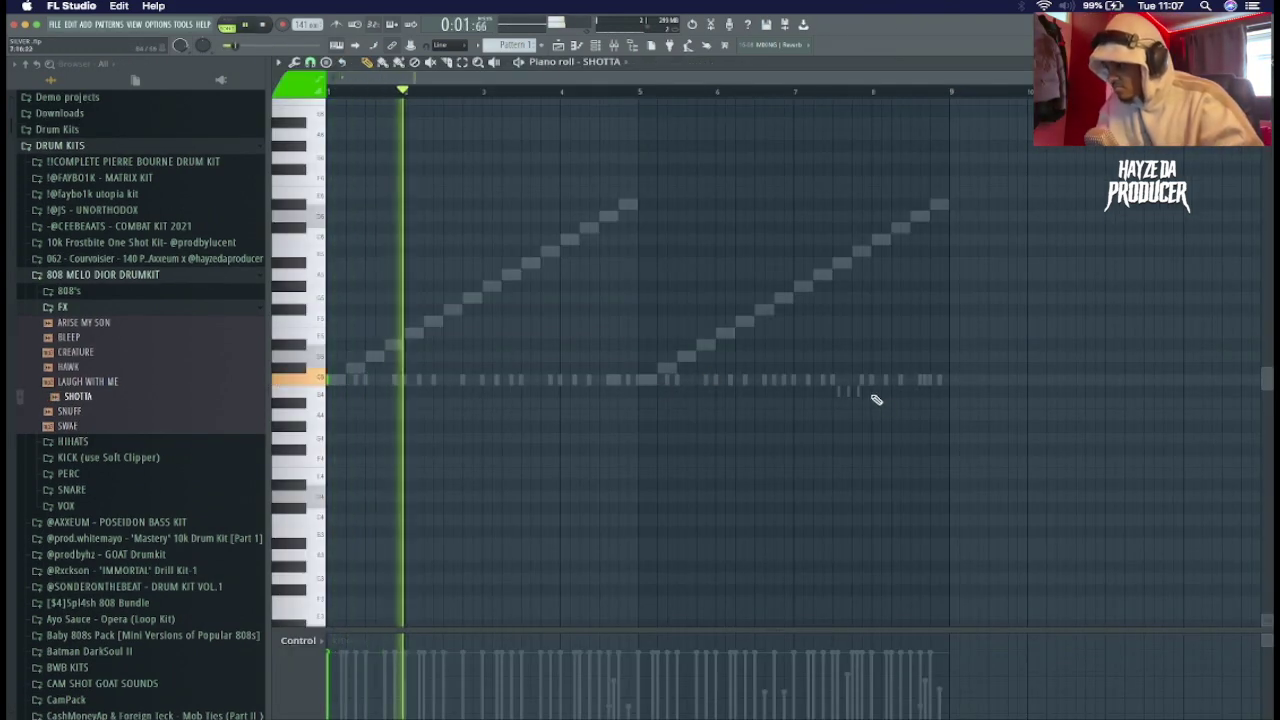
{"action": "left_click", "coordinate": [806, 91]}
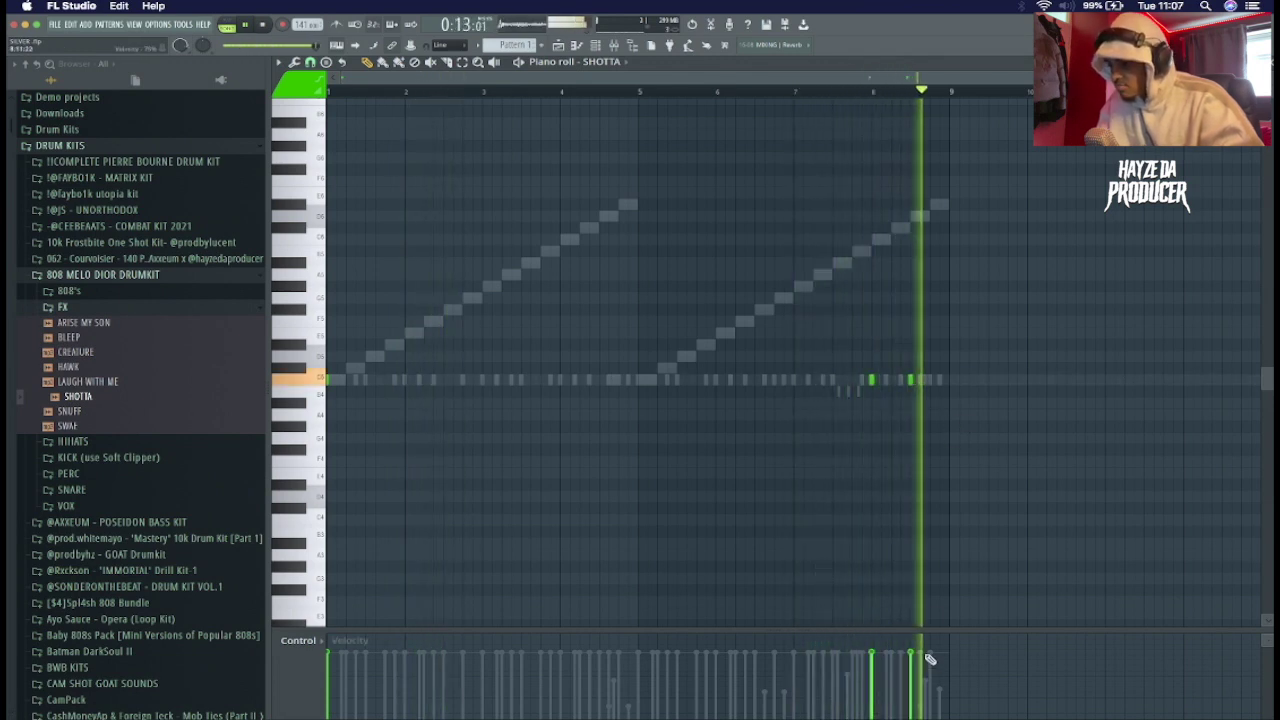
{"action": "left_click", "coordinate": [784, 91]}
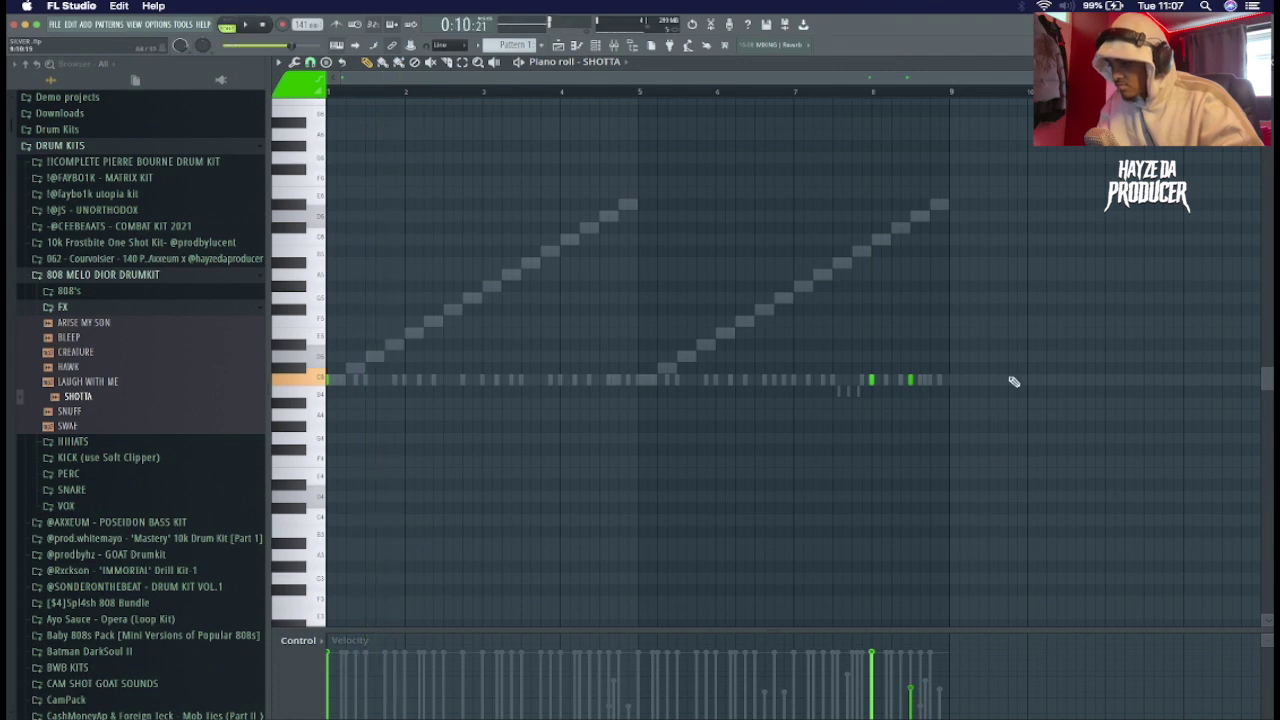
{"action": "left_click", "coordinate": [1262, 63]}
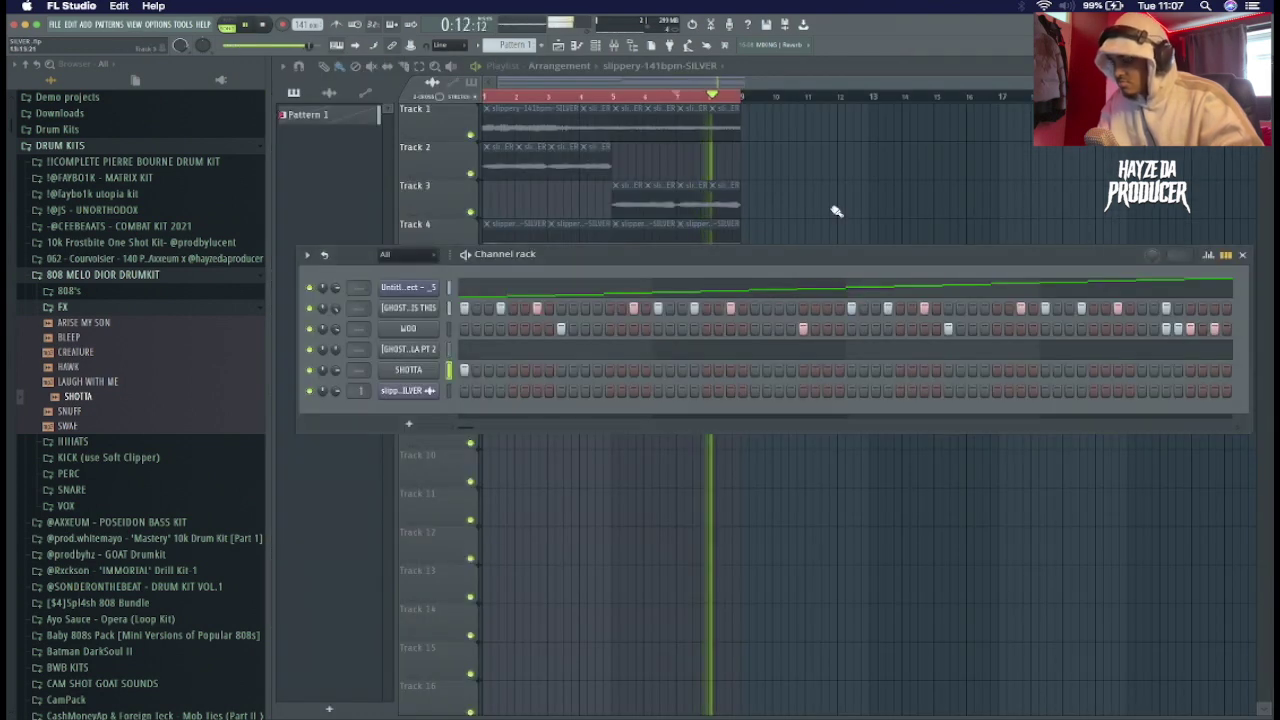
- Add Madenka - Riser 1 from the MAZZA Drum Kit's FX folder to Track 7, fitted to the end of bar 8
{"action": "key", "text": "space"}
{"action": "left_click", "coordinate": [408, 369]}
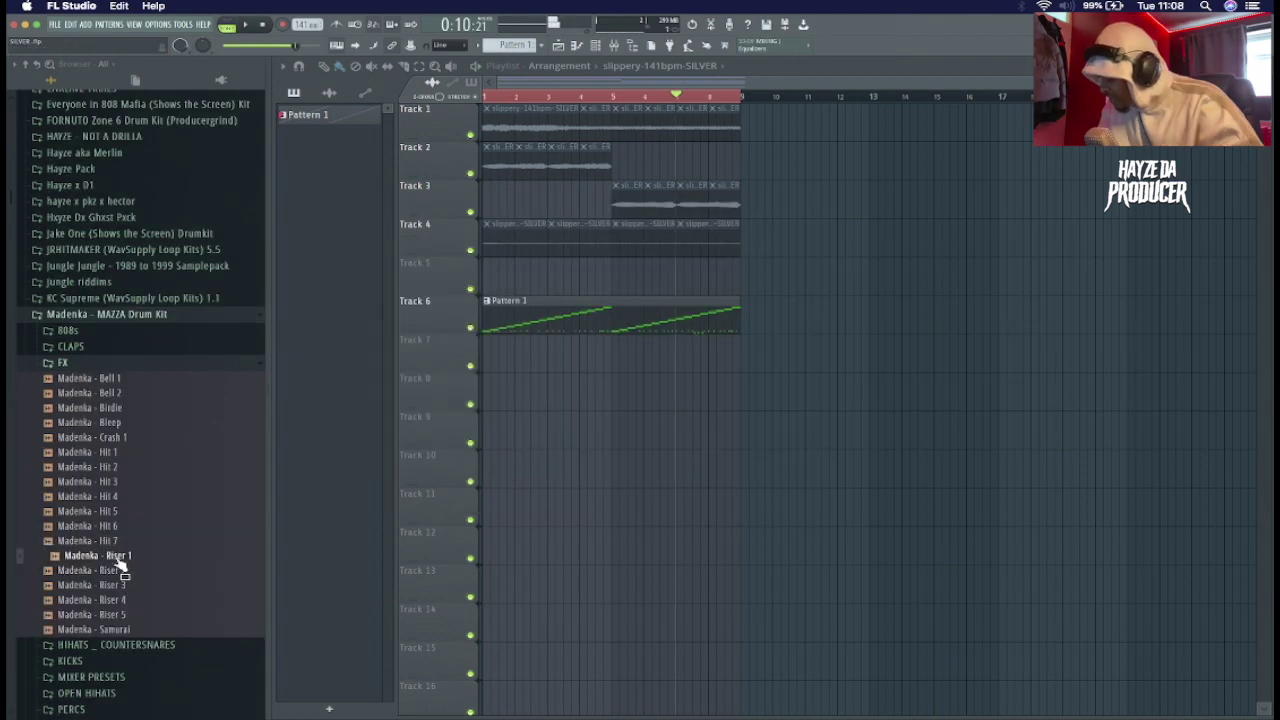
{"action": "left_click_drag", "start_coordinate": [656, 405], "coordinate": [701, 386]}
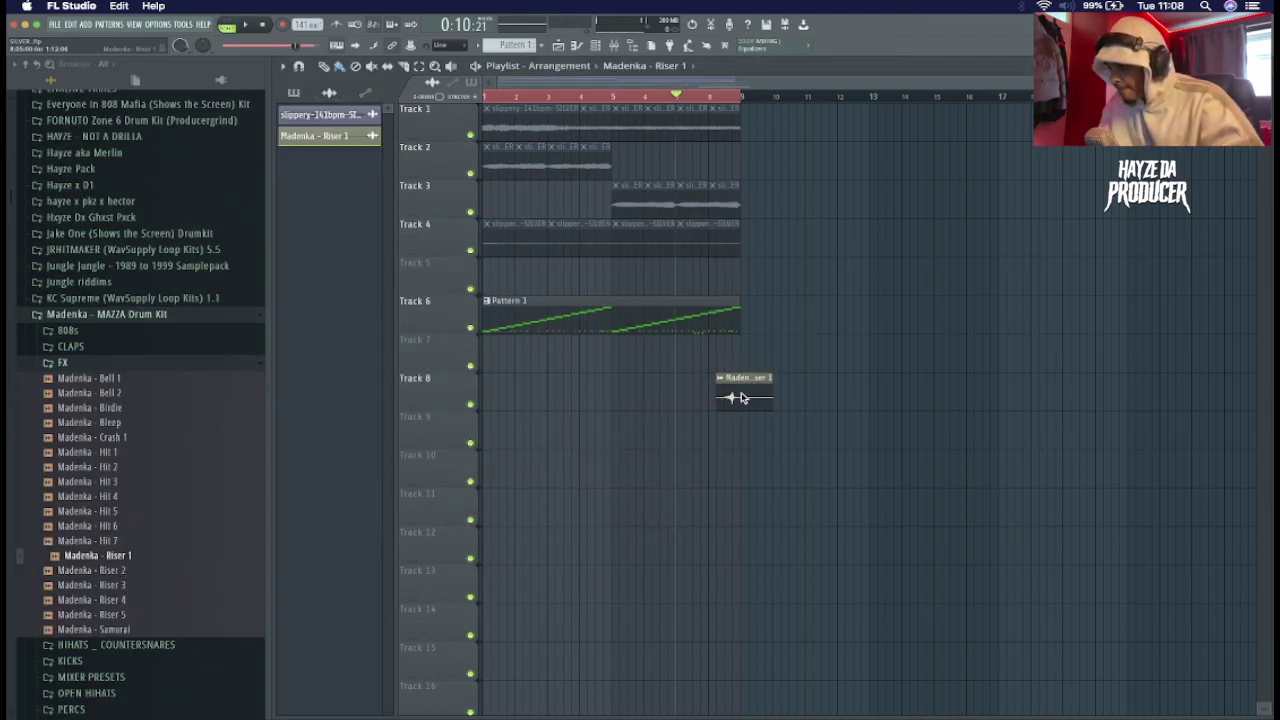
{"action": "key", "text": "space"}
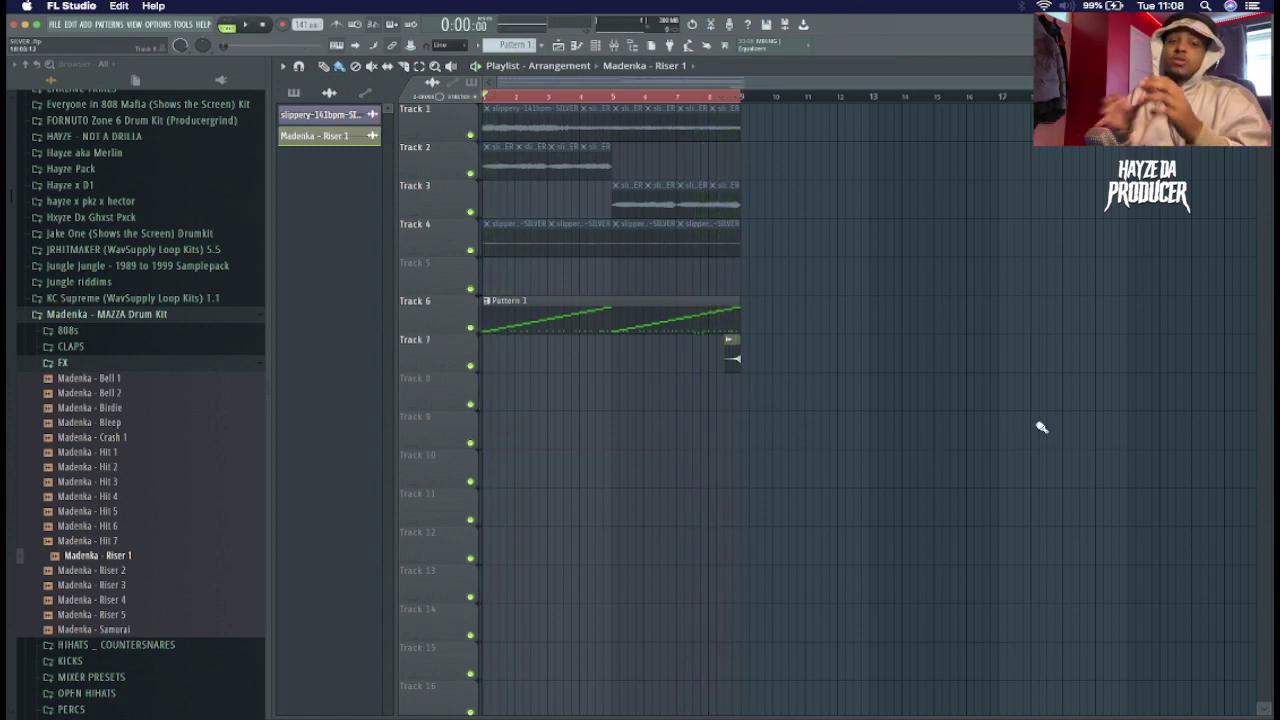
- Open the channel rack, show all channels and shift its window slightly lower over the playlist
{"action": "left_click", "coordinate": [601, 46]}
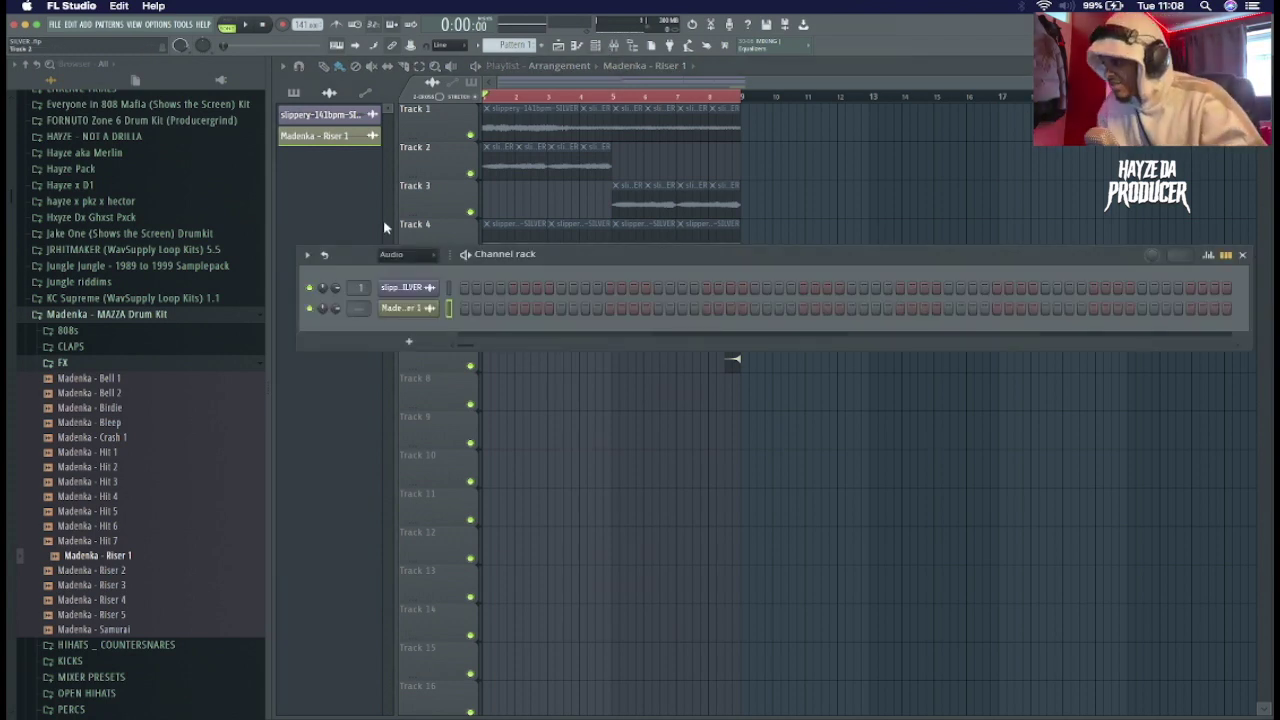
{"action": "left_click", "coordinate": [395, 266]}
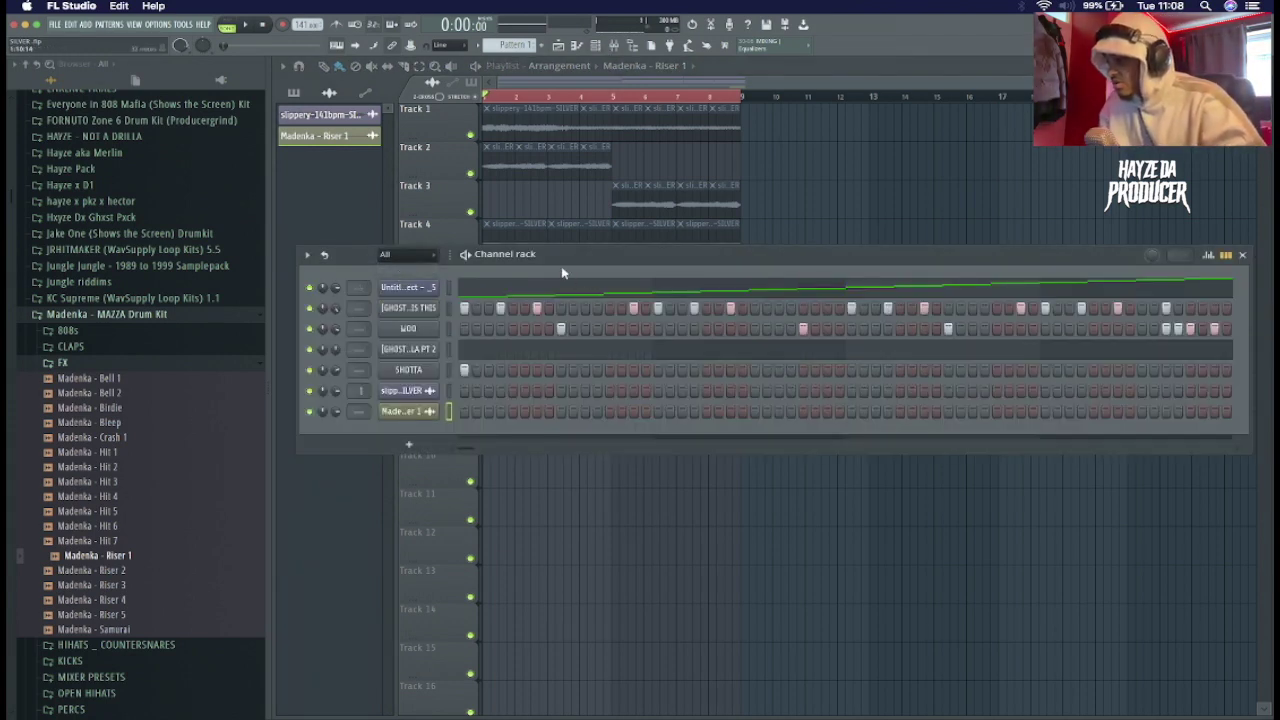
{"action": "left_click_drag", "start_coordinate": [561, 270], "coordinate": [556, 285]}
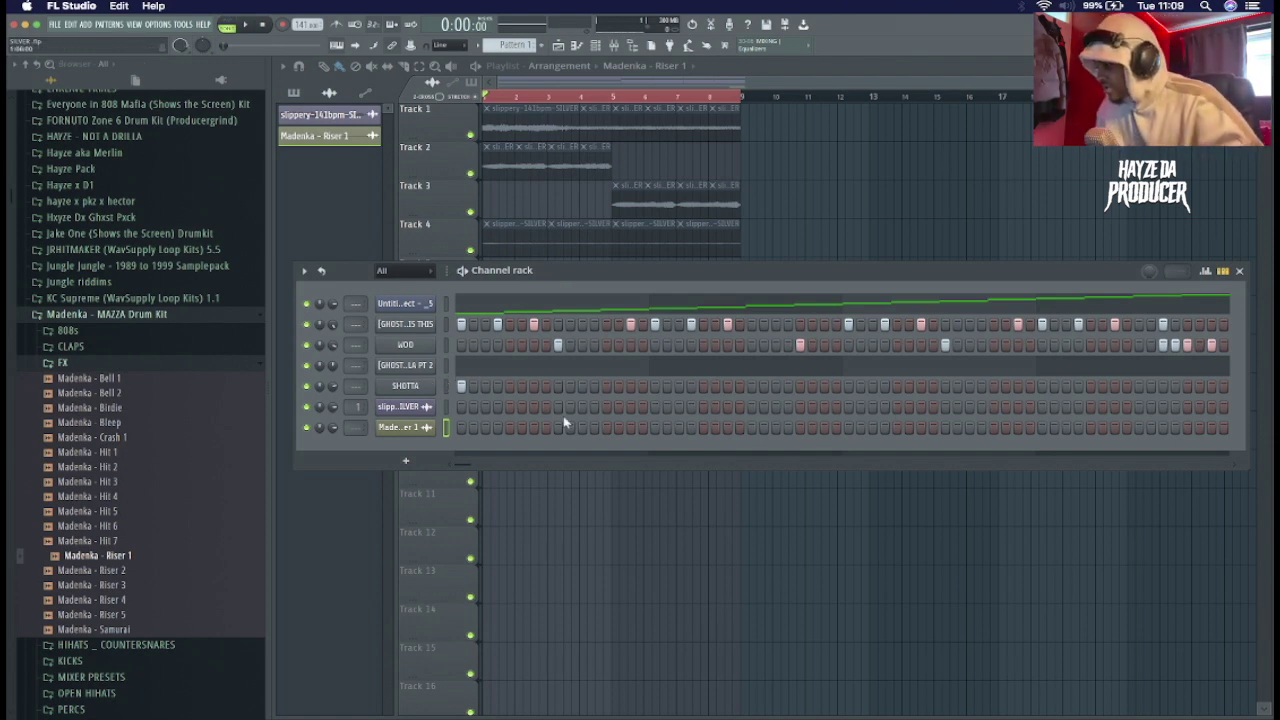
- Browse the drum kits to the Faybo - Desolation 808s and add CRATER [ 808 ] C as a channel
{"action": "left_click", "coordinate": [149, 368]}
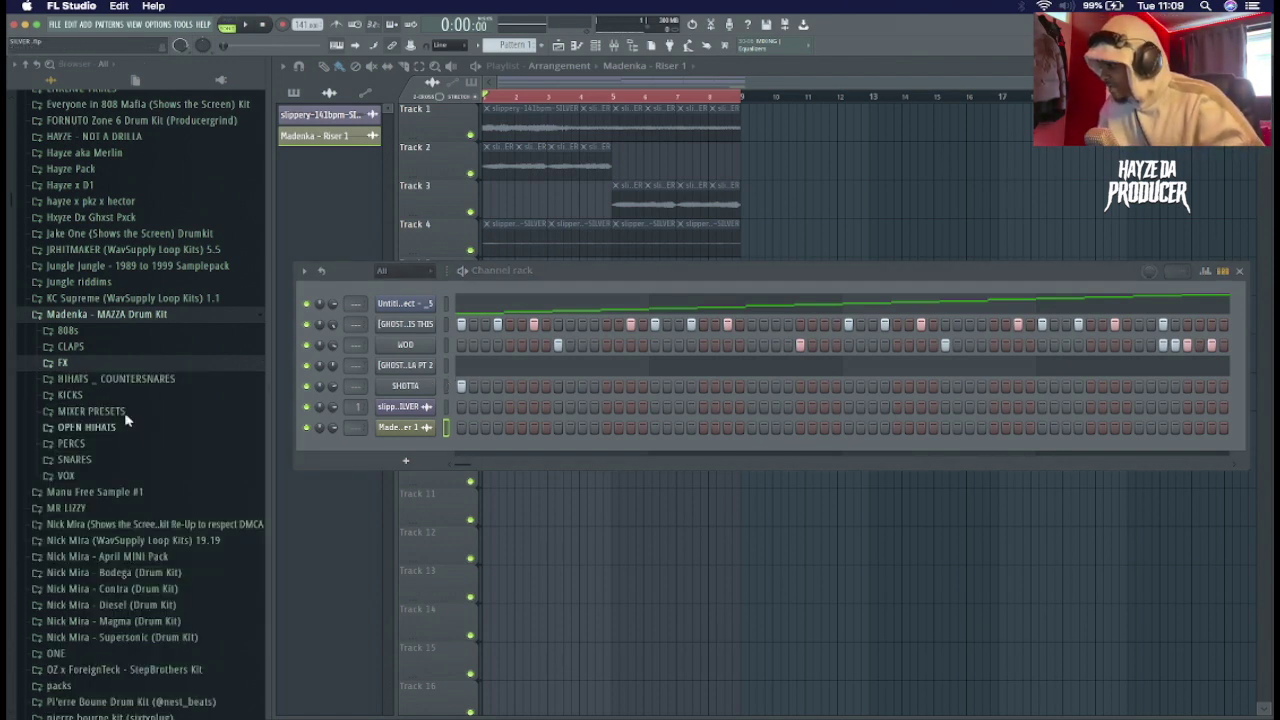
{"action": "left_click", "coordinate": [97, 319]}
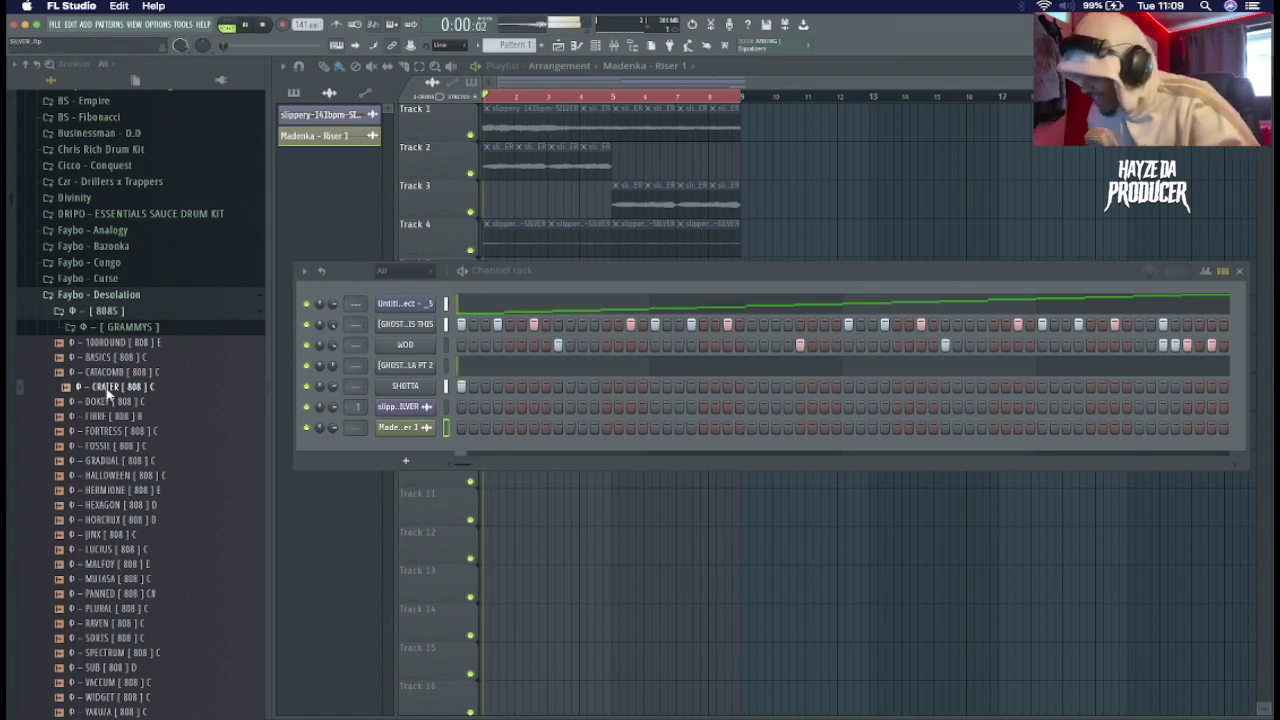
{"action": "left_click_drag", "start_coordinate": [108, 388], "coordinate": [432, 450]}
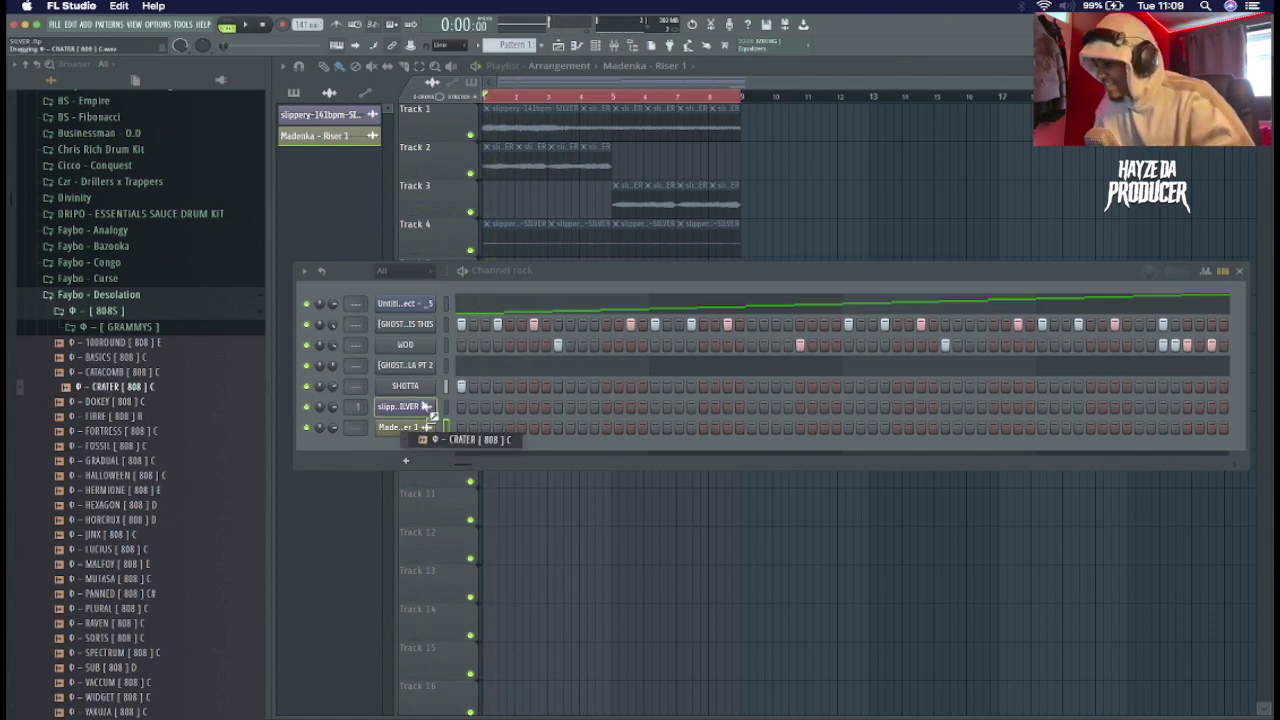
{"action": "left_click_drag", "start_coordinate": [420, 405], "coordinate": [425, 405]}
- Place a four-step D6 note at the start of bar 1 in the CRATER 808's piano roll and audition it with the beat
{"action": "right_click", "coordinate": [432, 402]}
{"action": "left_click", "coordinate": [461, 409]}
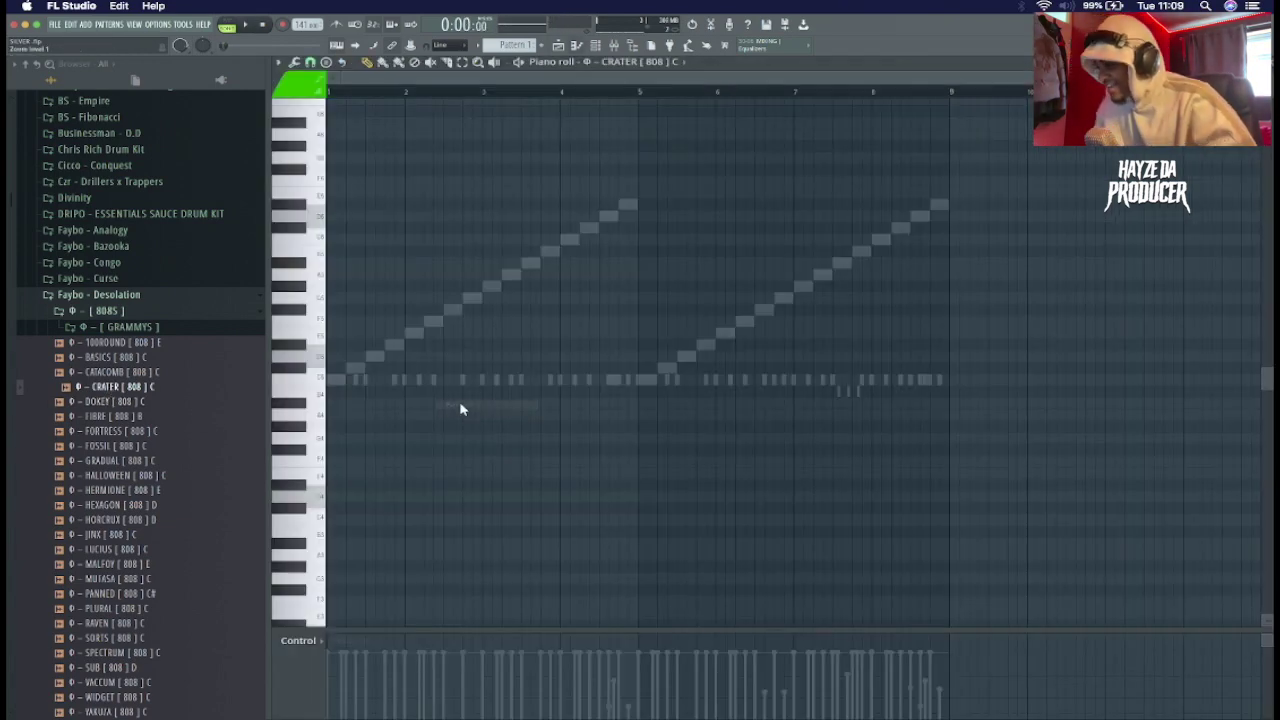
{"action": "key", "text": "space"}
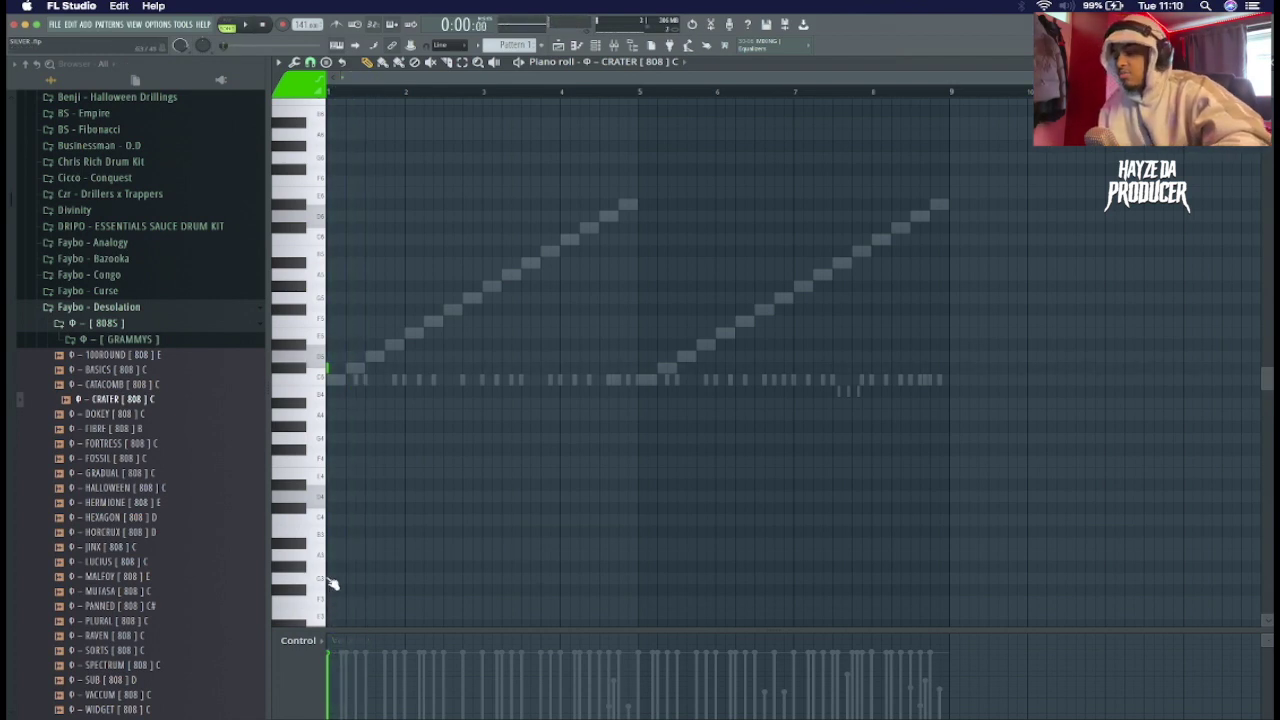
{"action": "key", "text": "space"}
{"action": "left_click", "coordinate": [332, 217]}
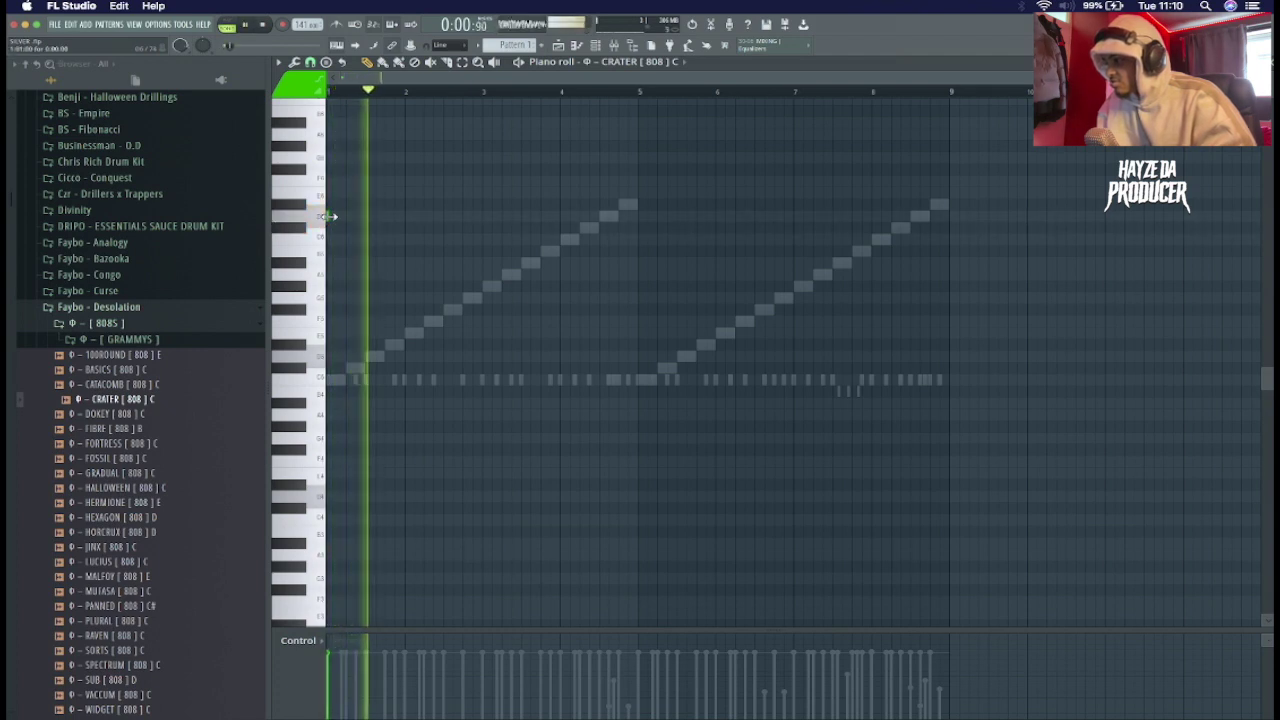
{"action": "key", "text": "space"}
{"action": "key", "text": "space"}
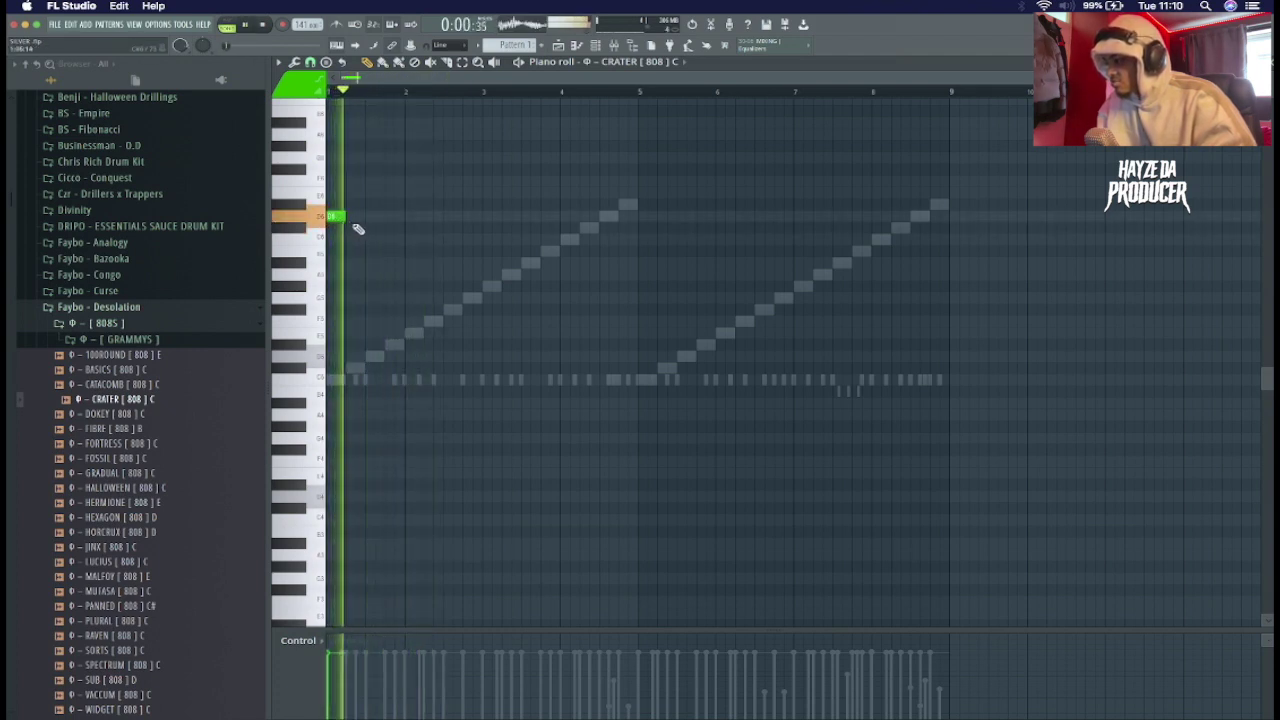
{"action": "key", "text": "space"}
- Open the CRATER 808's sampler settings and tune its channel pitch by ear to -16 cents while the beat plays
{"action": "left_click", "coordinate": [597, 46]}
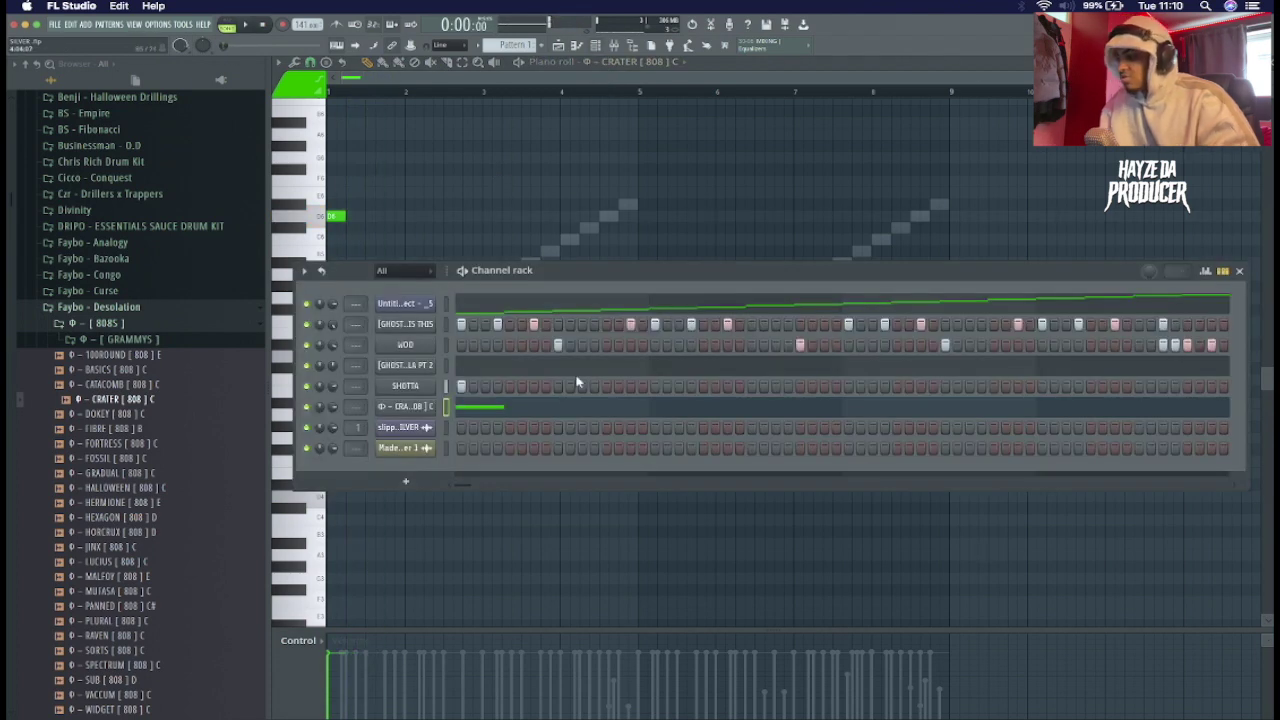
{"action": "left_click", "coordinate": [432, 408]}
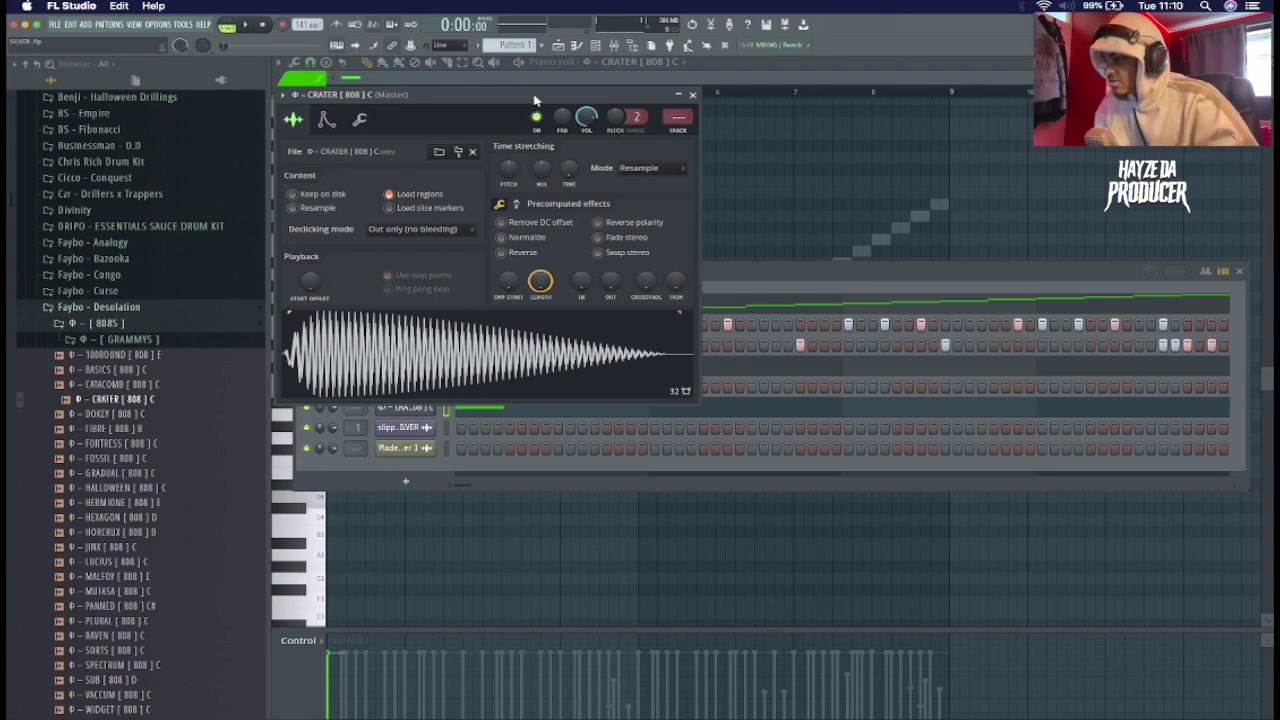
{"action": "left_click_drag", "start_coordinate": [534, 100], "coordinate": [682, 285]}
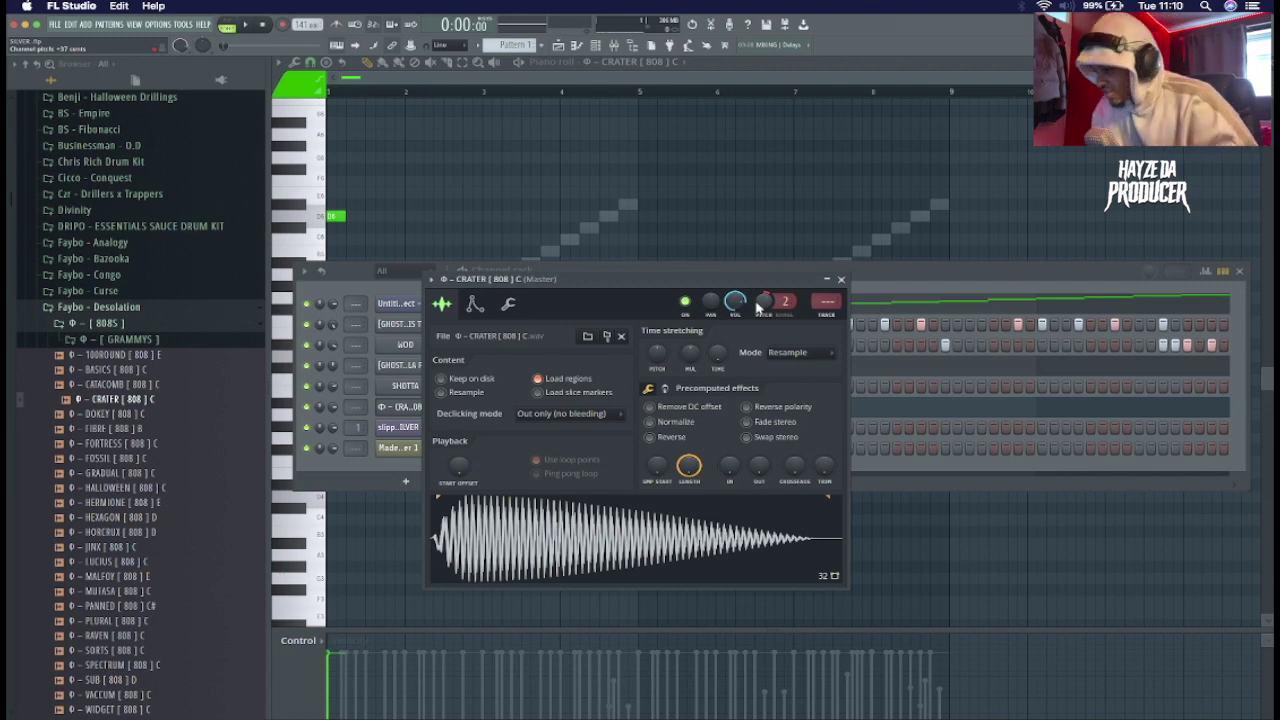
{"action": "key", "text": "space"}
{"action": "left_click_drag", "start_coordinate": [762, 291], "coordinate": [770, 300]}
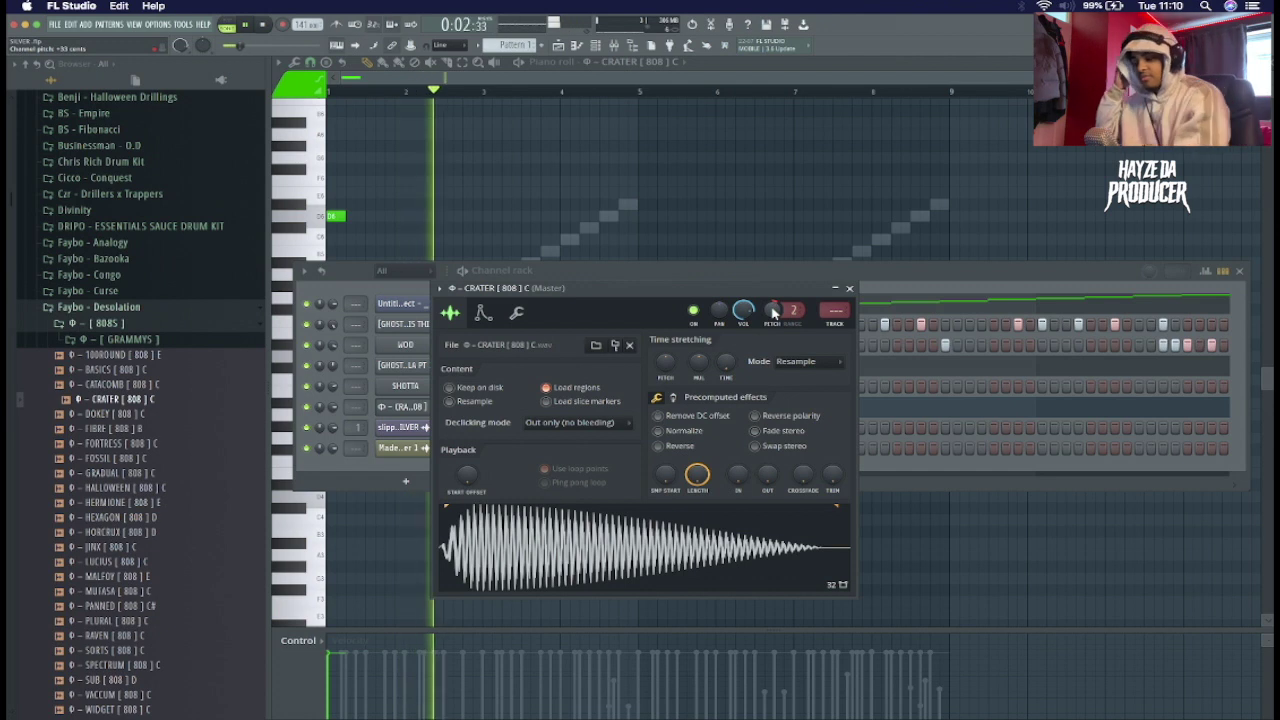
{"action": "left_click_drag", "start_coordinate": [772, 312], "coordinate": [772, 330]}
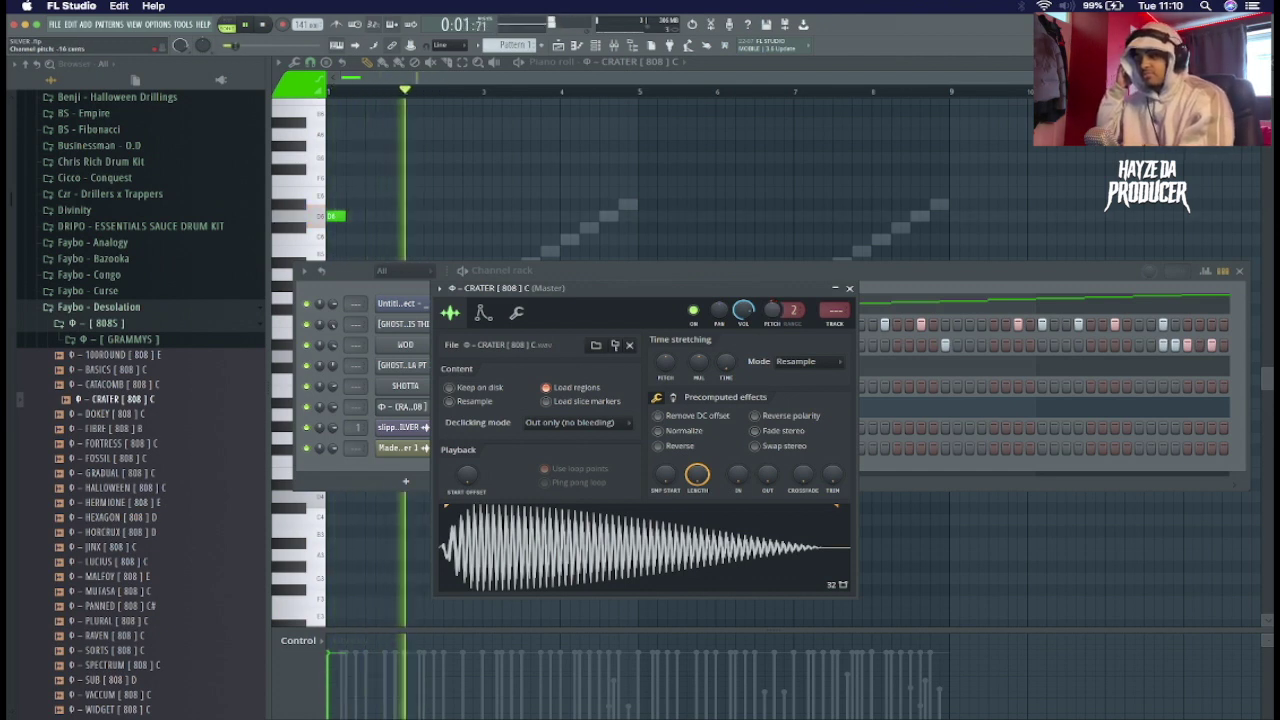
{"action": "key", "text": "space"}
- Write short CRATER 808 notes at D7 on bars 1, 3 and 5, plus A#6 and A6 on beats 3 and 4 of bar 4
{"action": "key", "text": "space"}
{"action": "scroll", "coordinate": [773, 312], "scroll_direction": "down", "scroll_amount": 3}
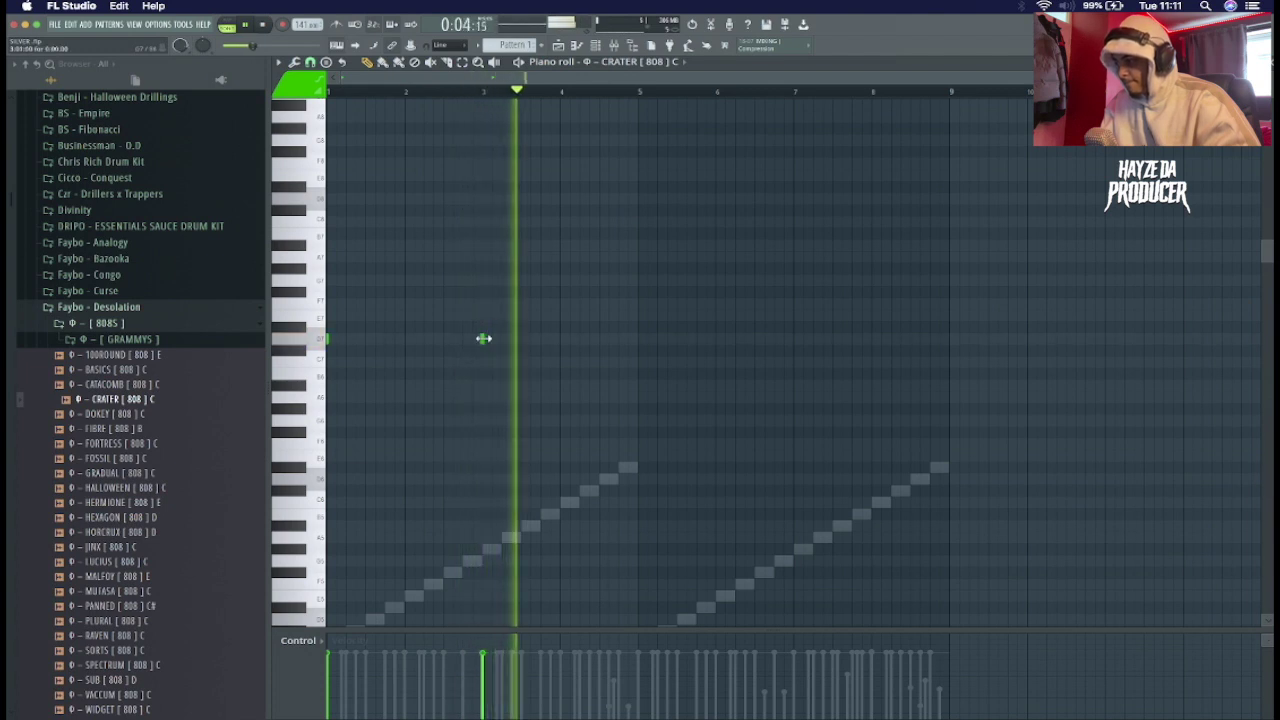
{"action": "key", "text": "space"}
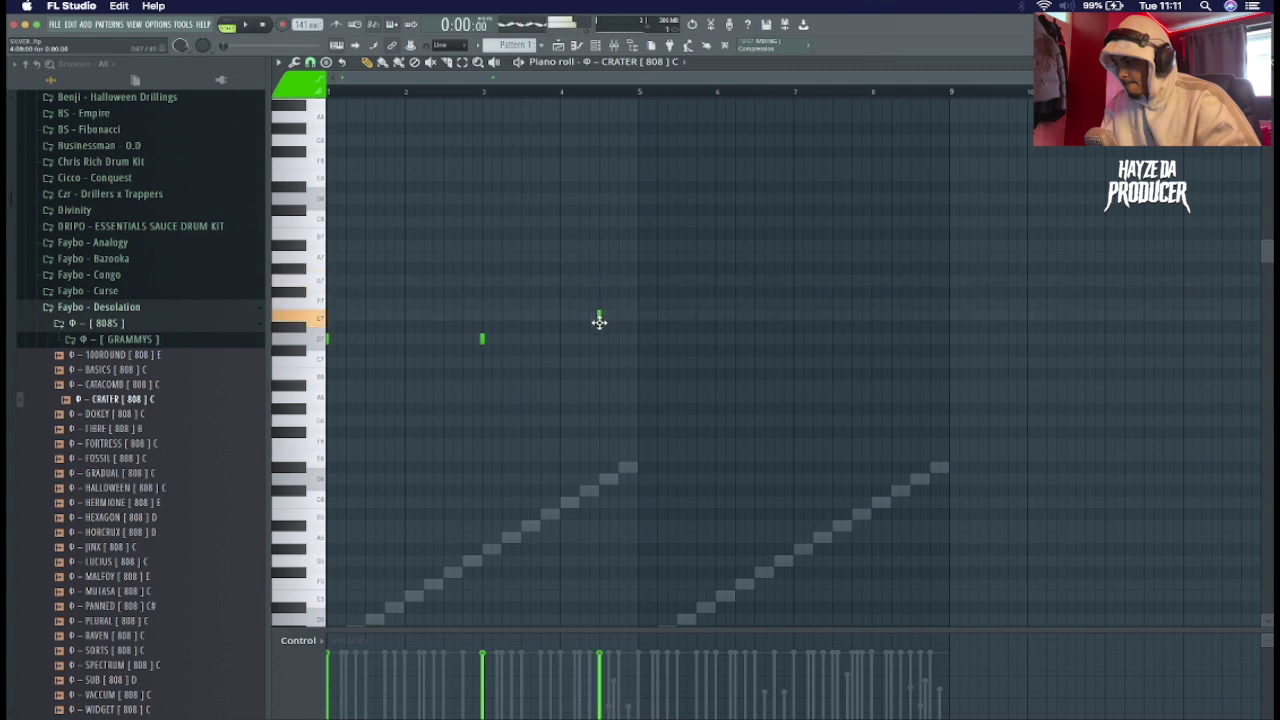
{"action": "key", "text": "space"}
{"action": "left_click", "coordinate": [486, 92]}
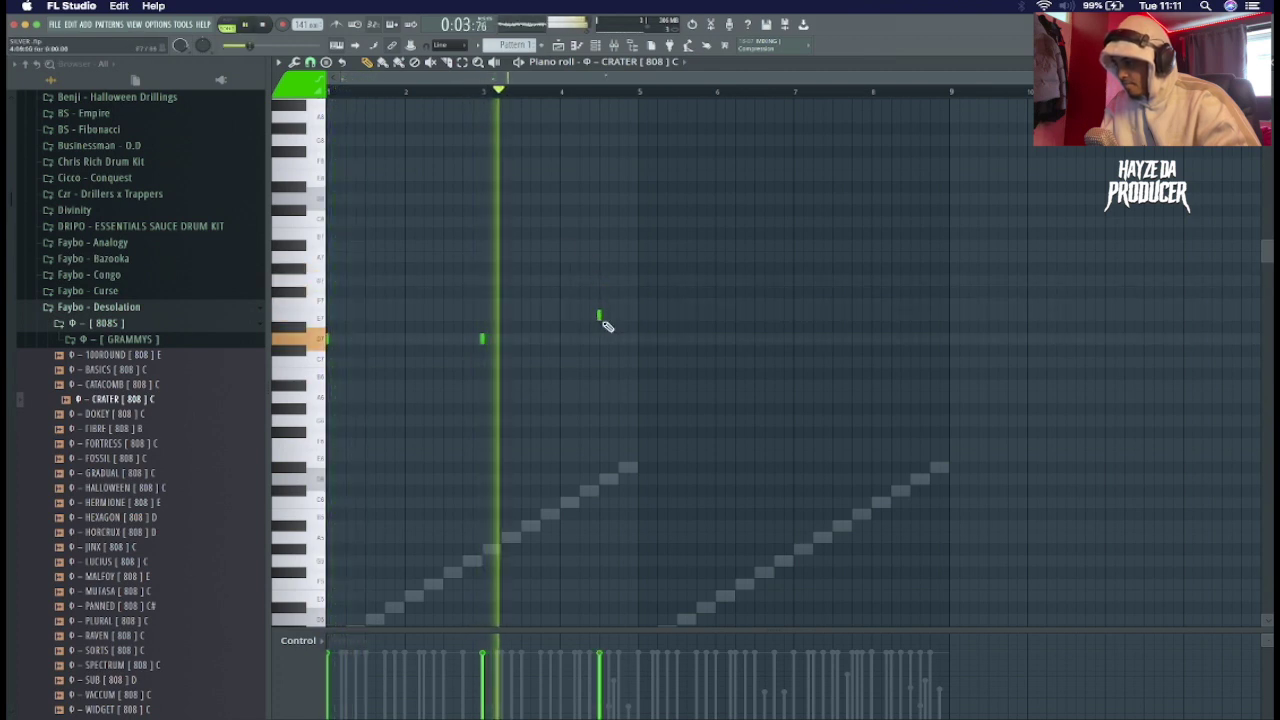
{"action": "left_click_drag", "start_coordinate": [603, 318], "coordinate": [606, 382]}
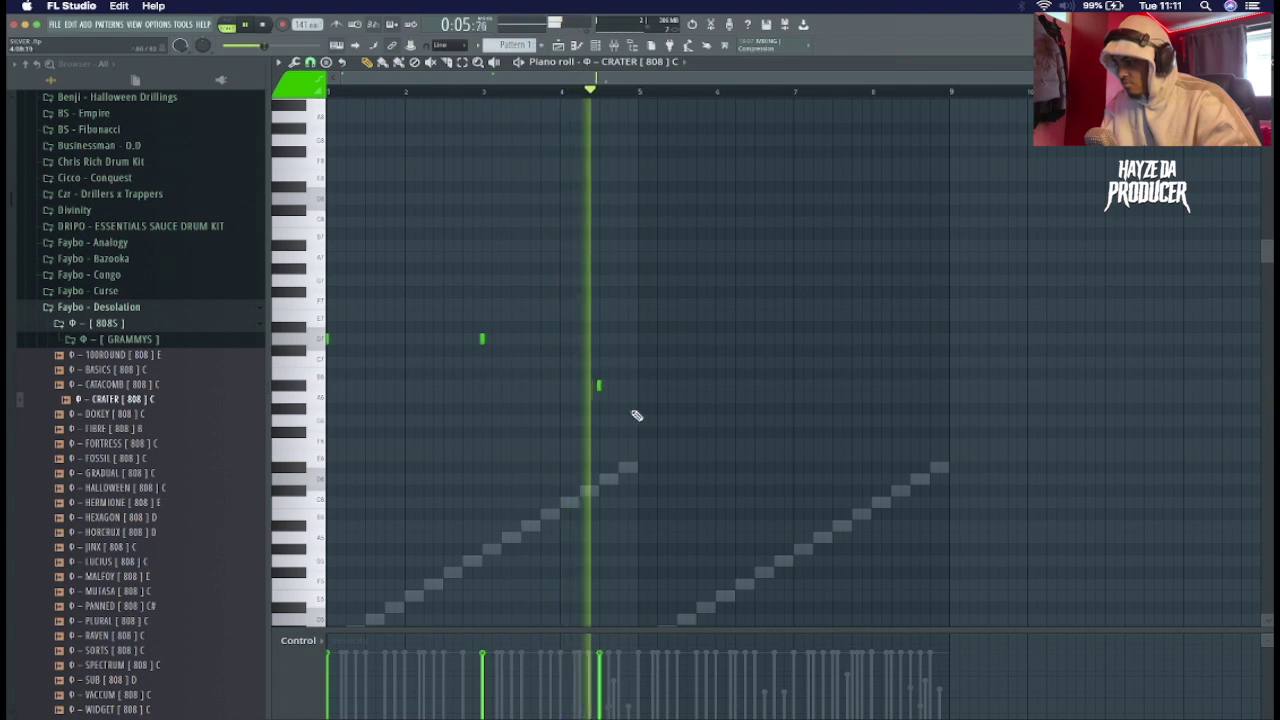
{"action": "key", "text": "space"}
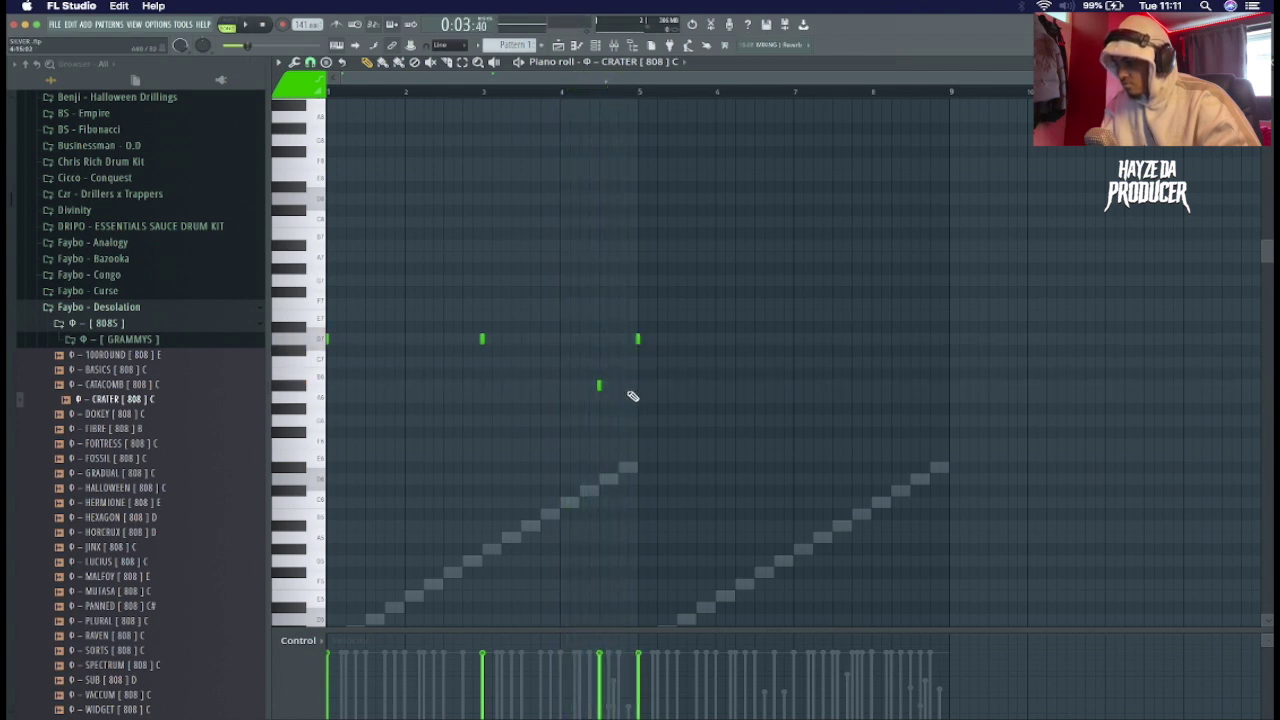
{"action": "key", "text": "space"}
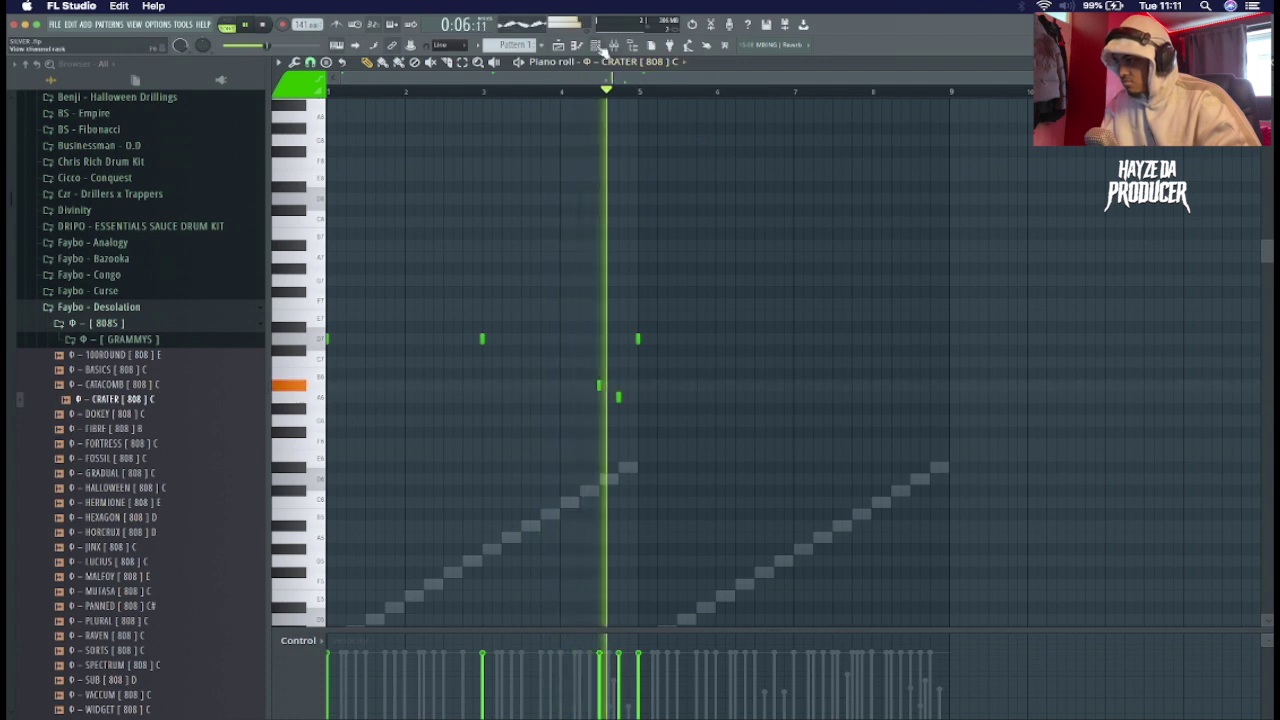
- Set the CRATER 808 channel to cut itself, using cut group 3 by 3
{"action": "key", "text": "F6"}
{"action": "left_click", "coordinate": [388, 407]}
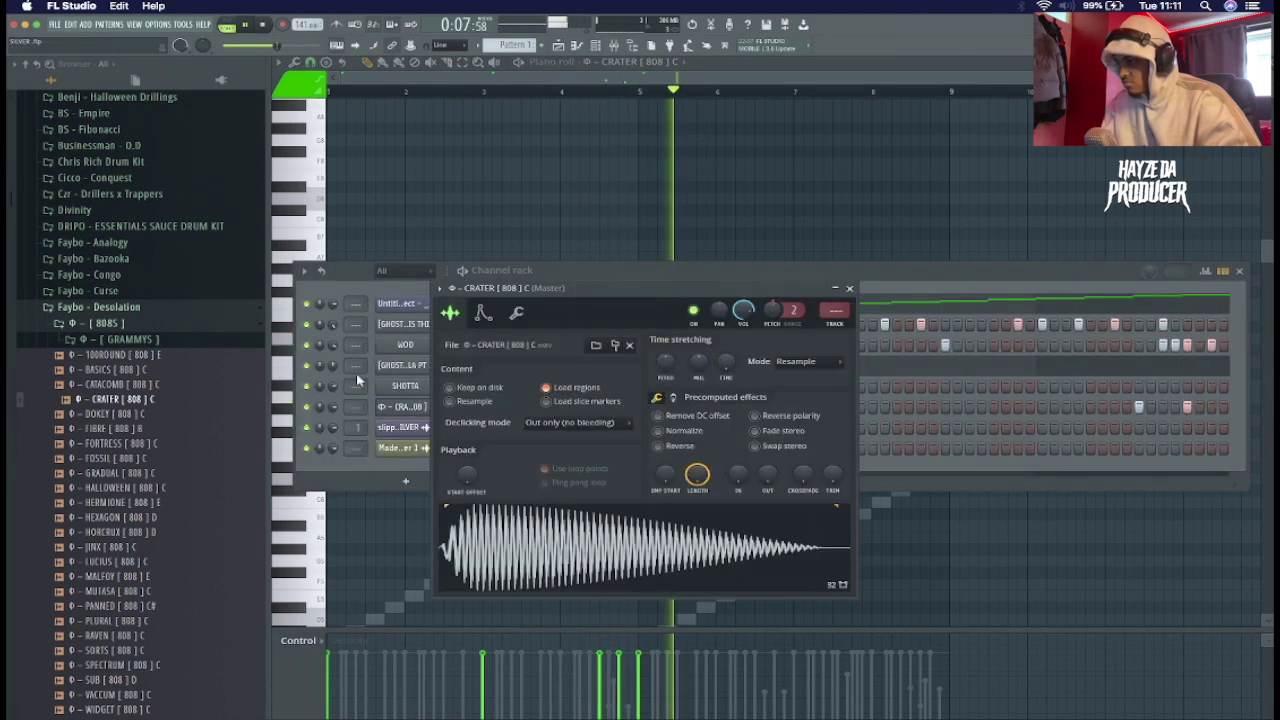
{"action": "left_click", "coordinate": [517, 314]}
{"action": "left_click", "coordinate": [531, 238]}
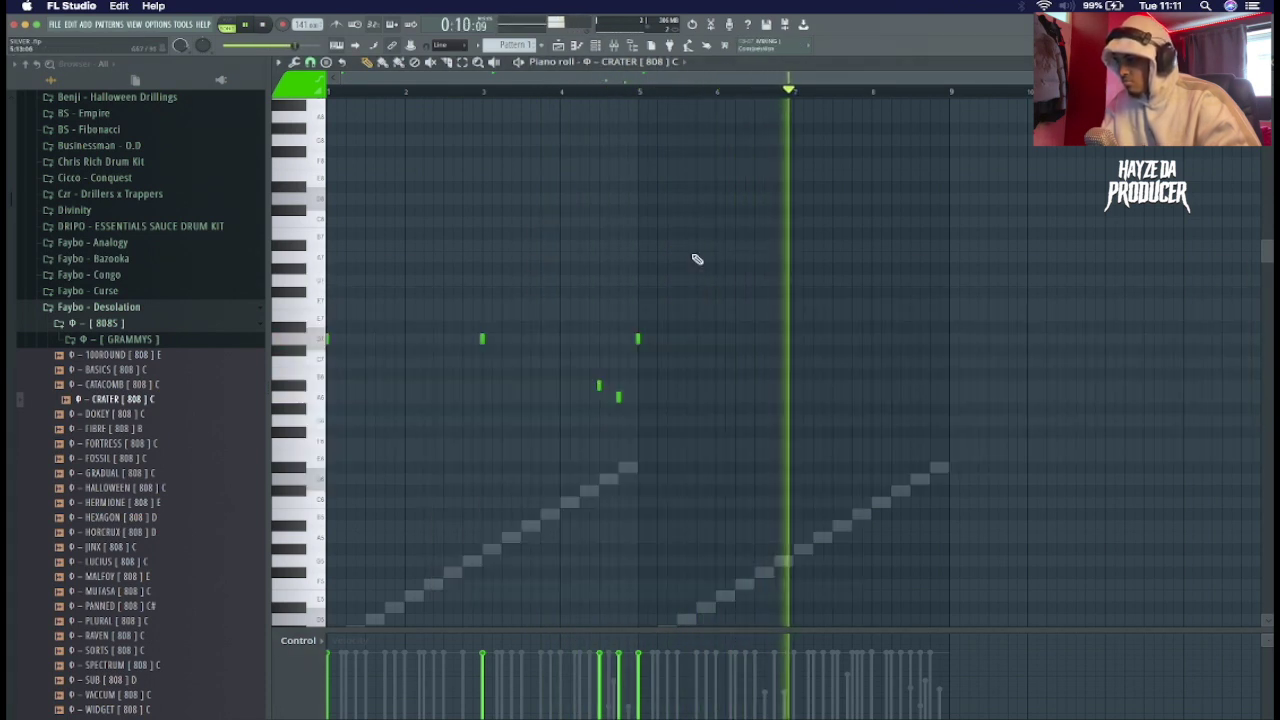
- Add a D7 808 note at bar 7 and a run of two A#7 and two A7 notes over the second half of bar 8
{"action": "key", "text": "space"}
{"action": "key", "text": "space"}
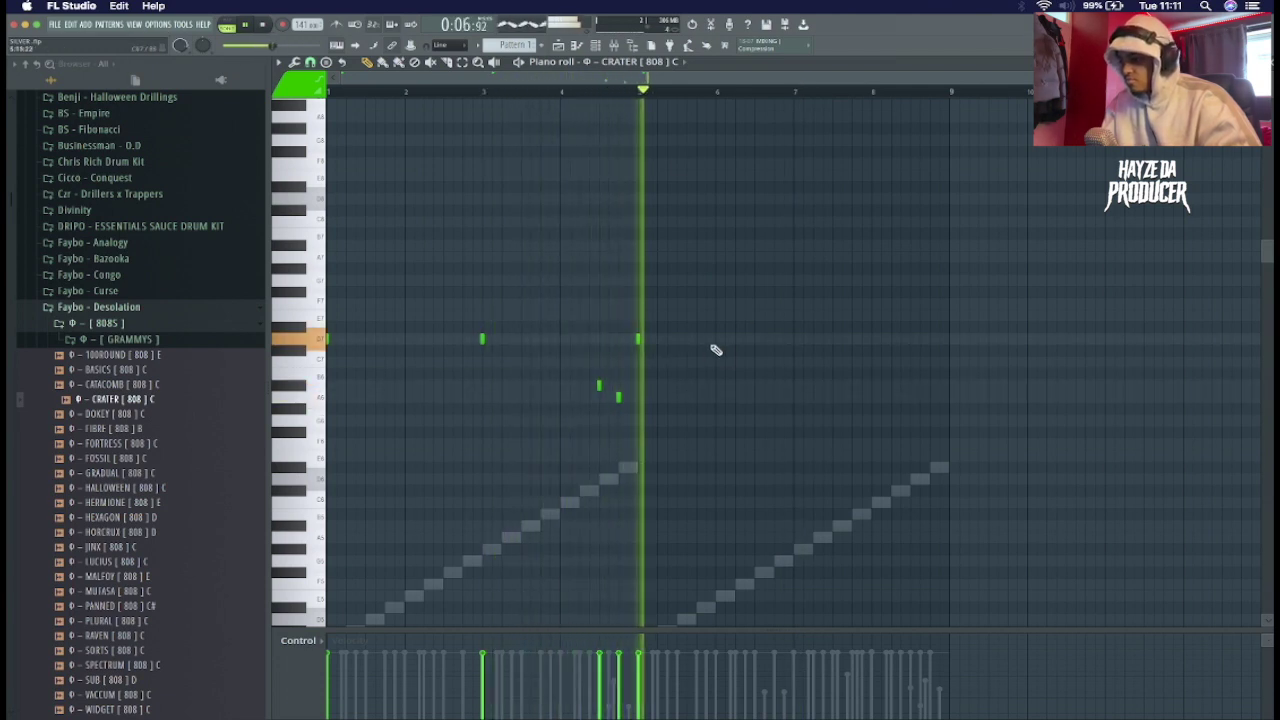
{"action": "left_click", "coordinate": [793, 340]}
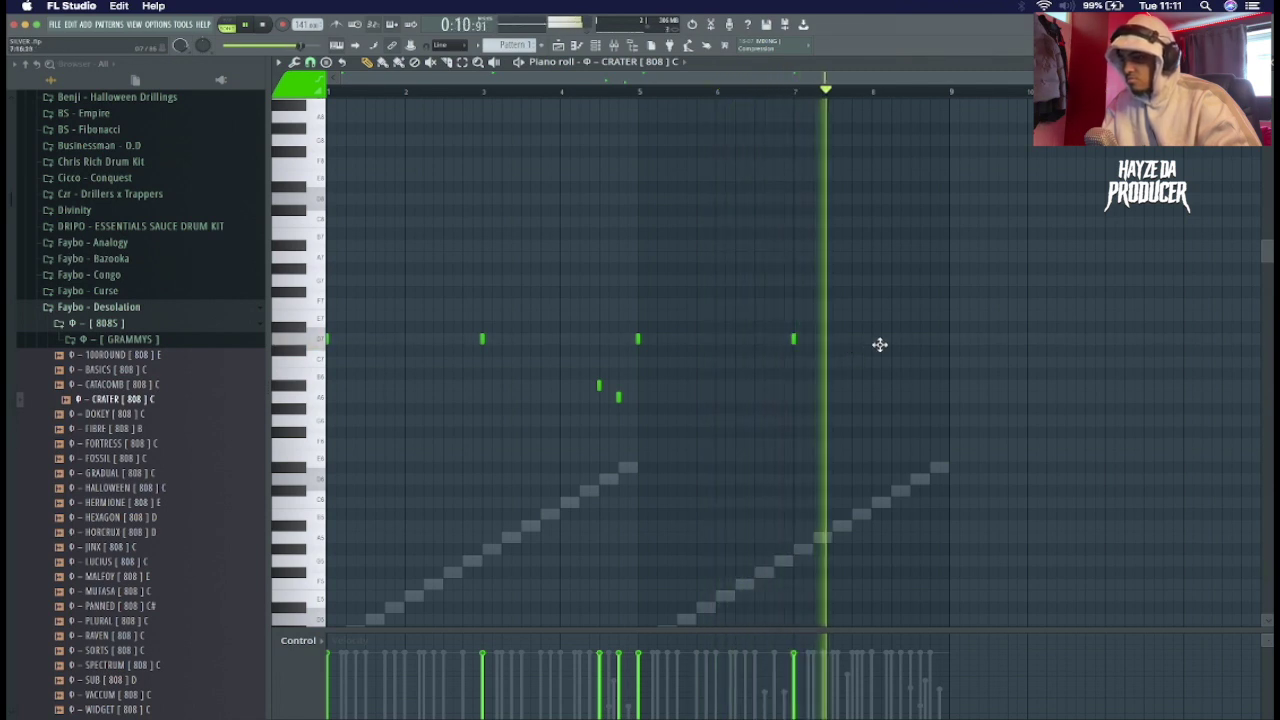
{"action": "key", "text": "space"}
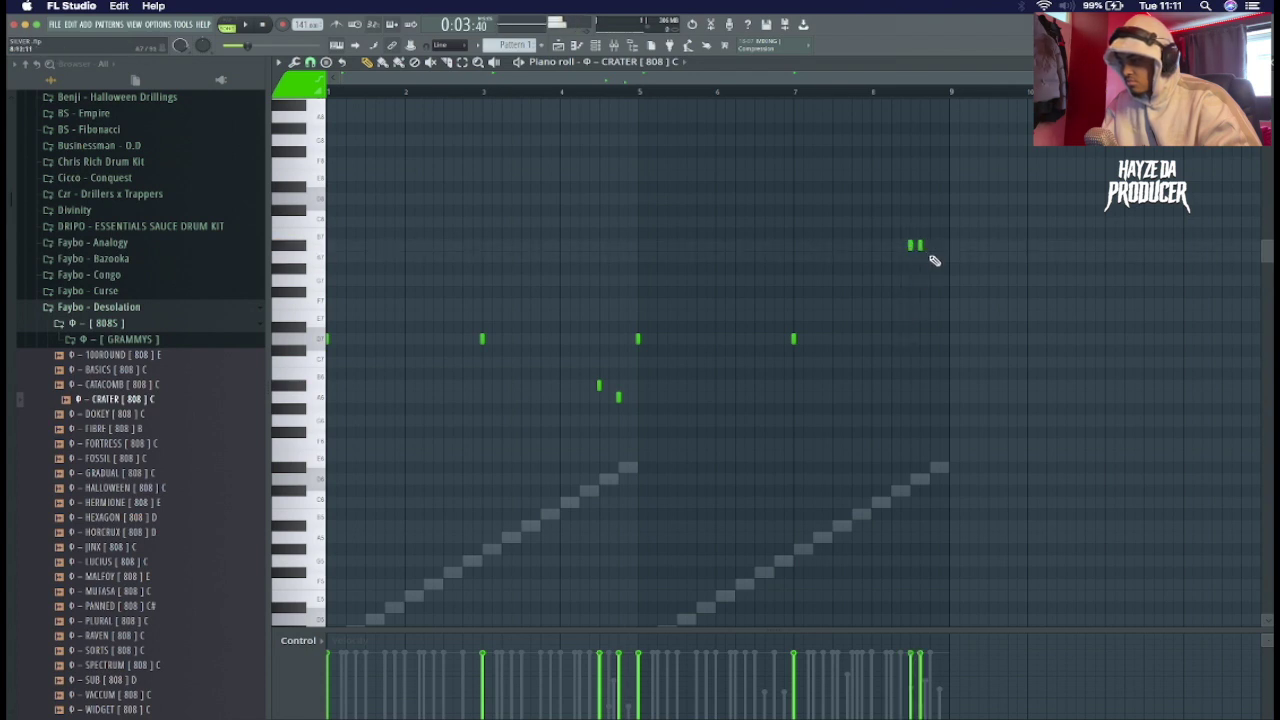
- Transpose all the CRATER 808 notes down two octaves and audition them with the beat
{"action": "left_click_drag", "start_coordinate": [994, 192], "coordinate": [324, 486]}
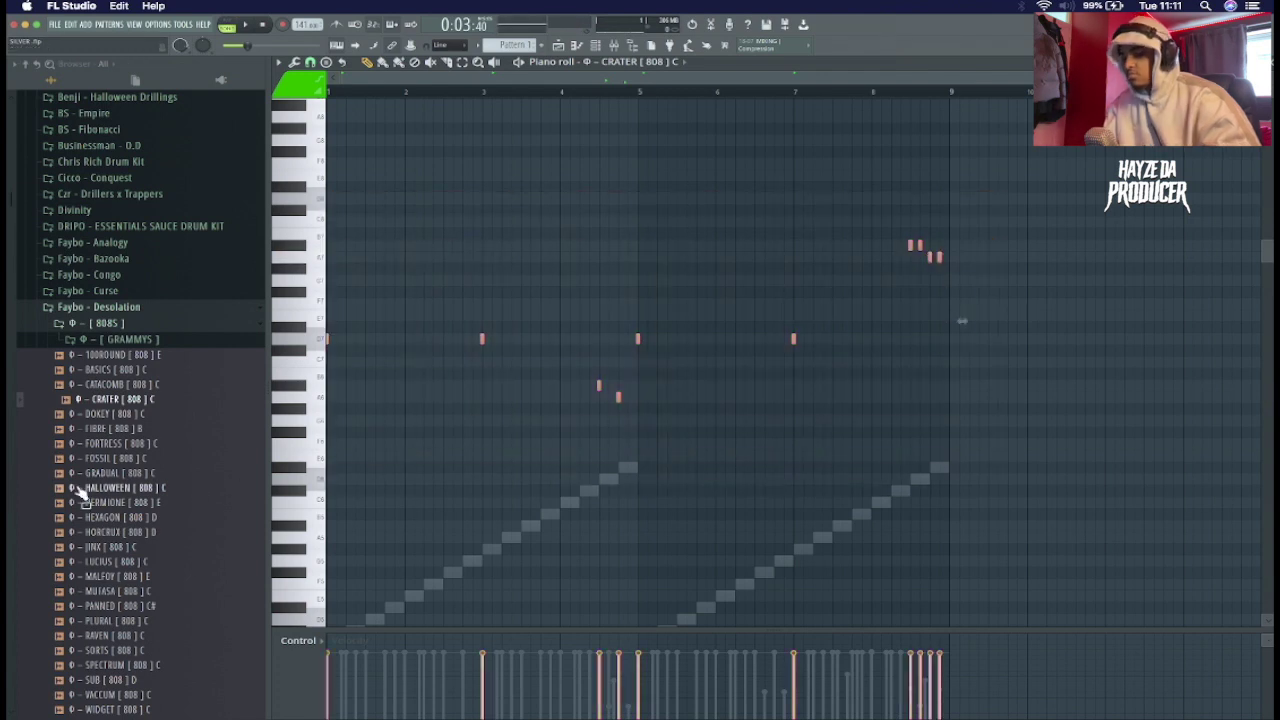
{"action": "key", "text": "space"}
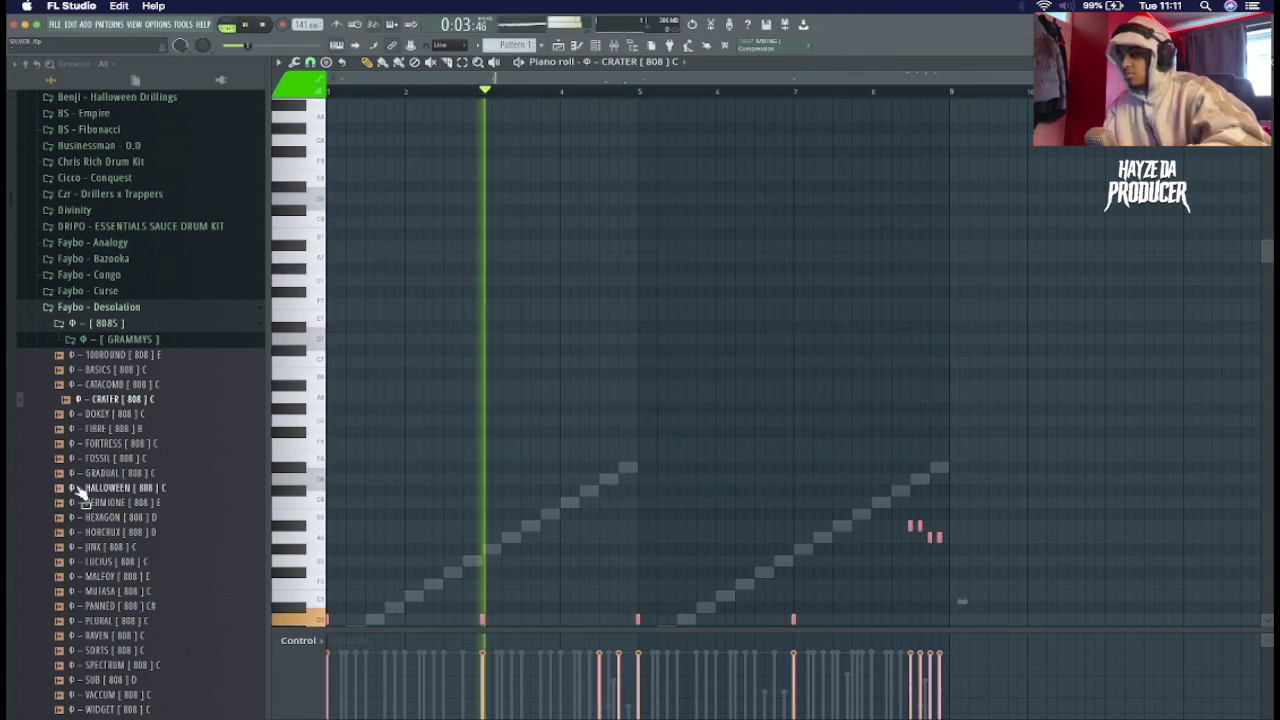
{"action": "left_click", "coordinate": [606, 450], "text": "super"}
- Add KICK (ARCHIVE ;) from the HAYZE - NOT A DRILLA kit as a channel with hits on steps 1, 33, 57 and 61
{"action": "scroll", "coordinate": [614, 443], "scroll_direction": "down", "scroll_amount": 5}
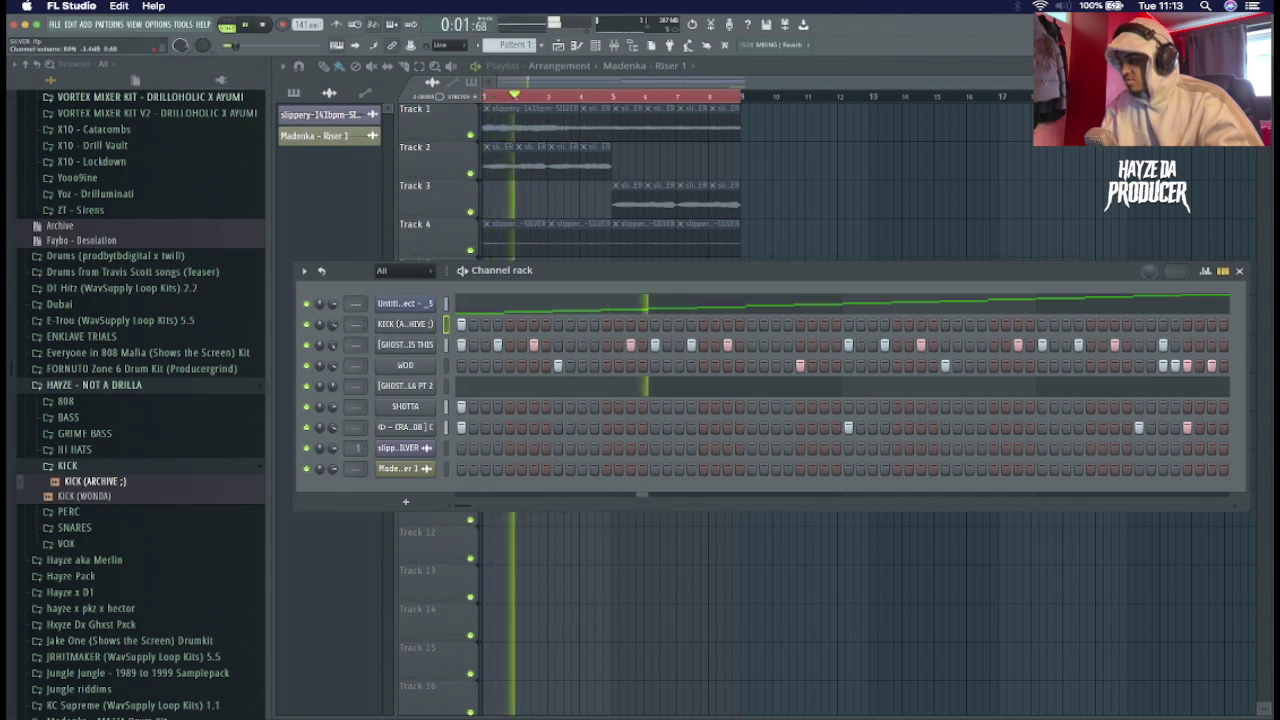
{"action": "key", "text": "space"}
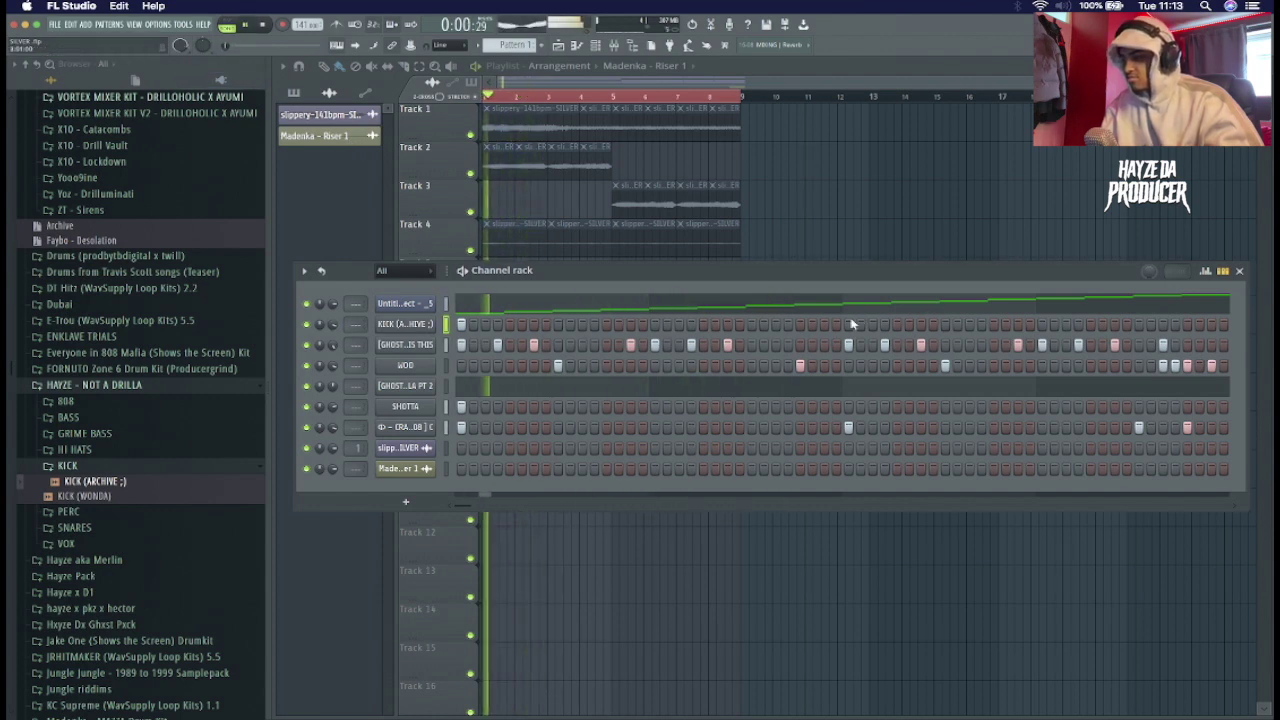
{"action": "left_click", "coordinate": [848, 324]}
{"action": "left_click", "coordinate": [1138, 324]}
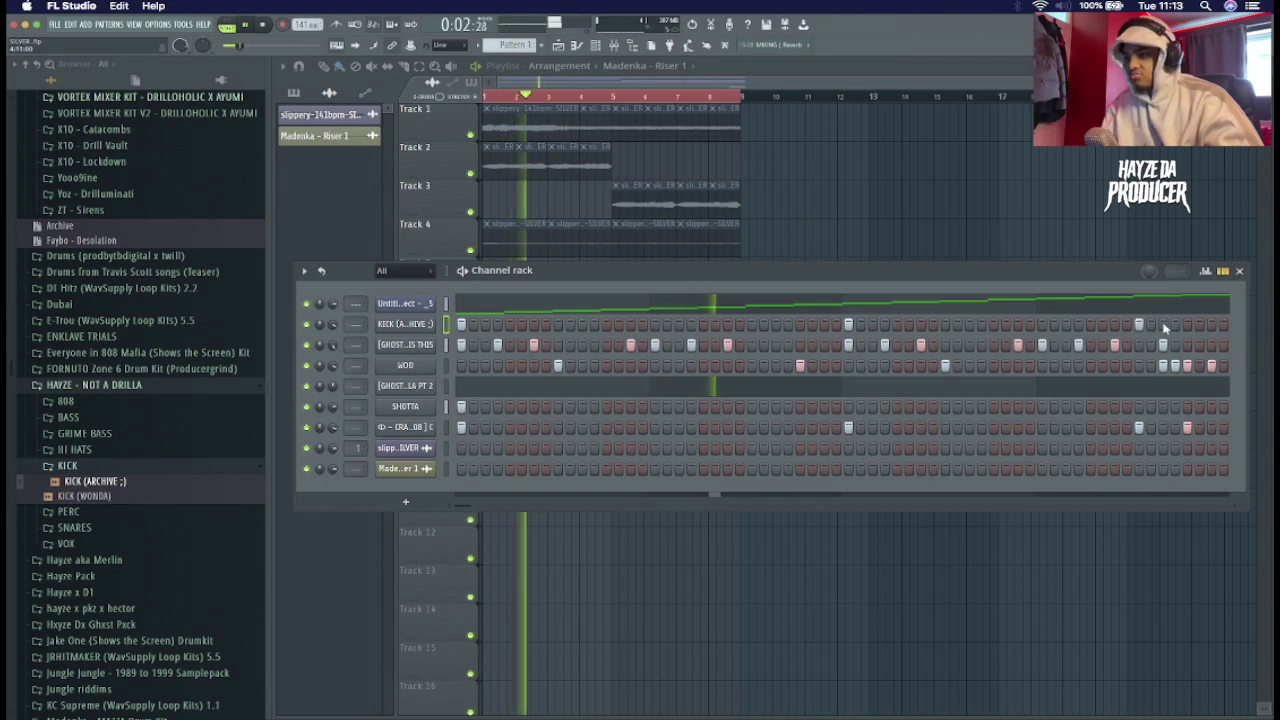
{"action": "left_click", "coordinate": [1187, 324]}
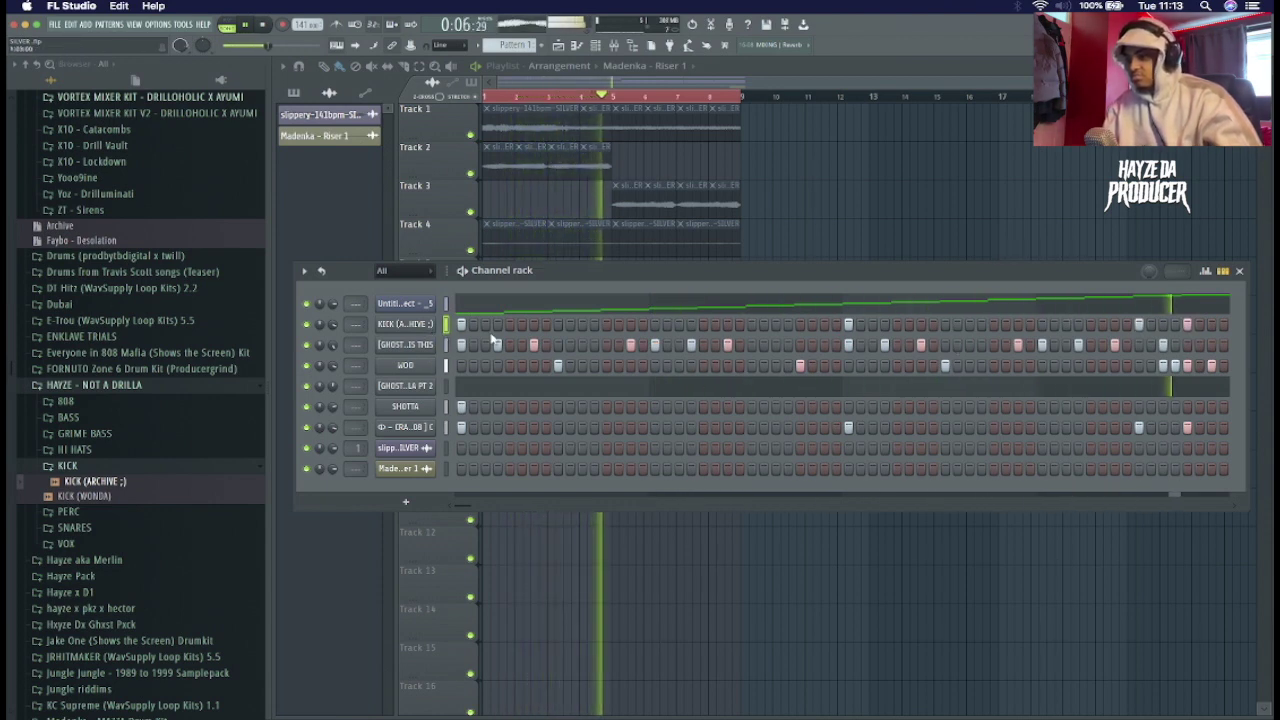
- In the kick's piano roll, remove the bar 4 beat 4 hit and add C5 hits at bars 5 and 7 and on beats 3 and 4 of bar 8
{"action": "key", "text": "space"}
{"action": "right_click", "coordinate": [409, 326]}
{"action": "left_click", "coordinate": [457, 323]}
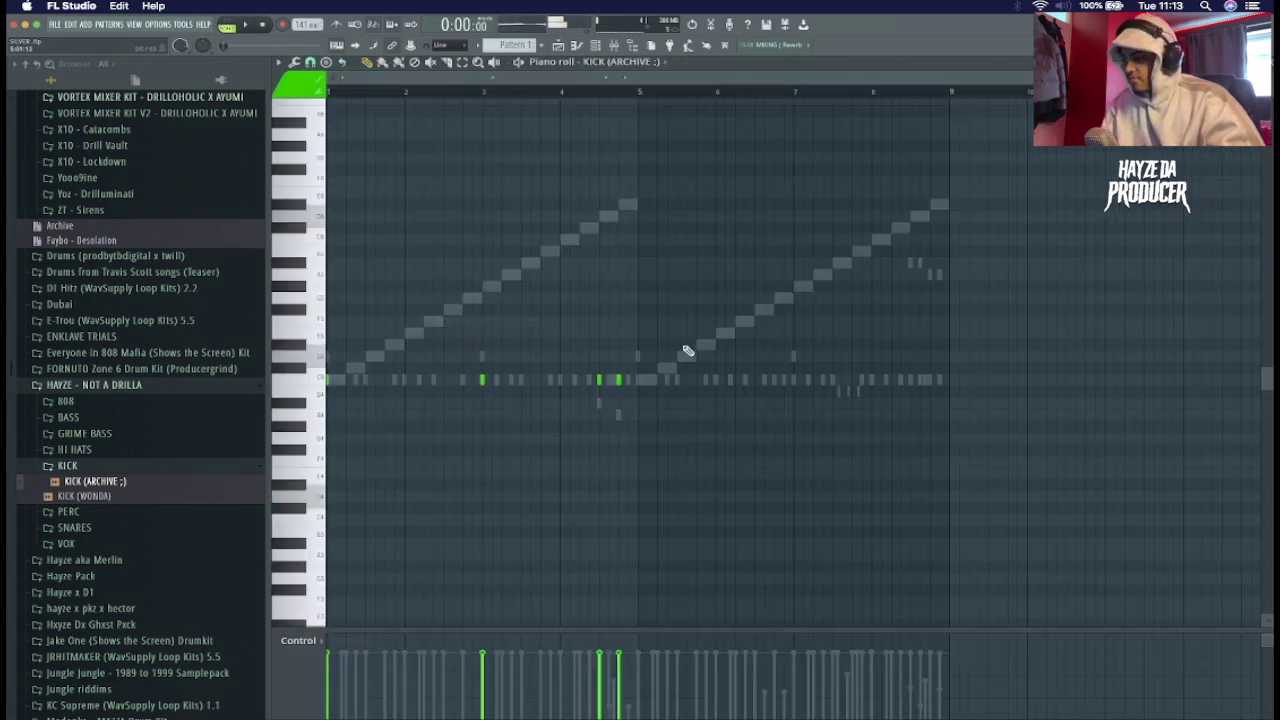
{"action": "key", "text": "space"}
{"action": "left_click", "coordinate": [640, 380]}
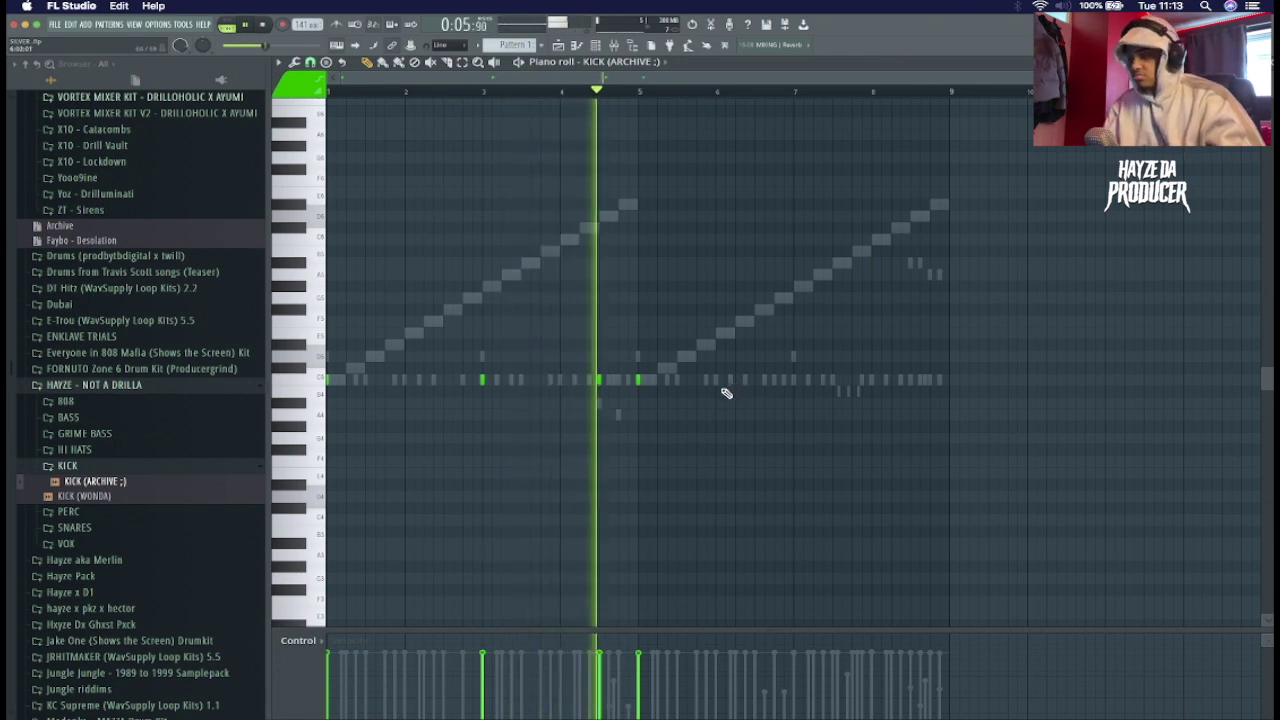
{"action": "left_click", "coordinate": [792, 380]}
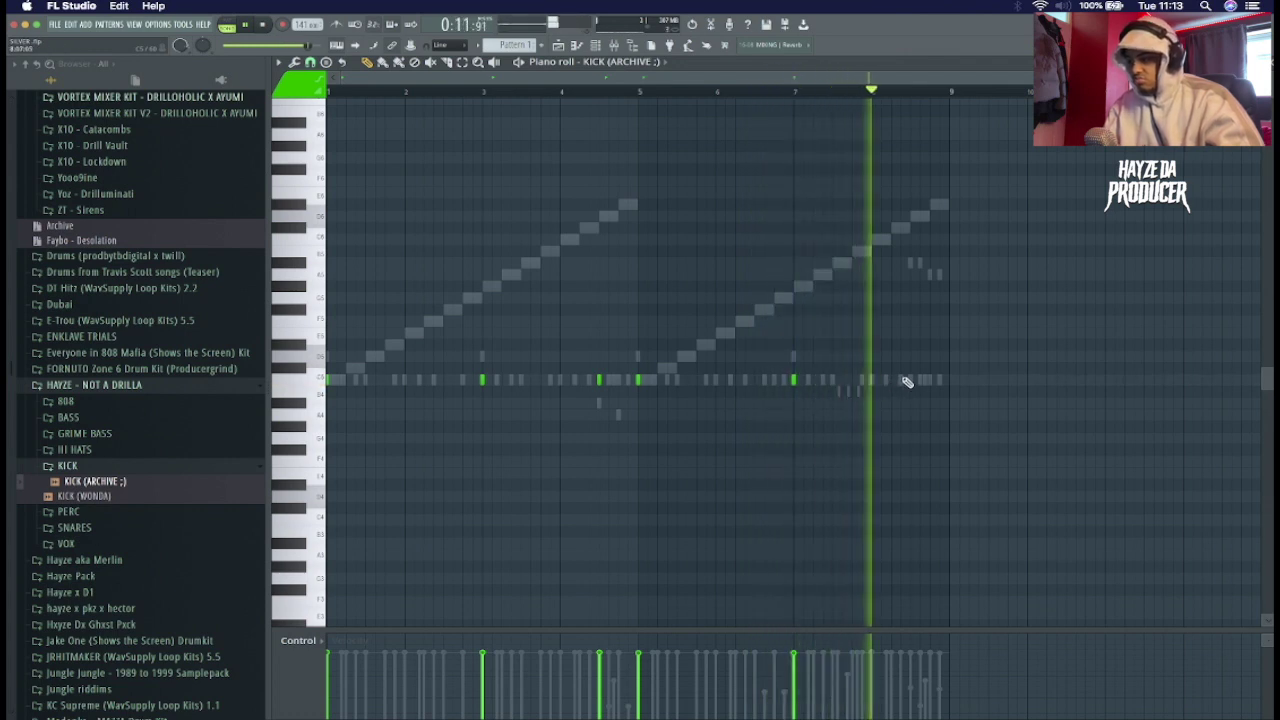
{"action": "left_click", "coordinate": [910, 380]}
{"action": "left_click", "coordinate": [930, 380]}
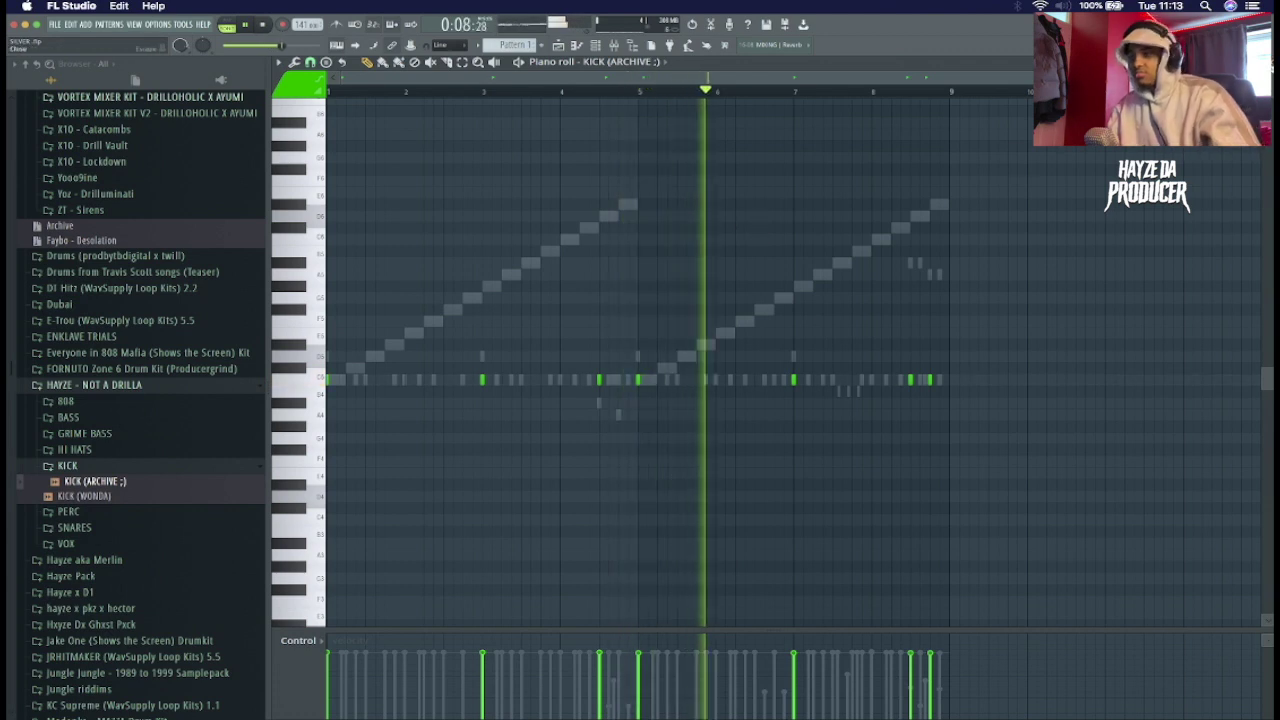
{"action": "left_click", "coordinate": [1263, 62]}
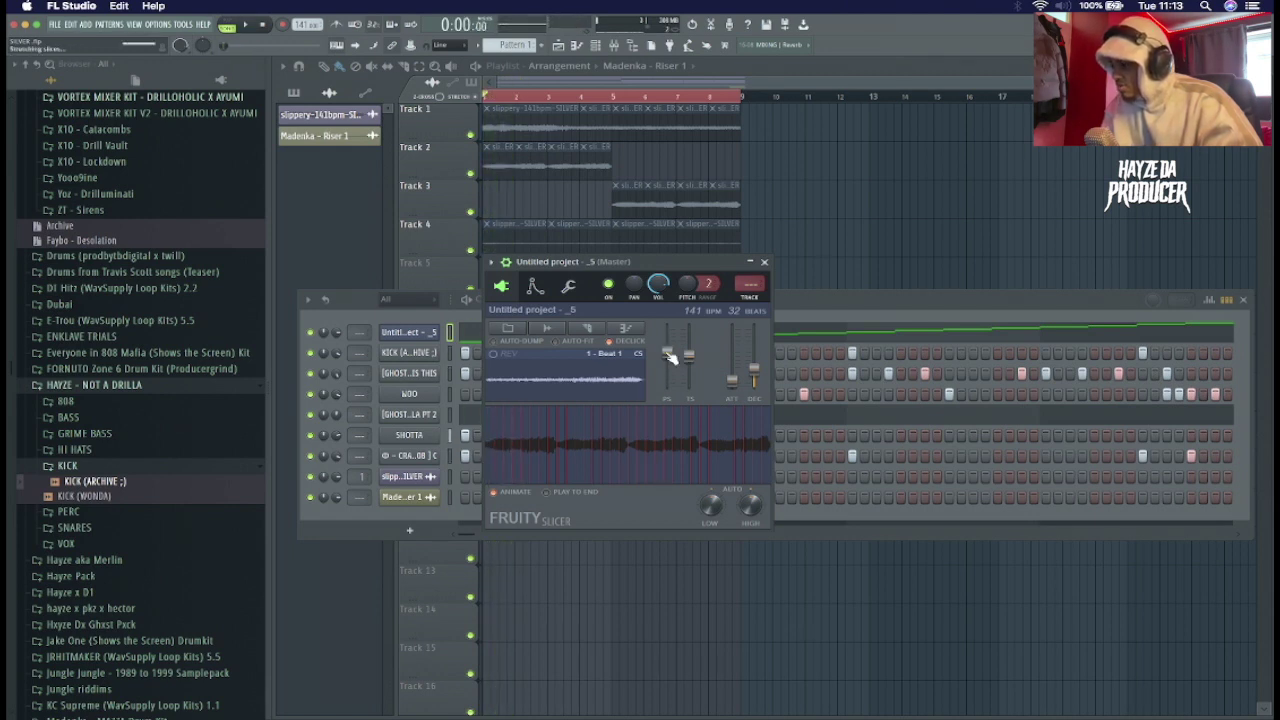
- Adjust the pitch shift of the Untitled project - _5 slicer and retune the CRATER 808's channel pitch to +20 cents
{"action": "left_click_drag", "start_coordinate": [668, 355], "coordinate": [668, 355]}
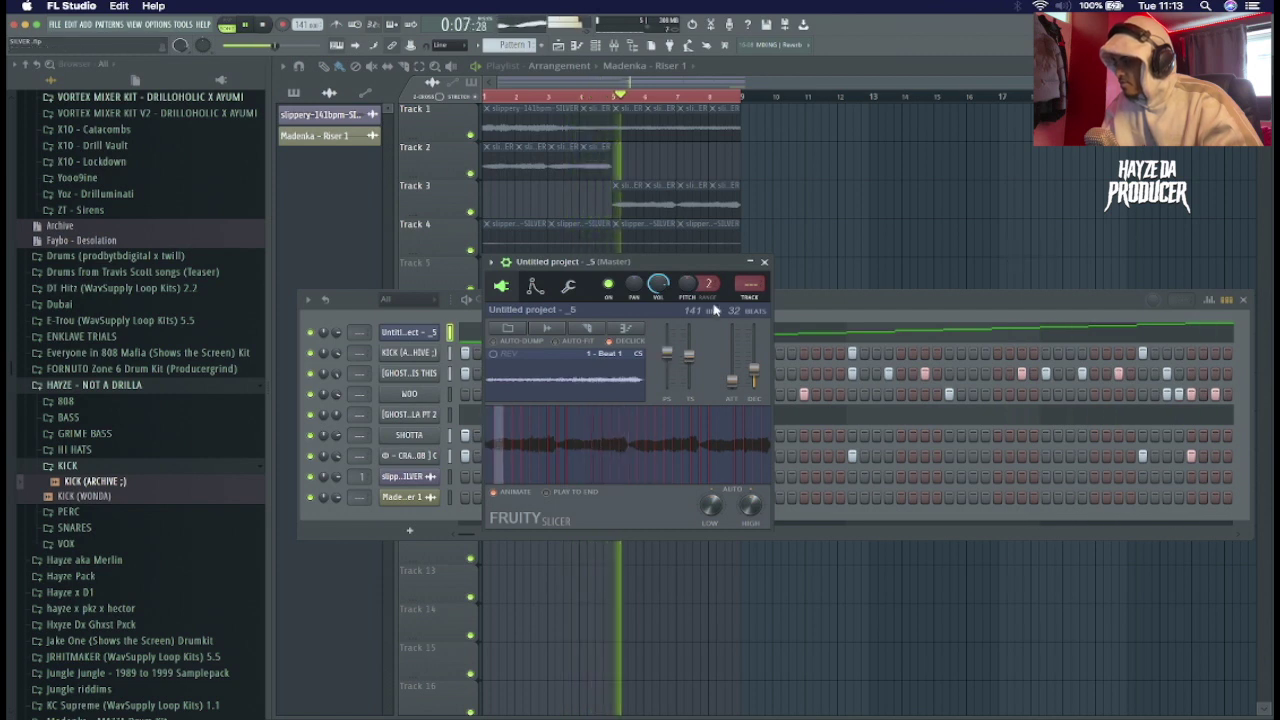
{"action": "left_click", "coordinate": [764, 262]}
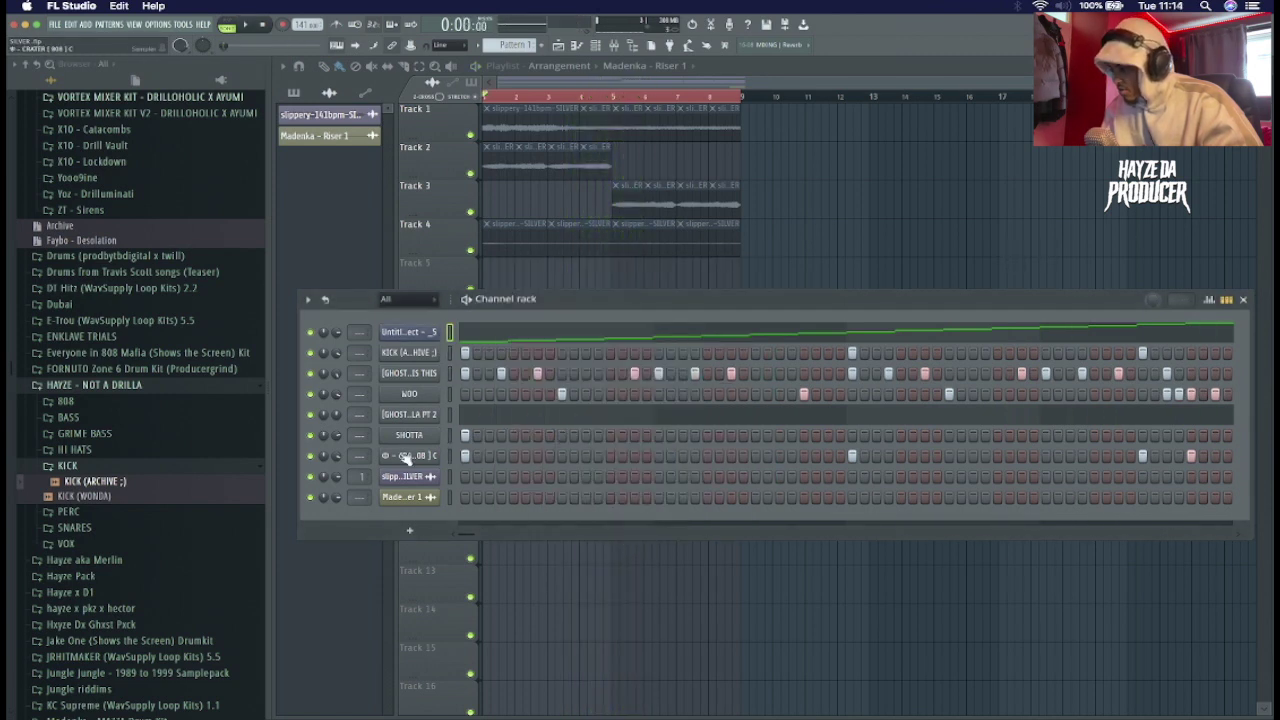
{"action": "left_click", "coordinate": [419, 454]}
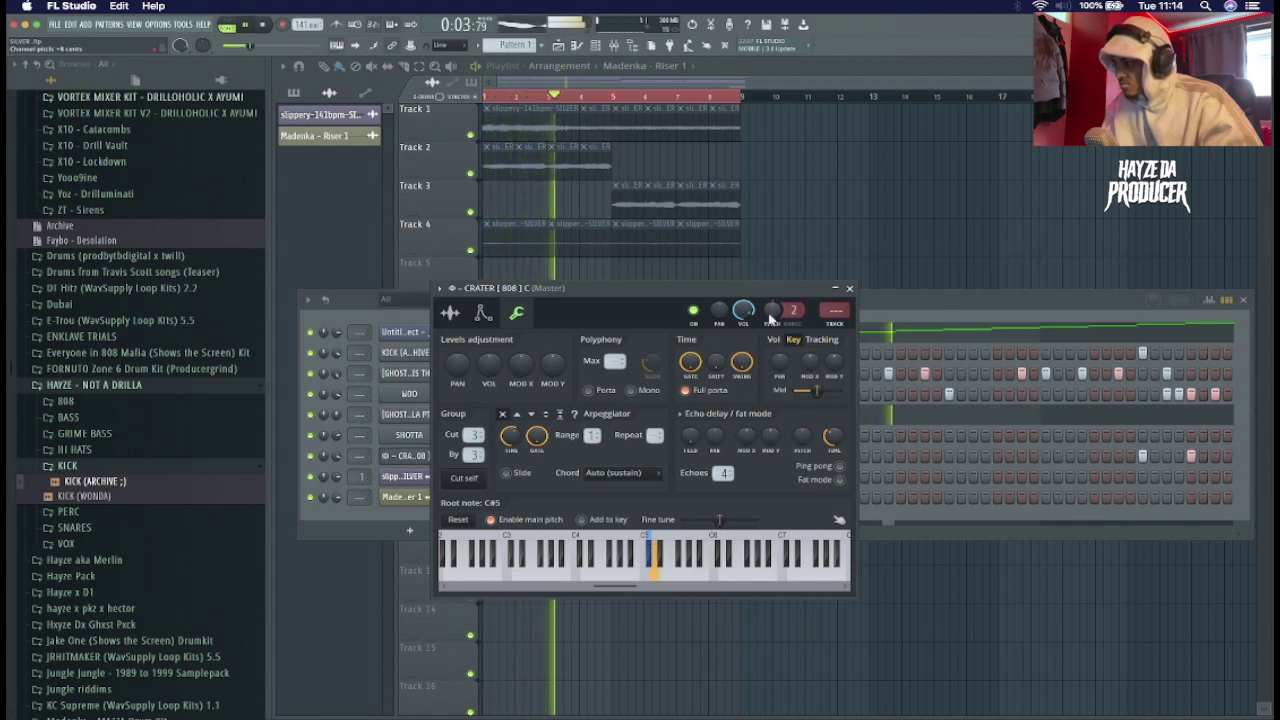
{"action": "left_click_drag", "start_coordinate": [771, 316], "coordinate": [771, 310]}
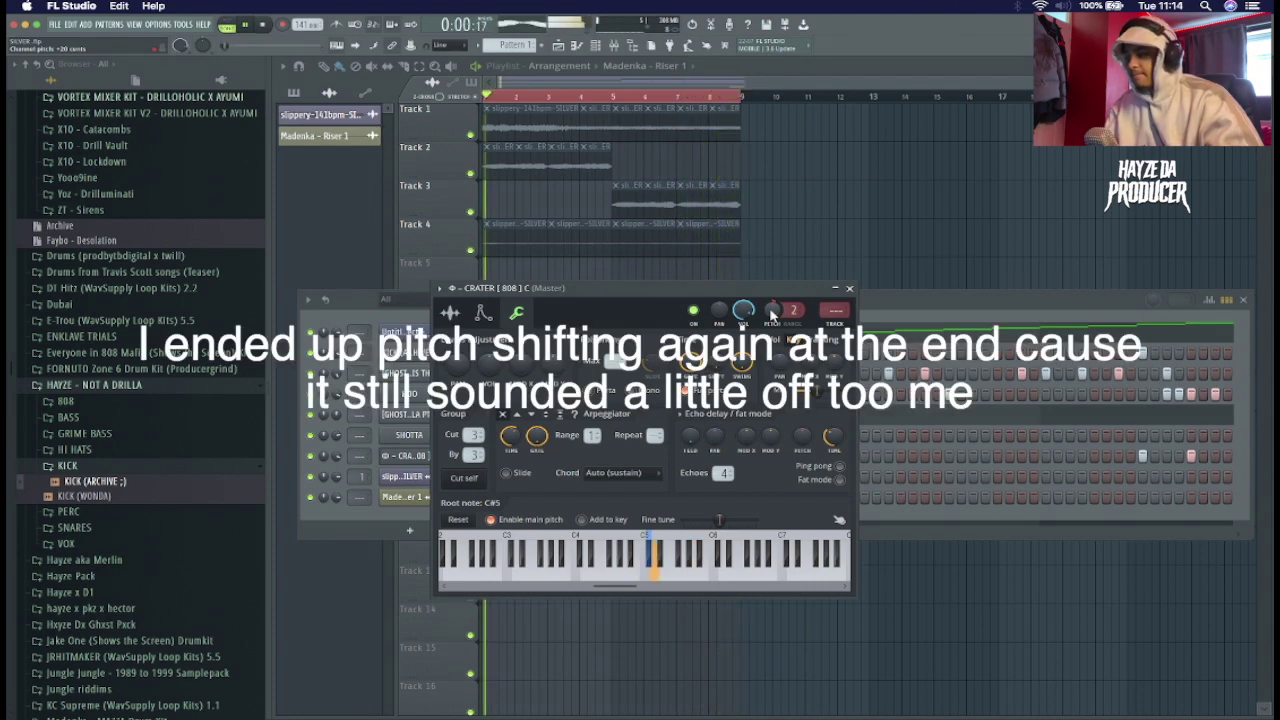
{"action": "left_click", "coordinate": [849, 289]}
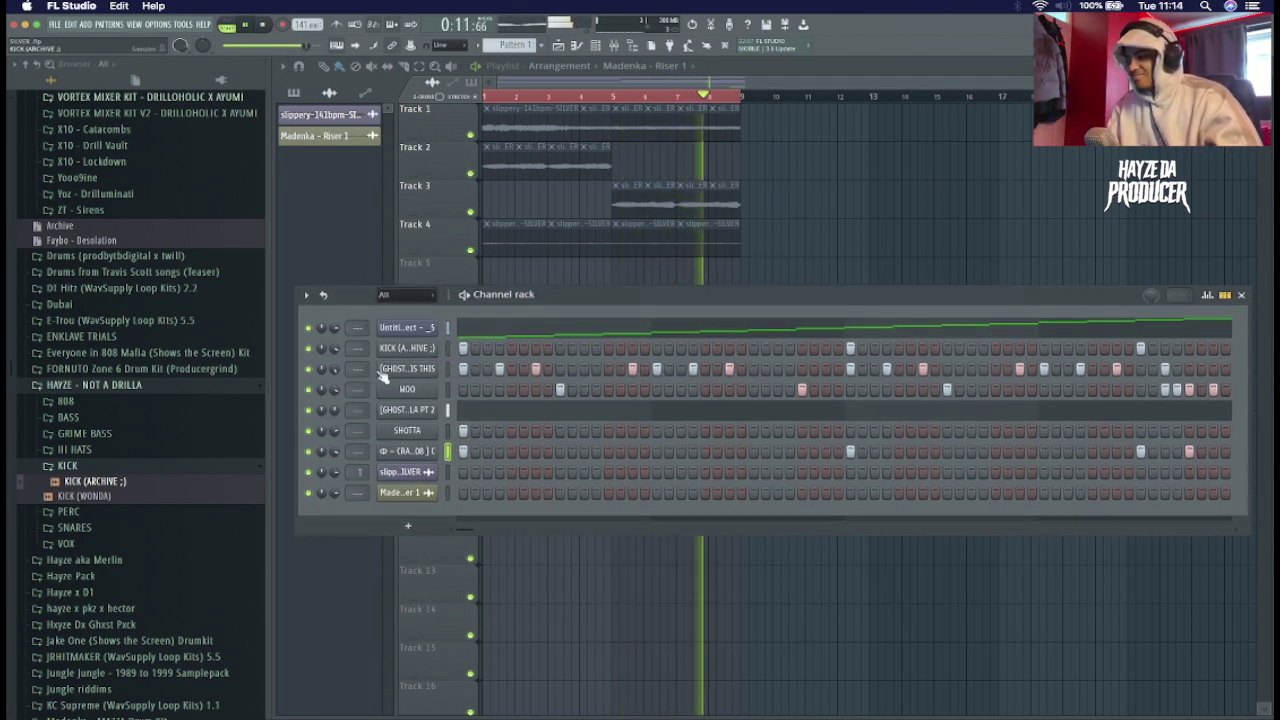
- Collapse the HAYZE - NOT A DRILLA kit folders in the browser and list the project's patterns in the playlist's picker
{"action": "left_click", "coordinate": [82, 465]}
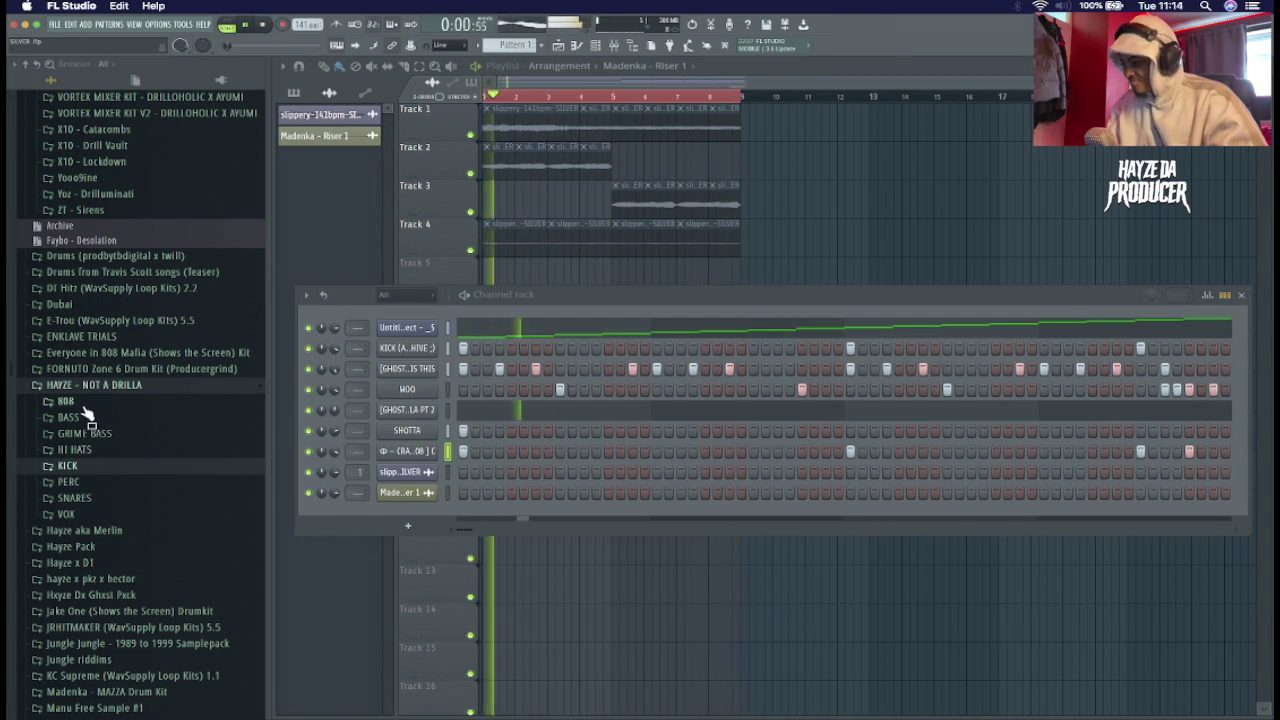
{"action": "left_click", "coordinate": [95, 386]}
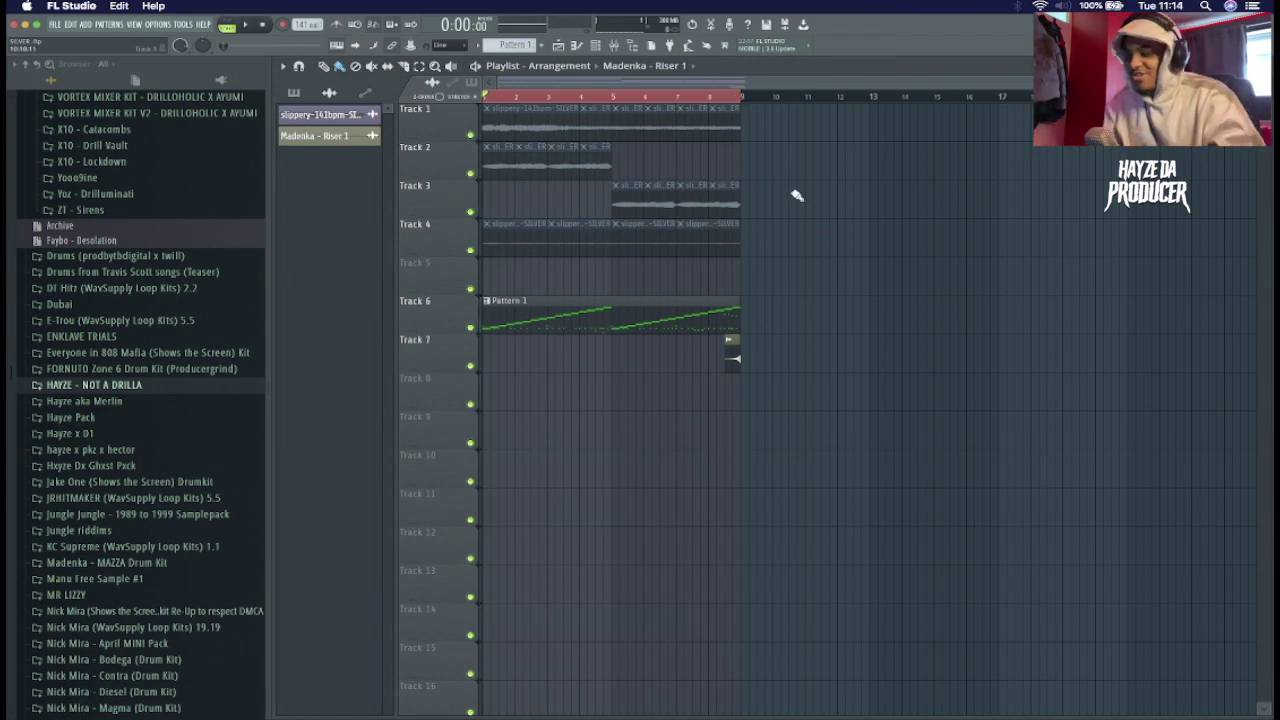
{"action": "left_click", "coordinate": [293, 93]}
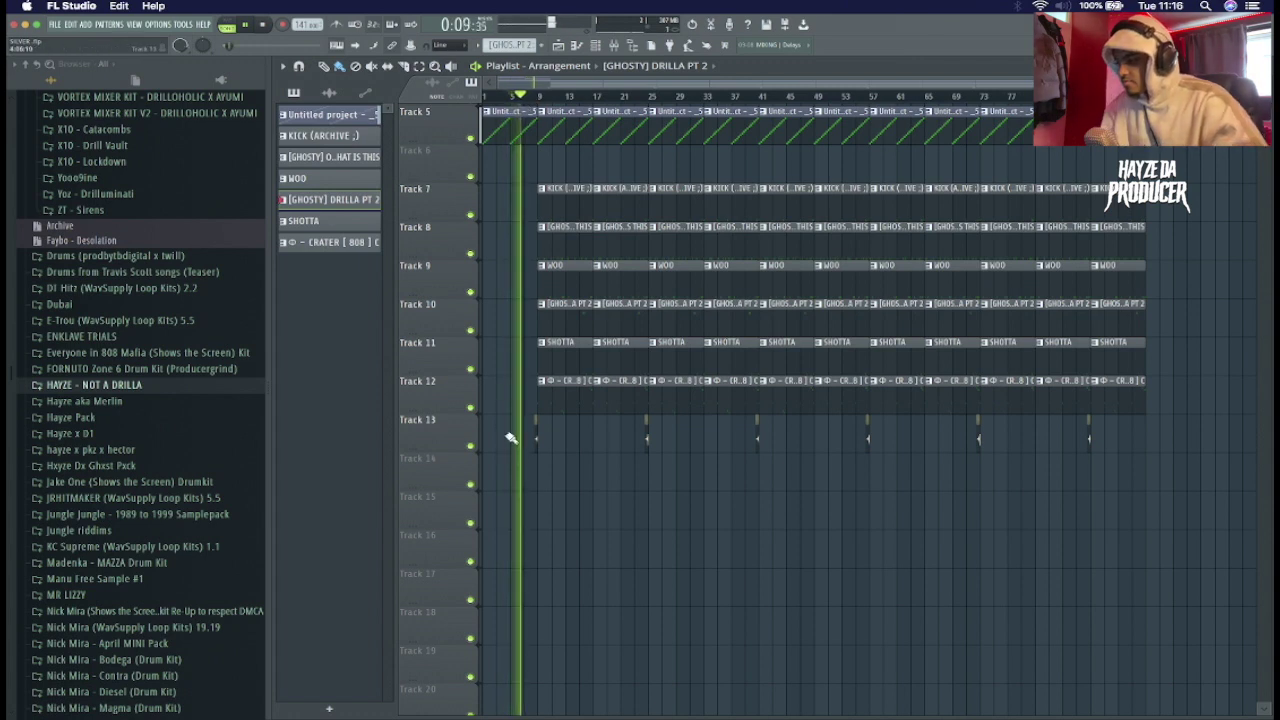
- Delete the first KICK (ARCHIVE ;) and WOO clips, both at bar 9, from the playlist arrangement
{"action": "right_click", "coordinate": [560, 205]}
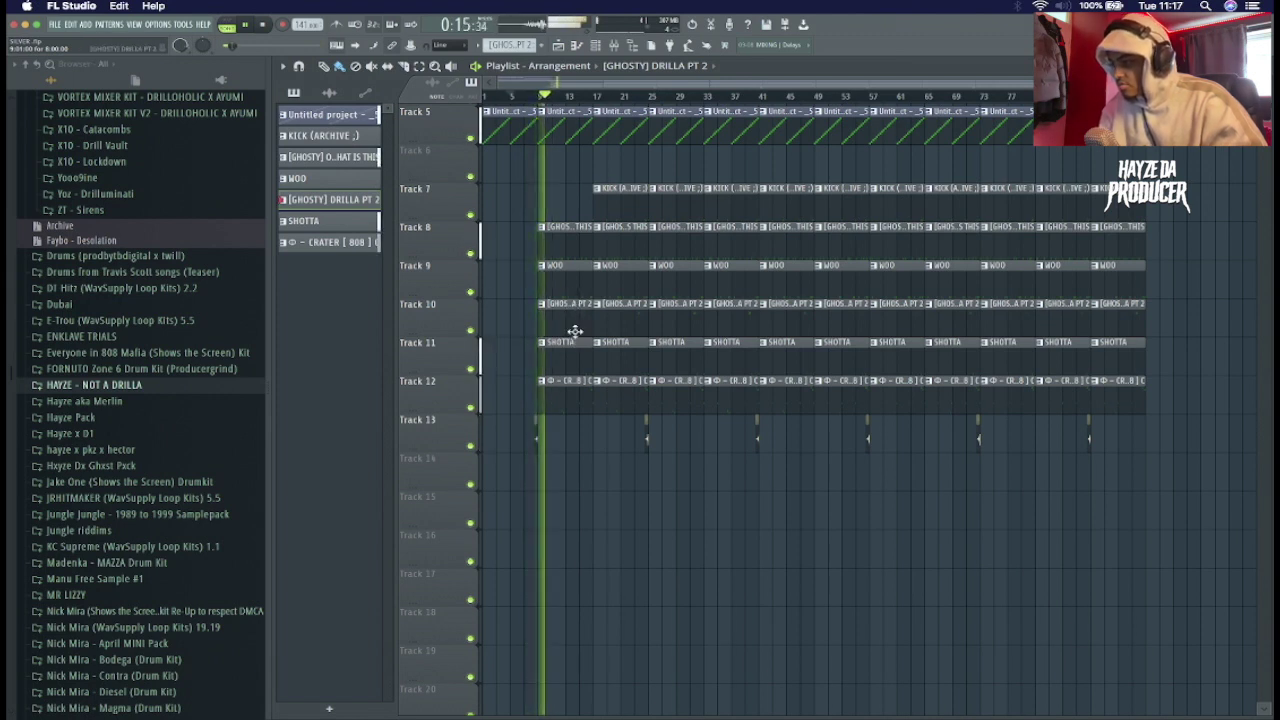
{"action": "right_click", "coordinate": [577, 284]}
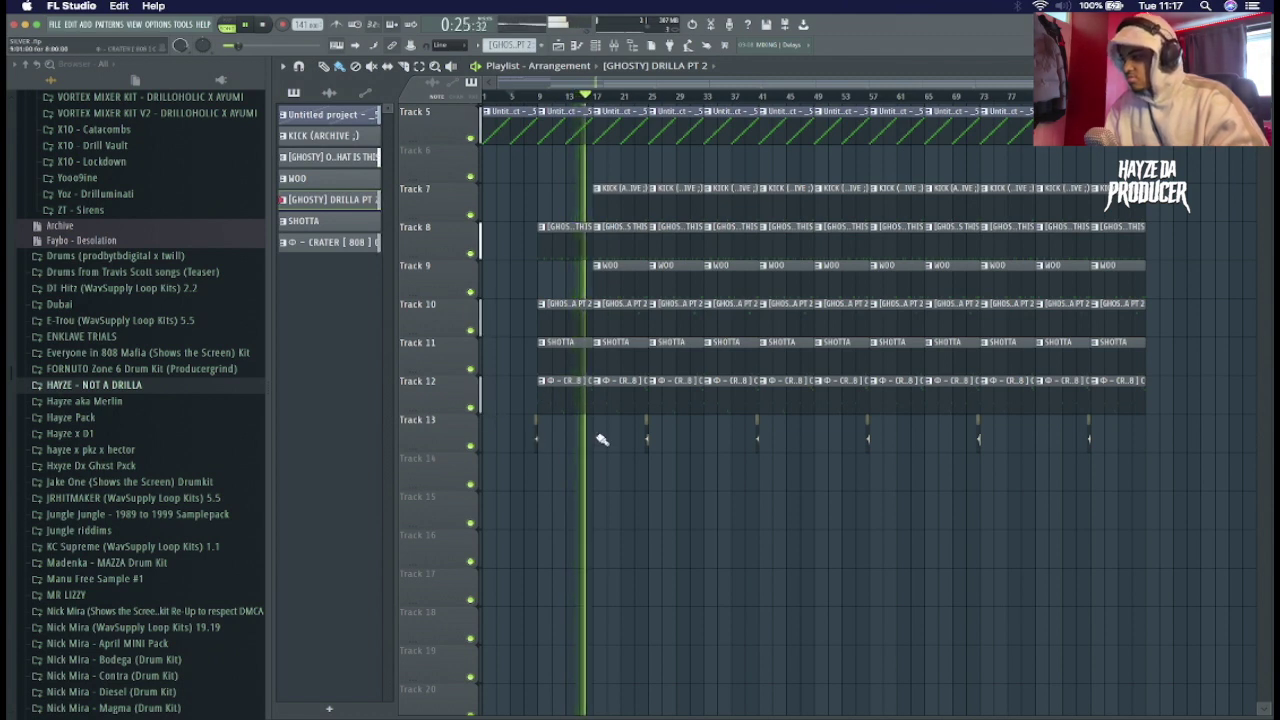
{"action": "key", "text": "space"}
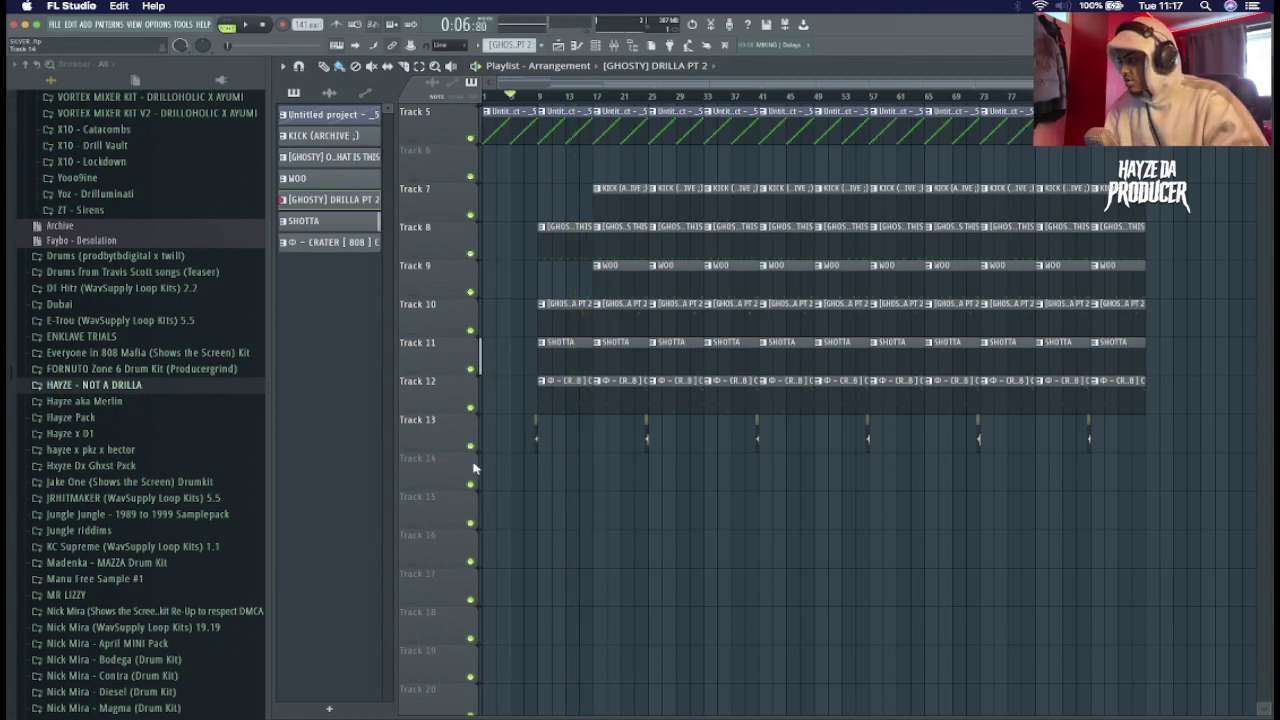
- Place Madenka - Riser 3 from the Madenka - MAZZA Drum Kit's FX folder on Track 14 from bar 15 to bar 17 and audition it
{"action": "scroll", "coordinate": [105, 343], "scroll_direction": "up", "scroll_amount": 10}
{"action": "scroll", "coordinate": [104, 342], "scroll_direction": "up", "scroll_amount": 15}
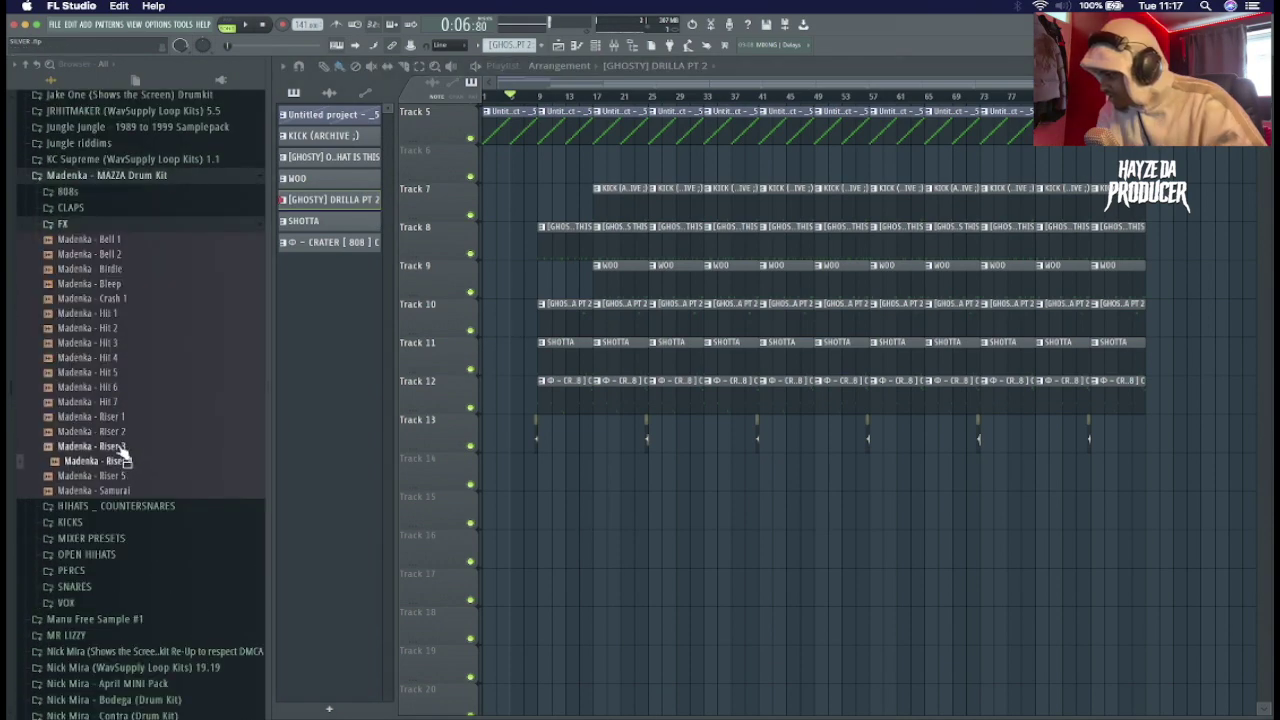
{"action": "left_click_drag", "start_coordinate": [124, 447], "coordinate": [580, 470]}
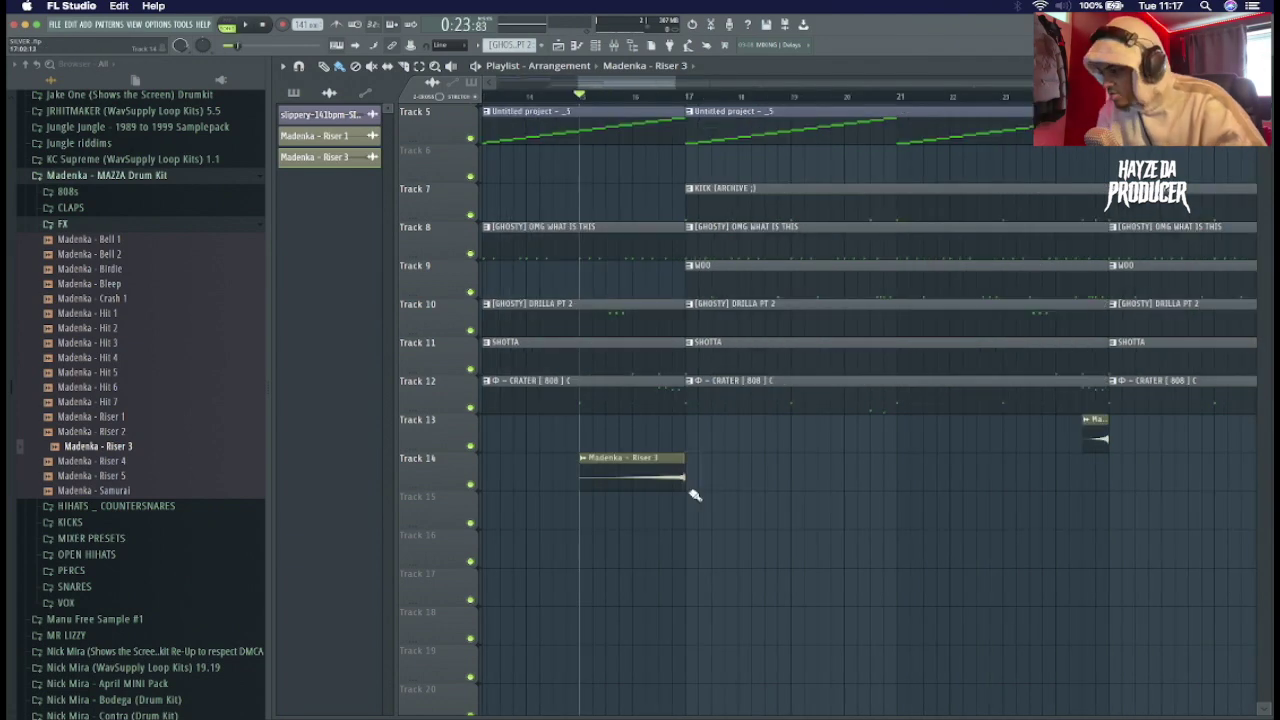
{"action": "key", "text": "space"}
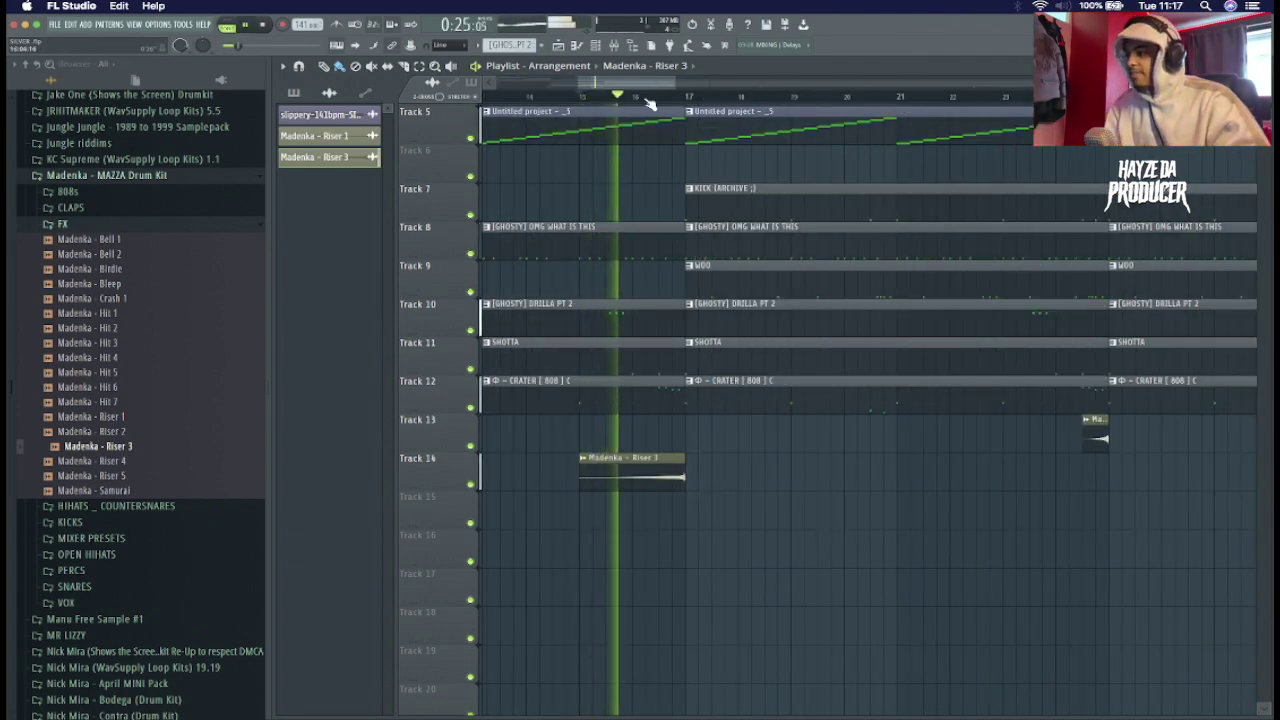
{"action": "scroll", "coordinate": [648, 103], "scroll_direction": "down", "scroll_amount": 5}
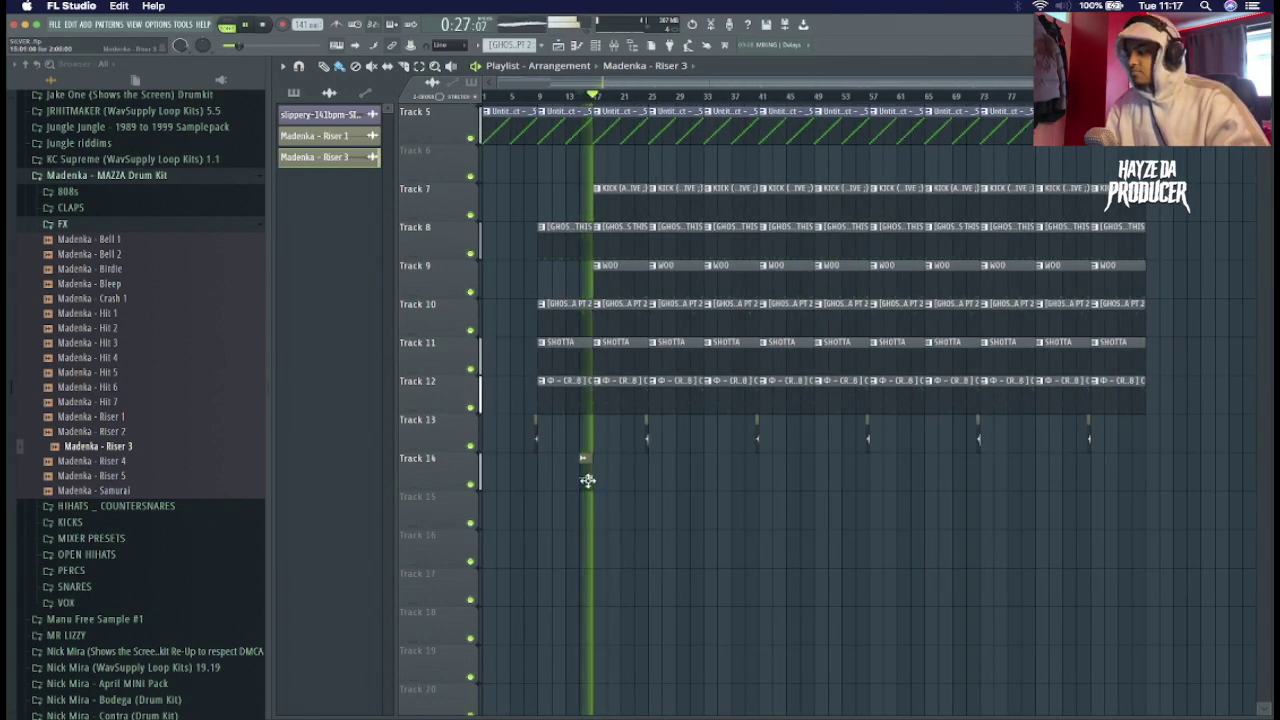
{"action": "double_click", "coordinate": [583, 459]}
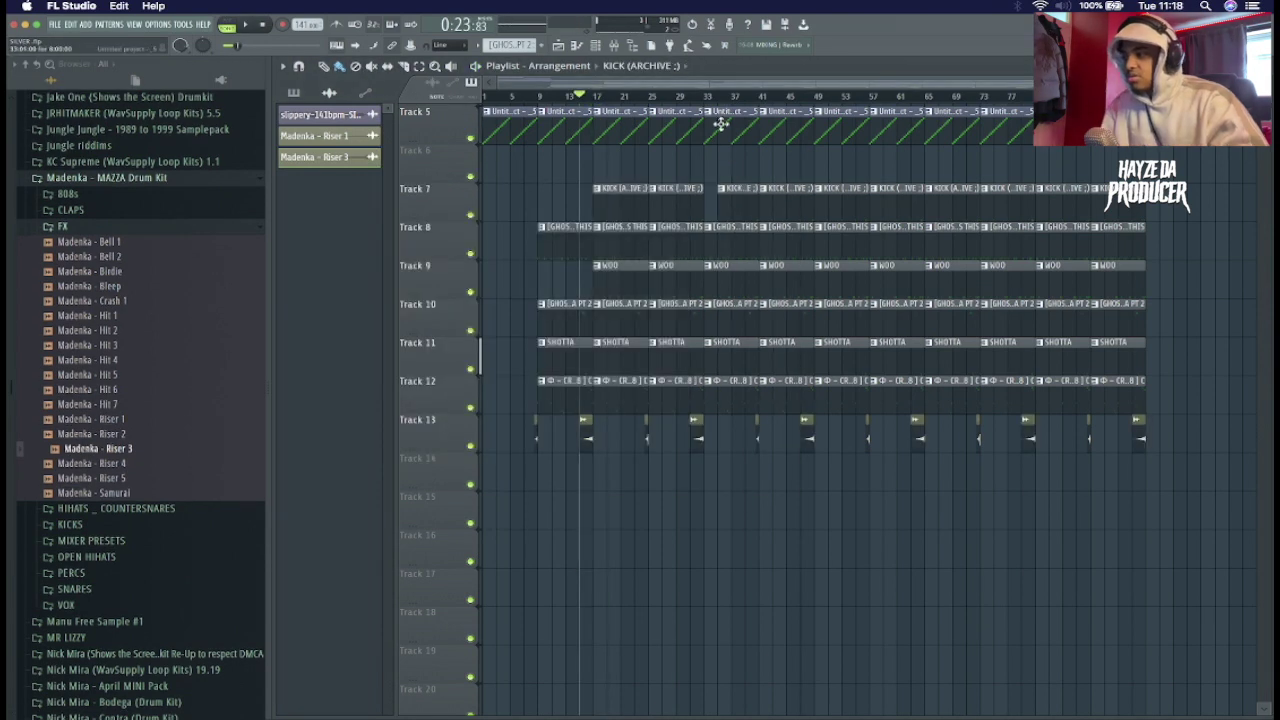
- Copy the bar 33 Untitled project - _5 clip from Track 5 down to Track 6 and make the copy unique
{"action": "left_click_drag", "start_coordinate": [720, 123], "coordinate": [712, 162]}
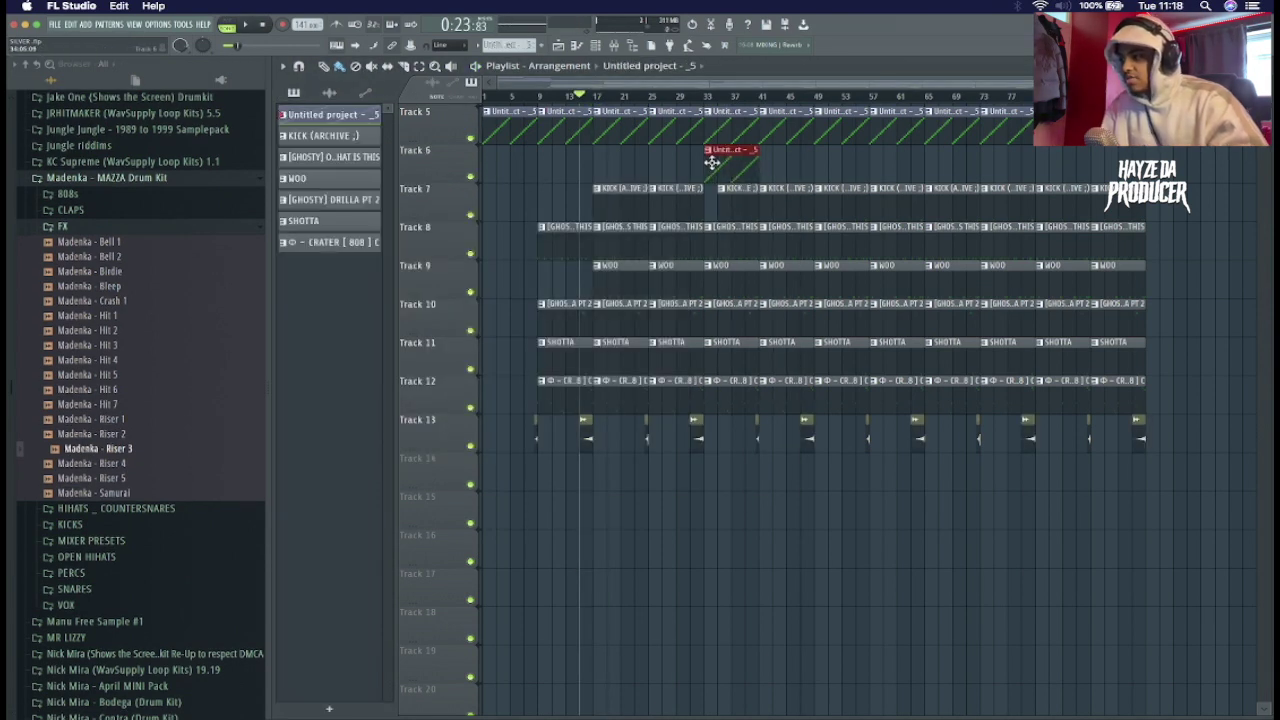
{"action": "left_click", "coordinate": [708, 150]}
{"action": "left_click", "coordinate": [735, 218]}
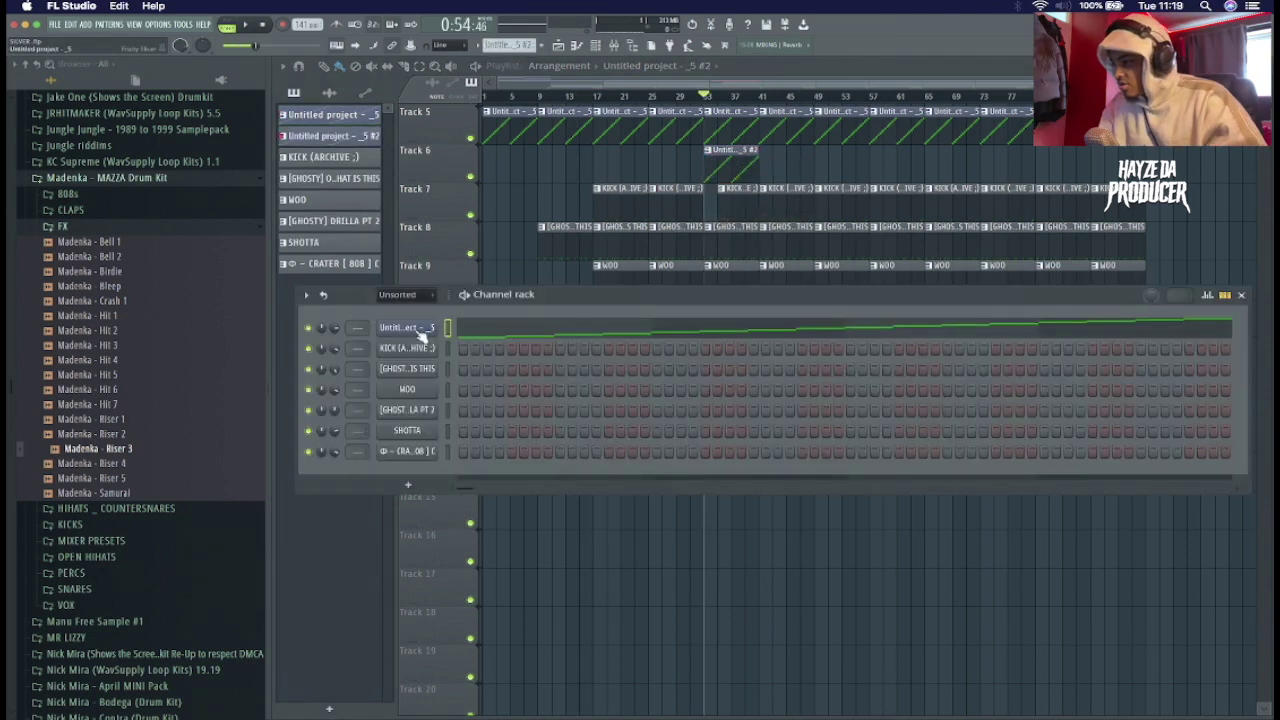
- Clone the Untitled project - _5 slicer channel and move the new pattern's notes from the original channel to the clone
{"action": "right_click", "coordinate": [440, 328]}
{"action": "left_click", "coordinate": [458, 410]}
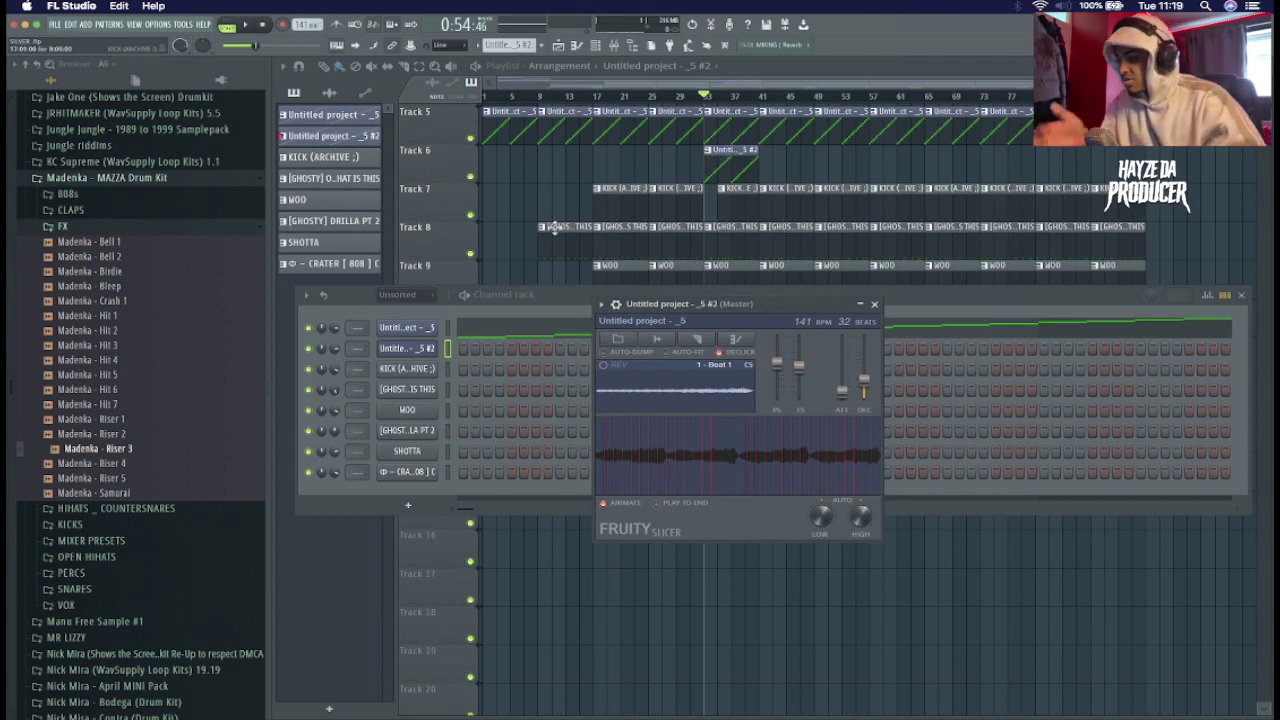
{"action": "left_click", "coordinate": [447, 329]}
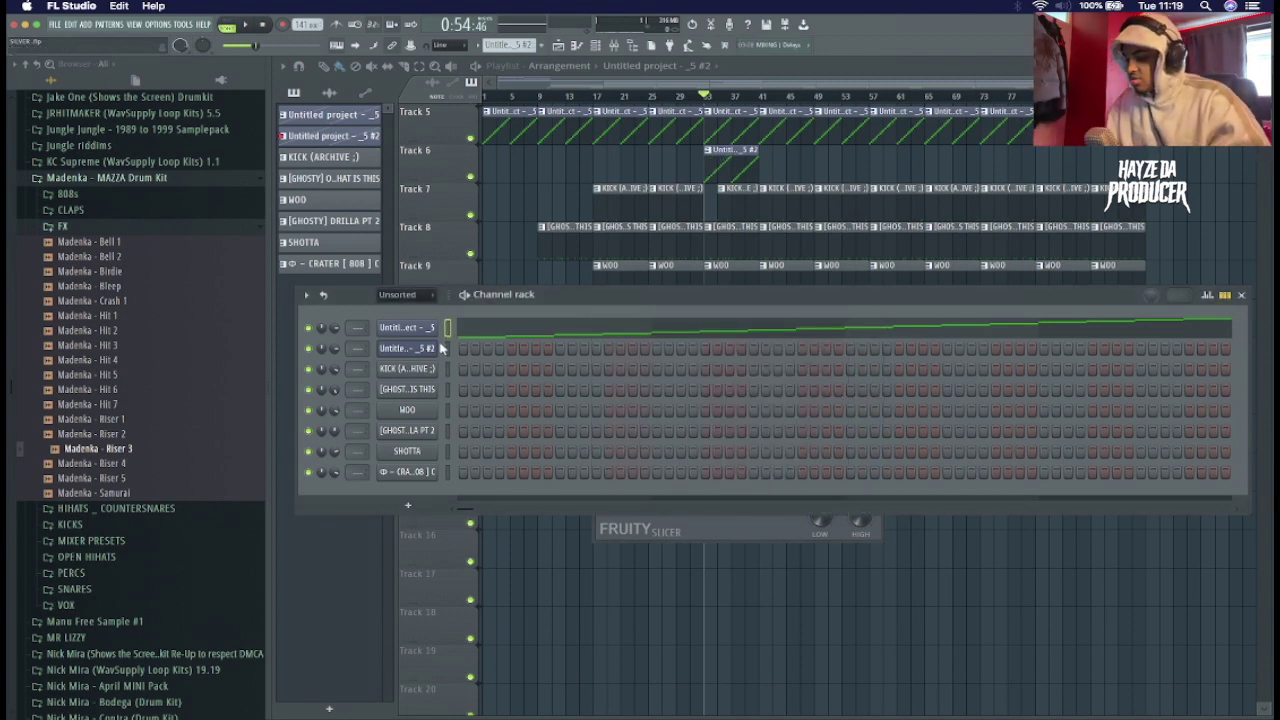
{"action": "left_click", "coordinate": [446, 348]}
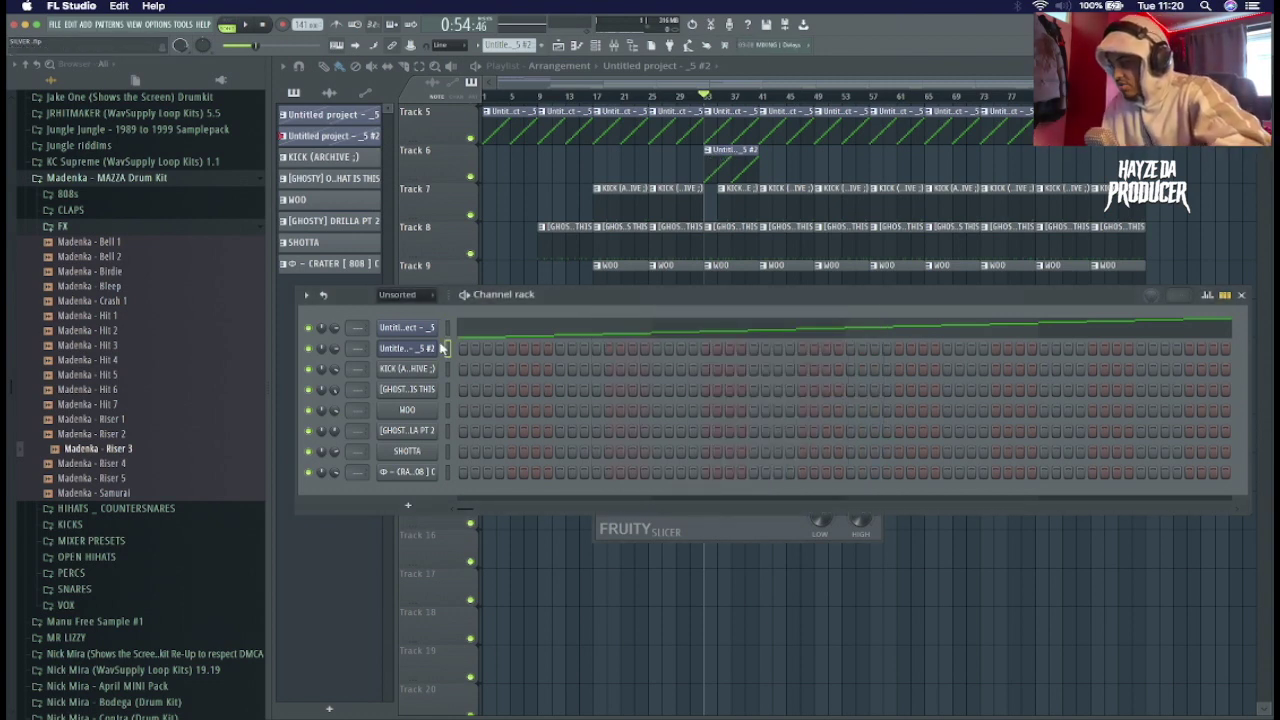
{"action": "key", "text": "super+v"}
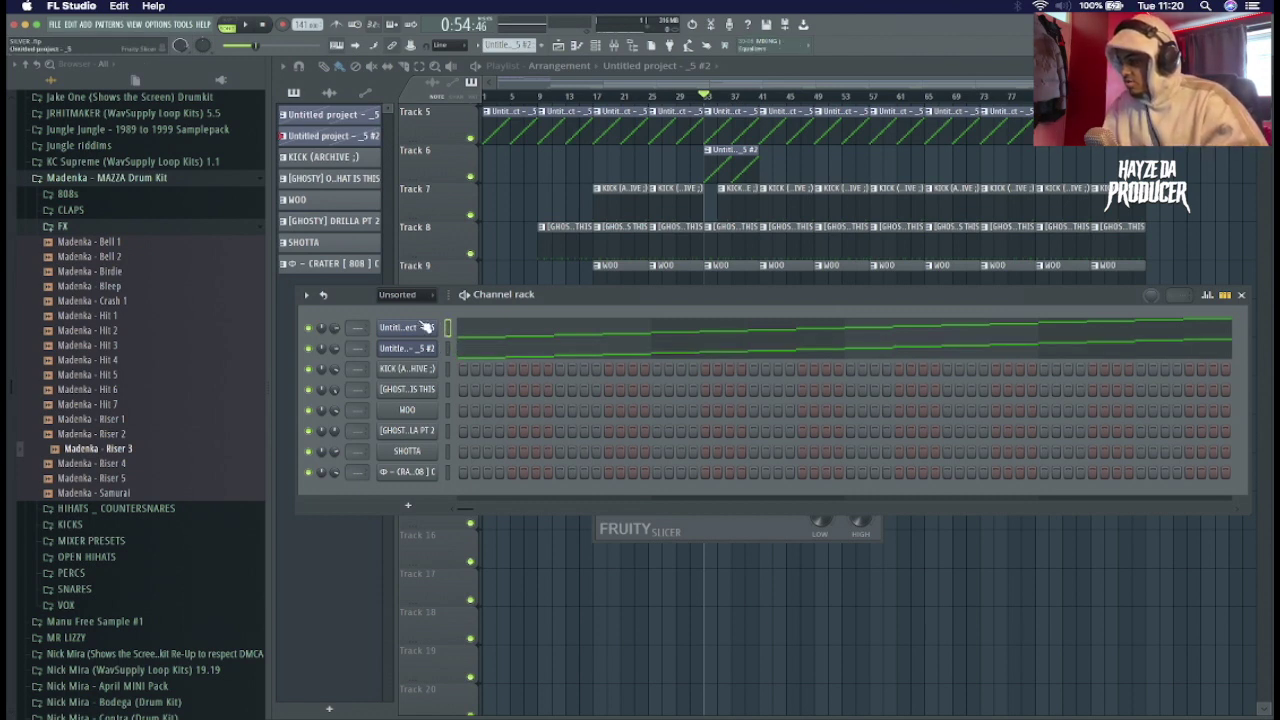
{"action": "key", "text": "super+x"}
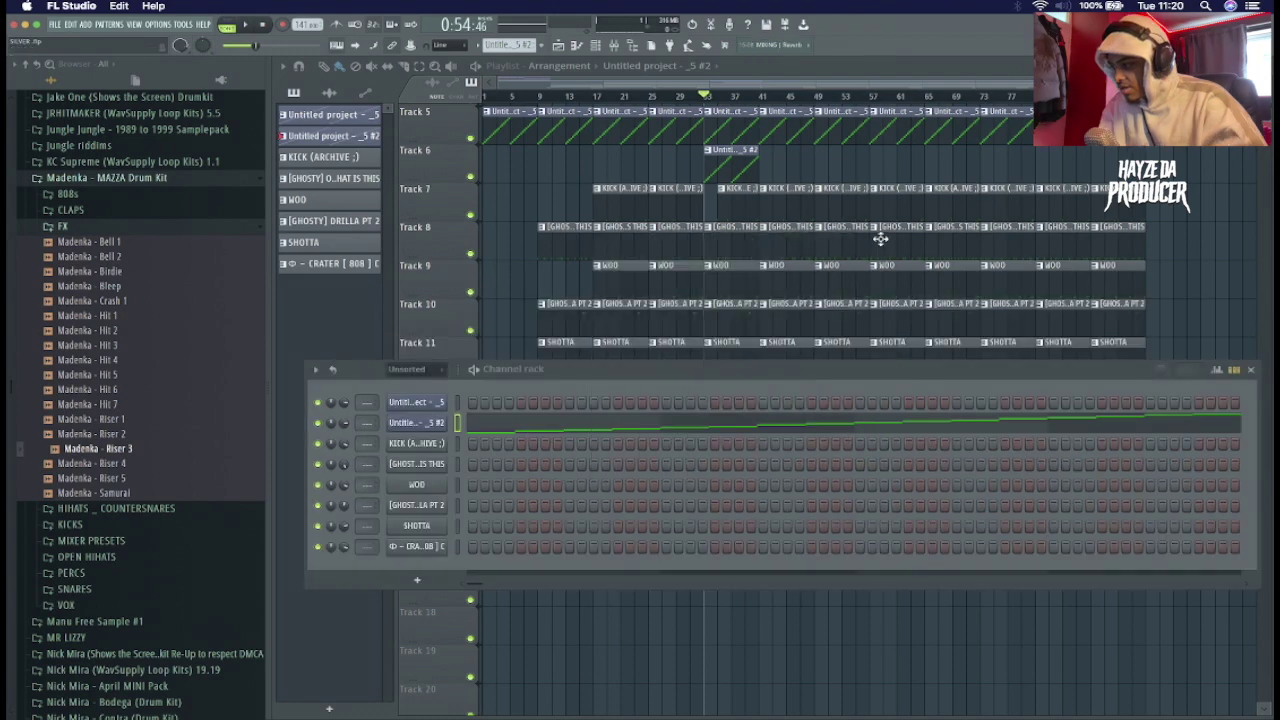
- Set the root note of the cloned Untitled project - _5 #2 slicer channel to C4
{"action": "left_click", "coordinate": [425, 428]}
{"action": "left_click", "coordinate": [367, 424]}
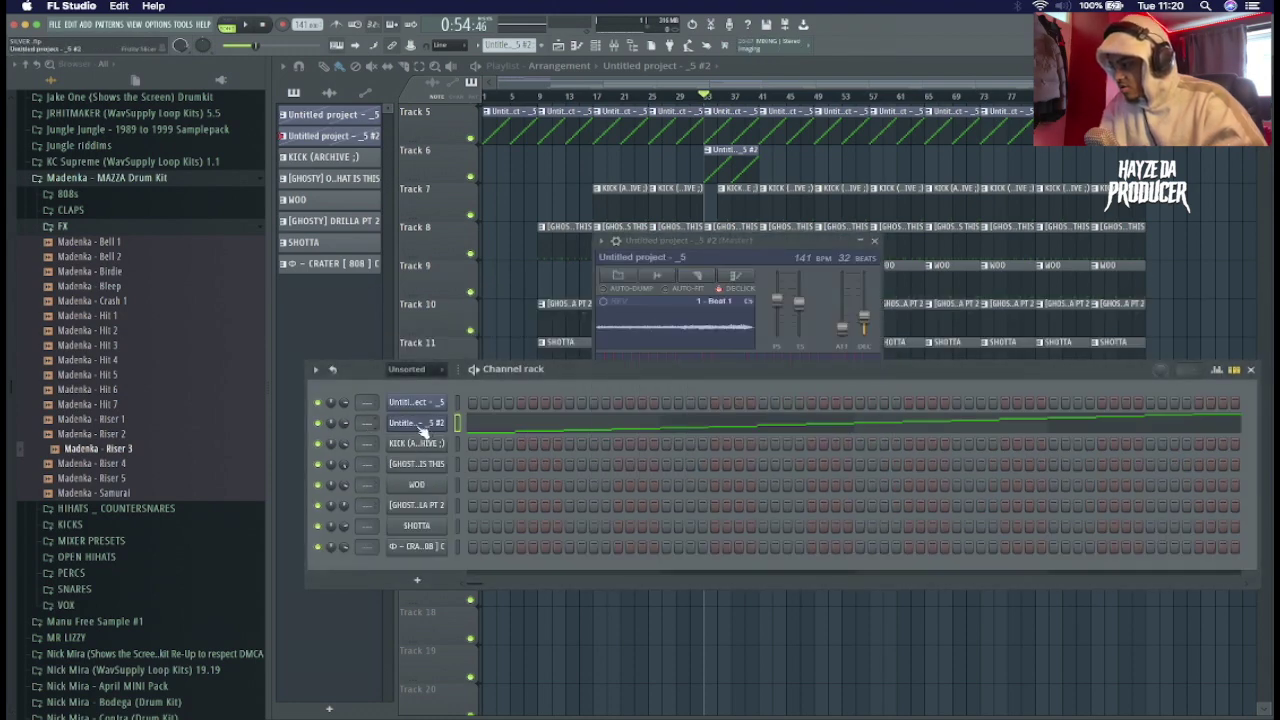
{"action": "left_click", "coordinate": [421, 429]}
{"action": "left_click", "coordinate": [423, 430]}
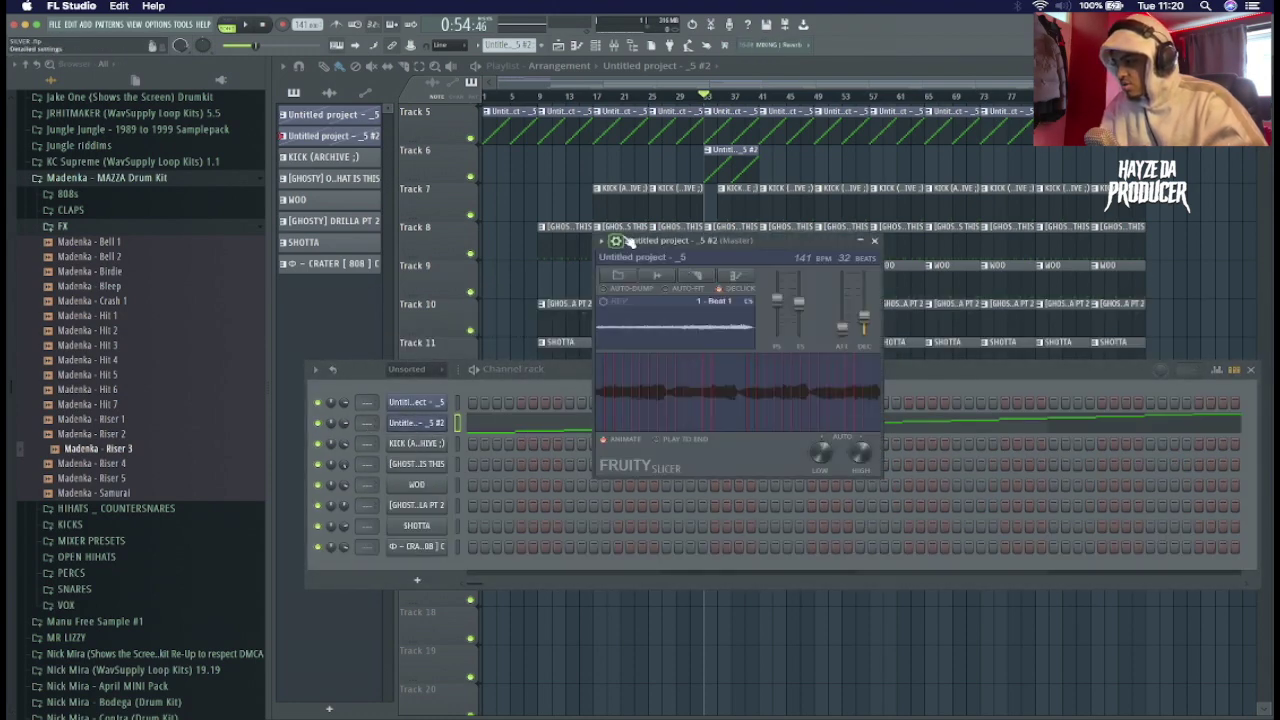
{"action": "left_click", "coordinate": [622, 241]}
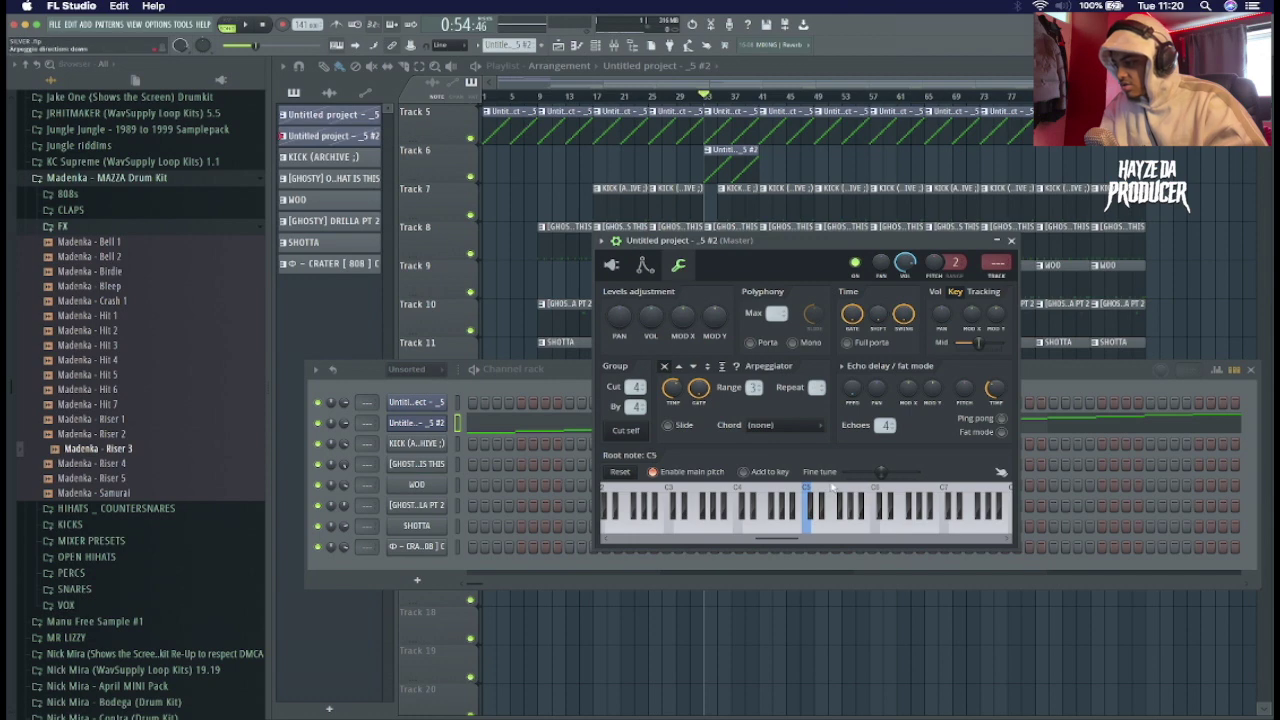
{"action": "left_click", "coordinate": [1013, 239]}
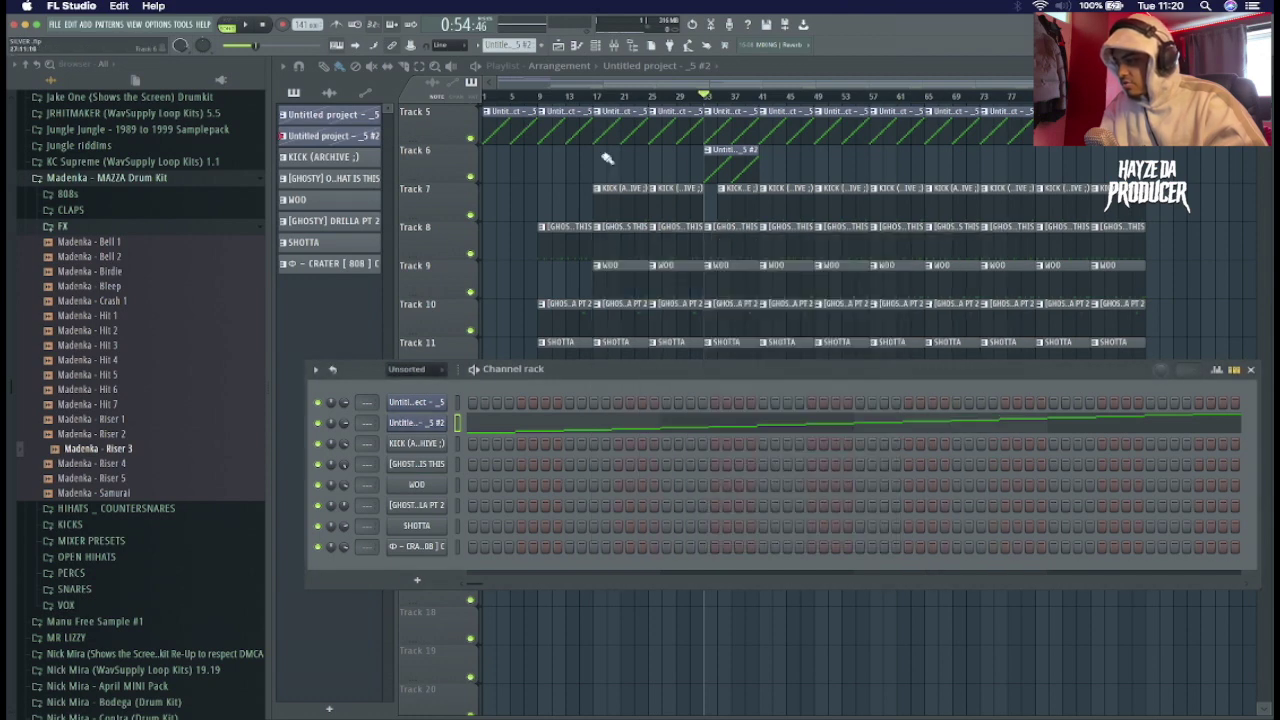
- Solo Track 6 and raise the time stretch of the Untitled project - _5 #2 slicer while auditioning it
{"action": "left_click", "coordinate": [471, 177], "text": "ctrl"}
{"action": "key", "text": "space"}
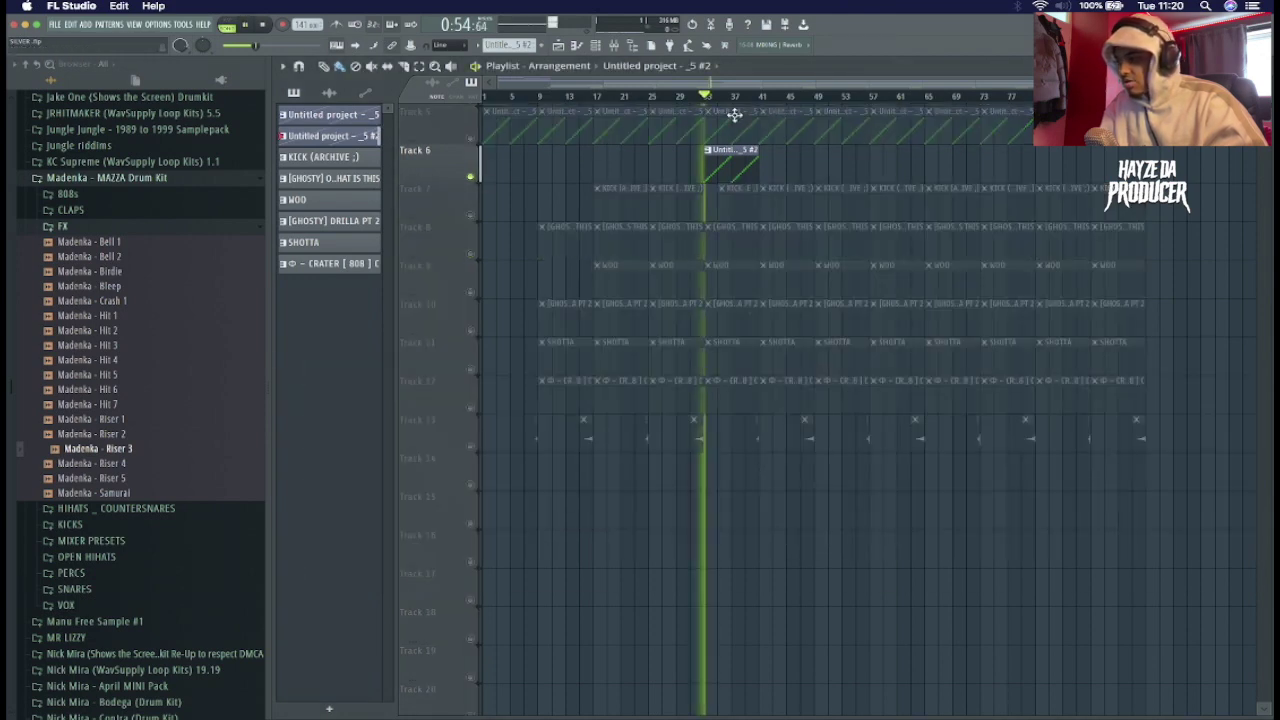
{"action": "left_click", "coordinate": [597, 46]}
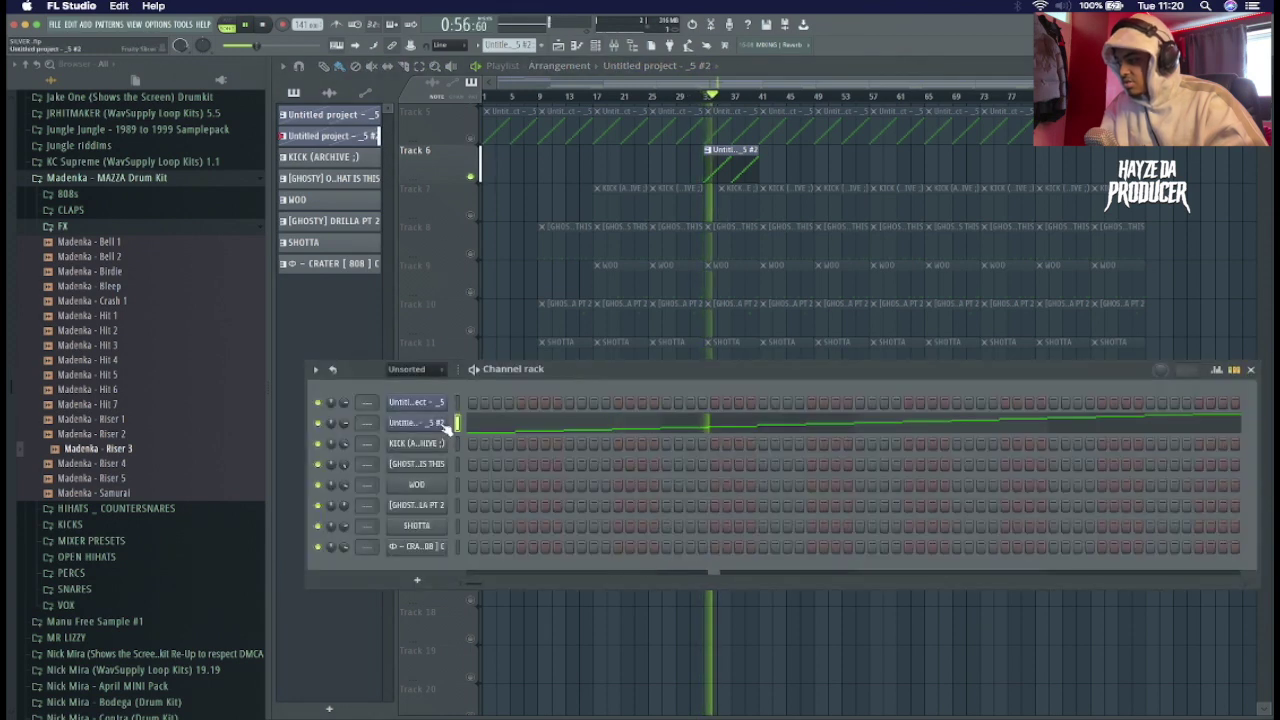
{"action": "left_click", "coordinate": [440, 426]}
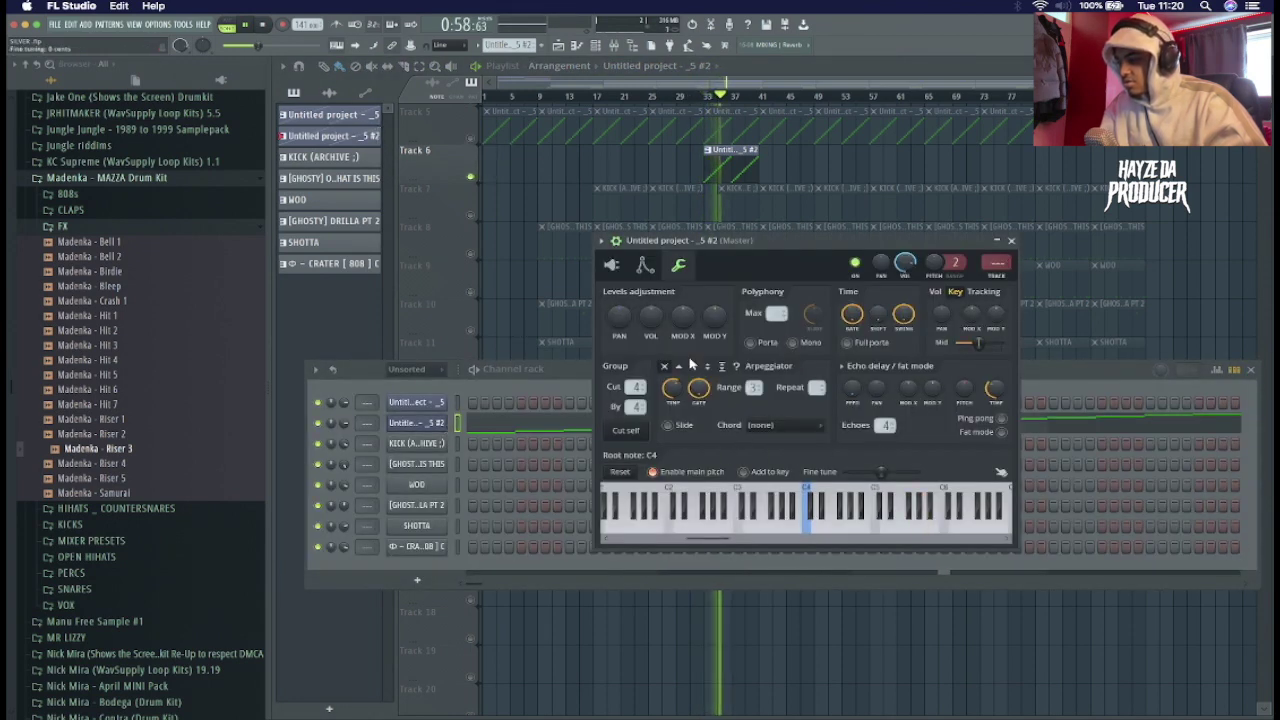
{"action": "left_click", "coordinate": [612, 265]}
{"action": "left_click", "coordinate": [803, 345]}
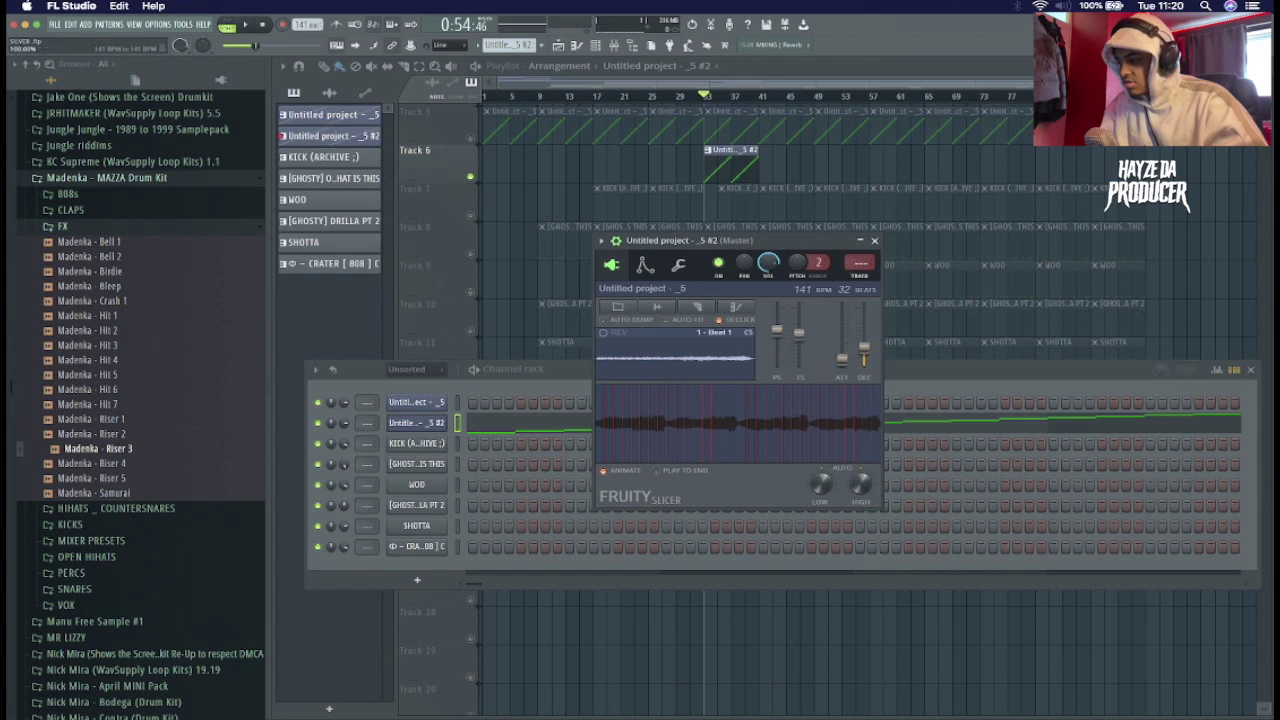
{"action": "key", "text": "space"}
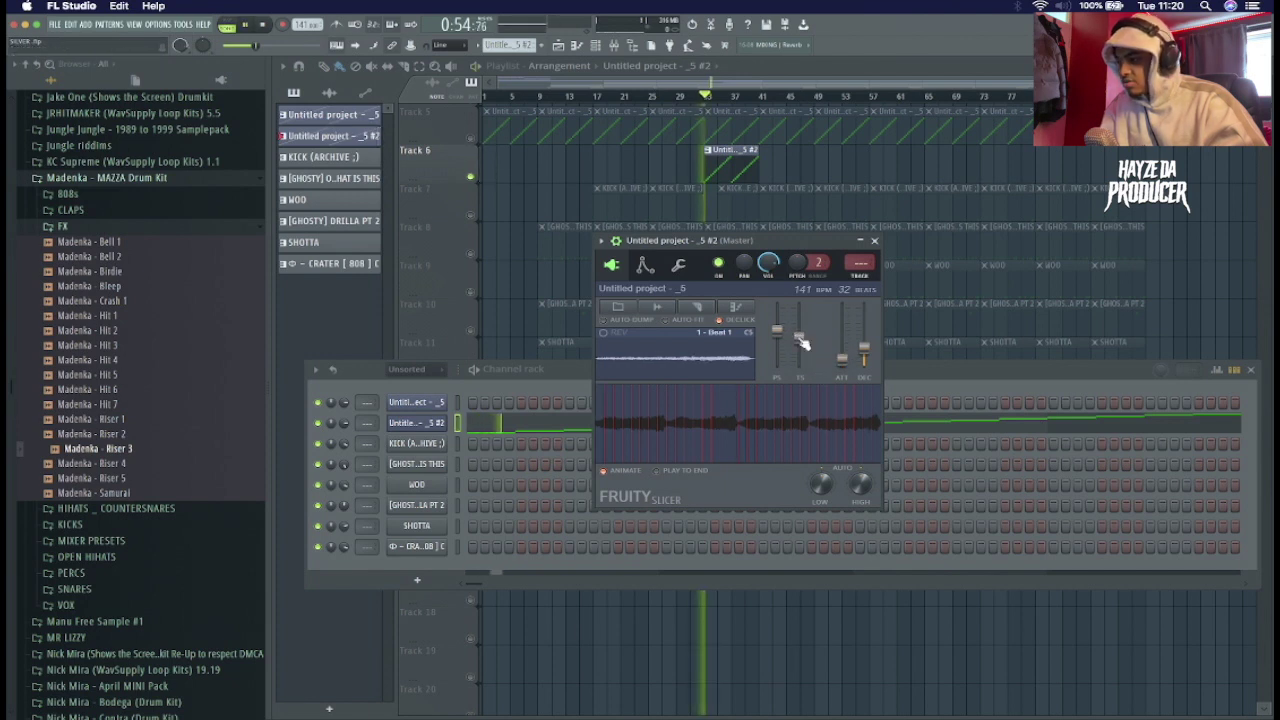
{"action": "left_click_drag", "start_coordinate": [797, 337], "coordinate": [799, 320]}
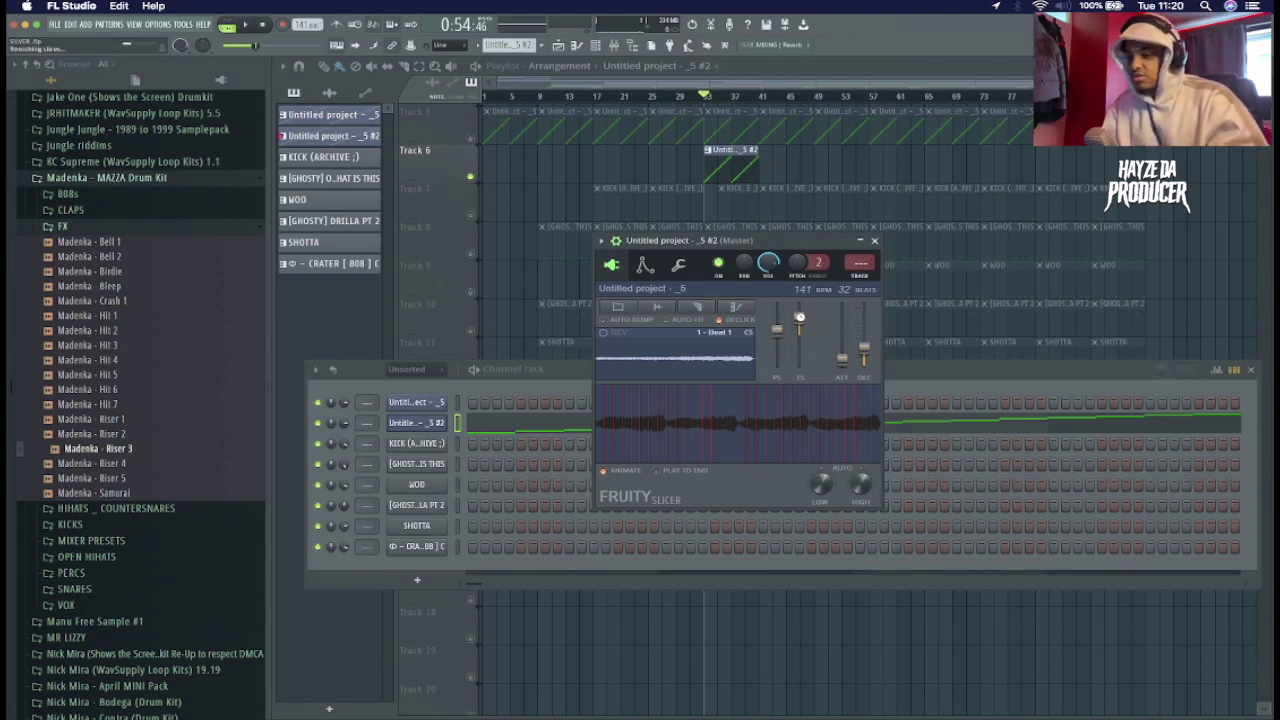
{"action": "key", "text": "space"}
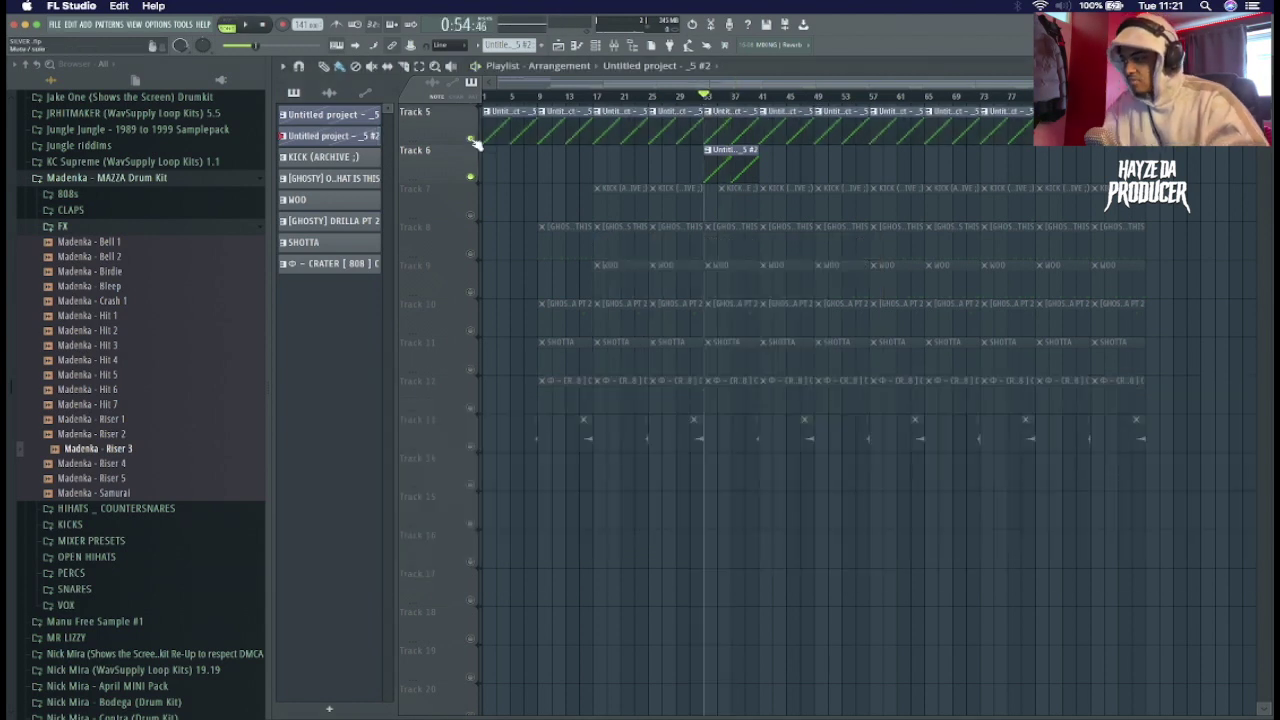
- Play Tracks 5 and 6 together and add a second Untitled project - _5 #2 clip on Track 6 at bar 41
{"action": "key", "text": "space"}
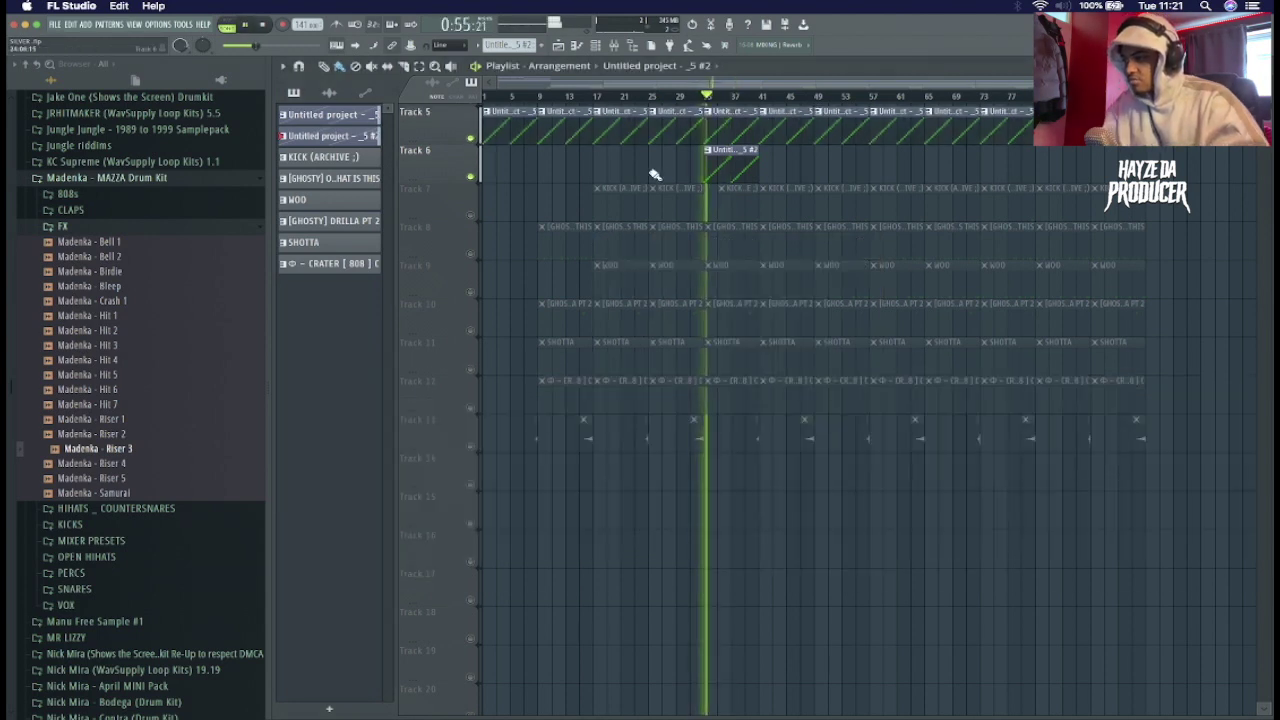
{"action": "left_click", "coordinate": [770, 168]}
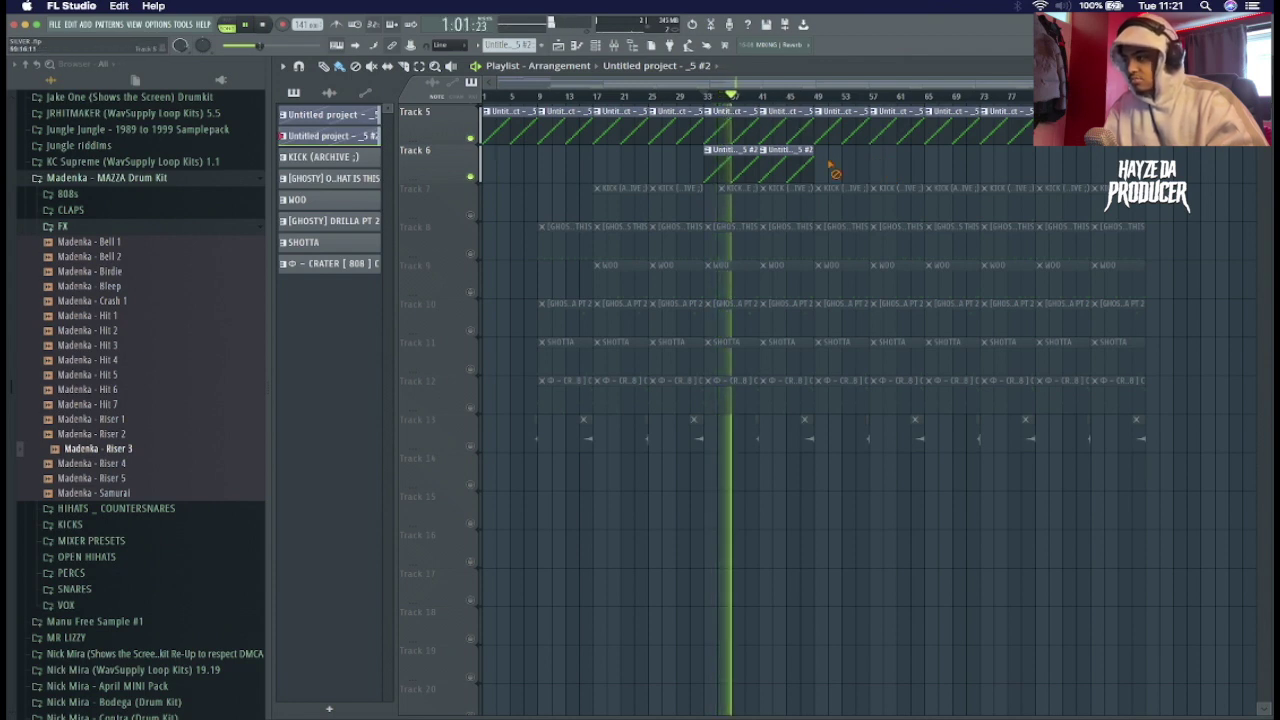
{"action": "key", "text": "space"}
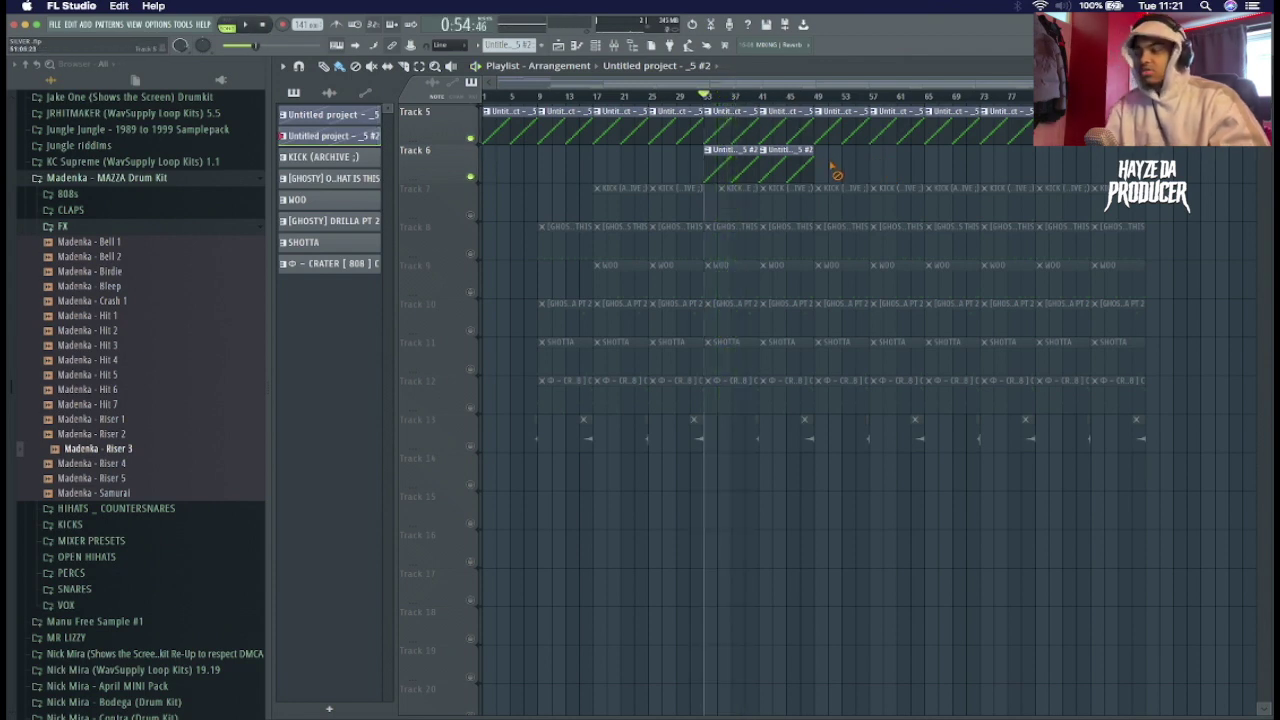
- Unmute all the other playlist tracks and play the full arrangement from just before bar 33
{"action": "right_click", "coordinate": [470, 177]}
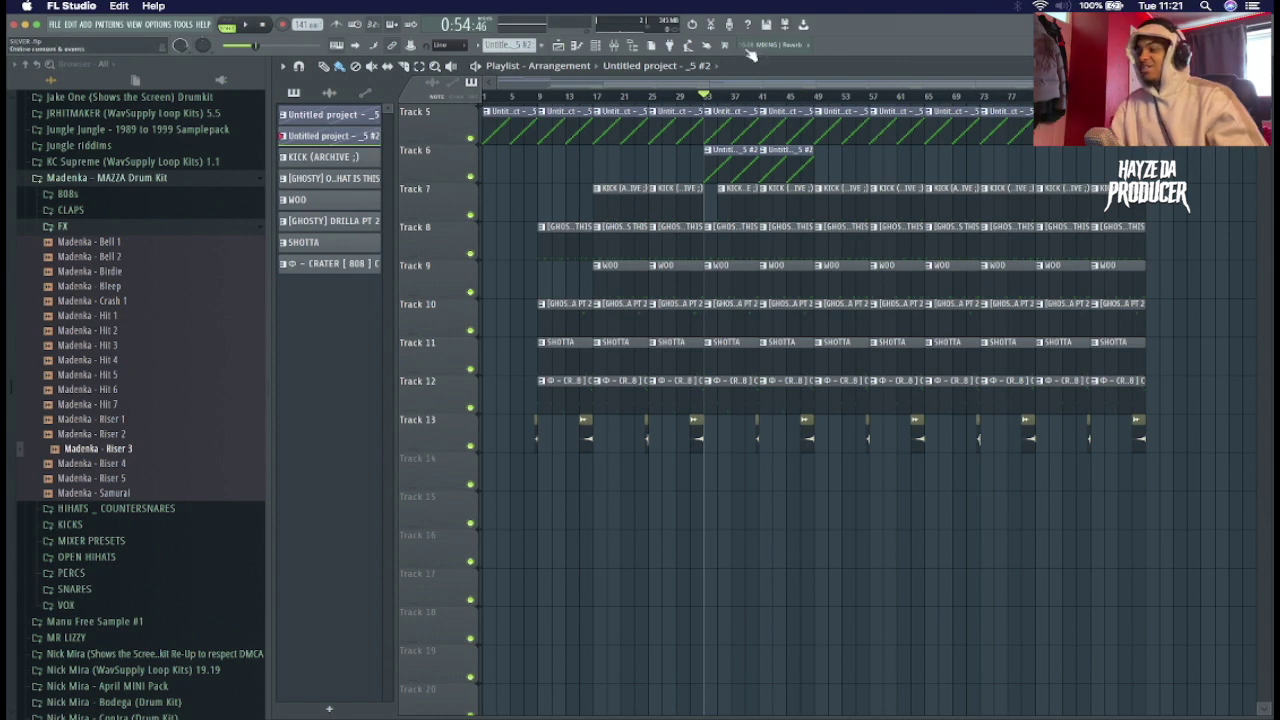
{"action": "left_click", "coordinate": [690, 97]}
{"action": "key", "text": "space"}
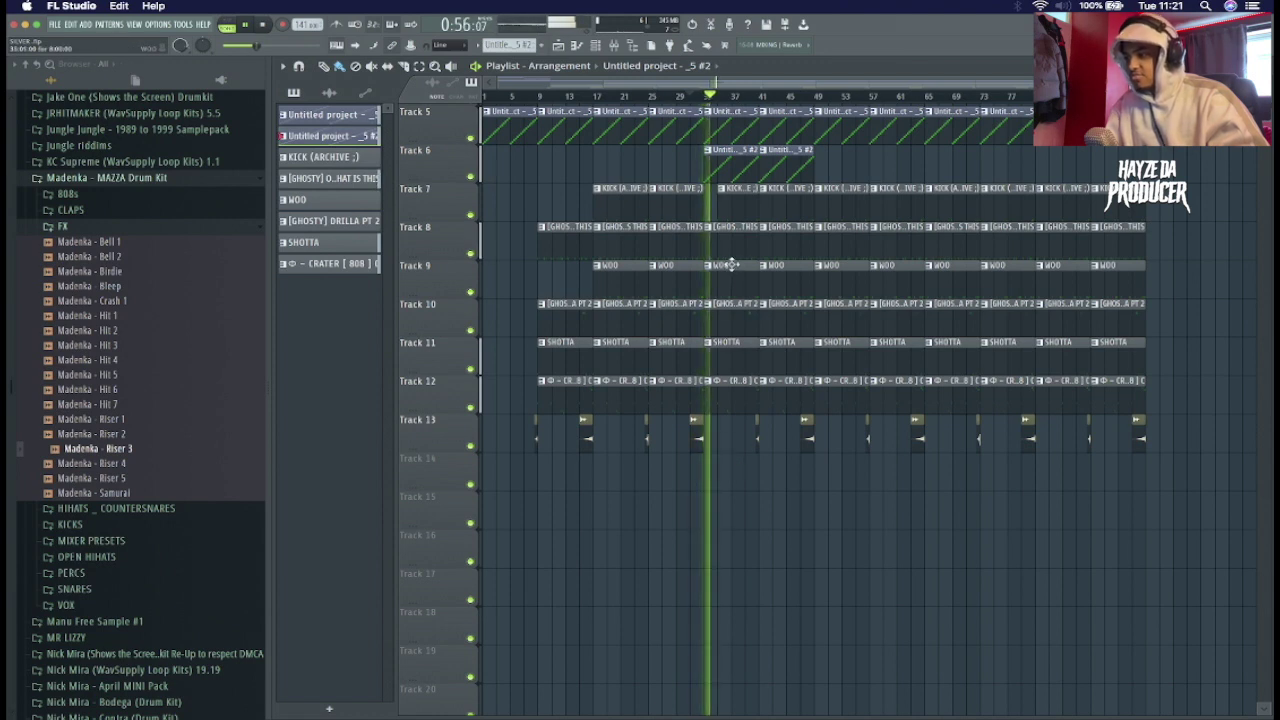
- Make the CRATER [ 808 ] clip at bar 33 on Track 12 unique and open the new pattern's piano roll
{"action": "left_click", "coordinate": [708, 381]}
{"action": "left_click", "coordinate": [727, 453]}
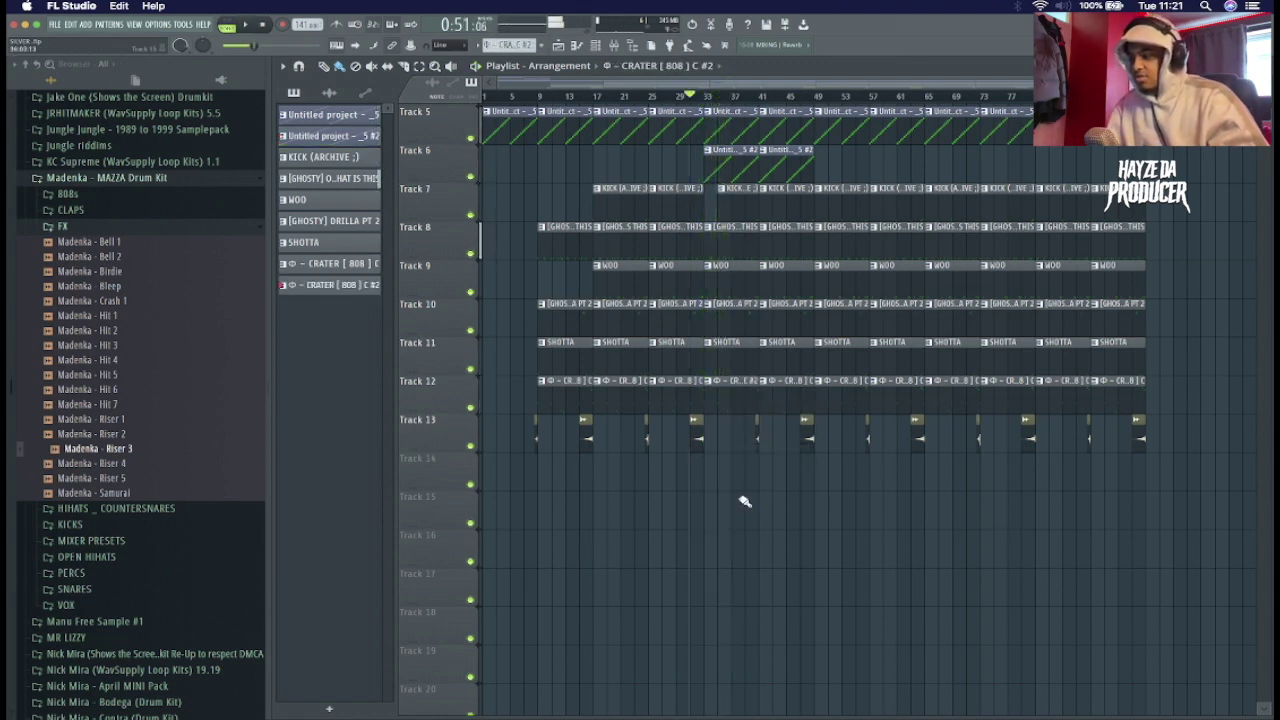
{"action": "double_click", "coordinate": [724, 390]}
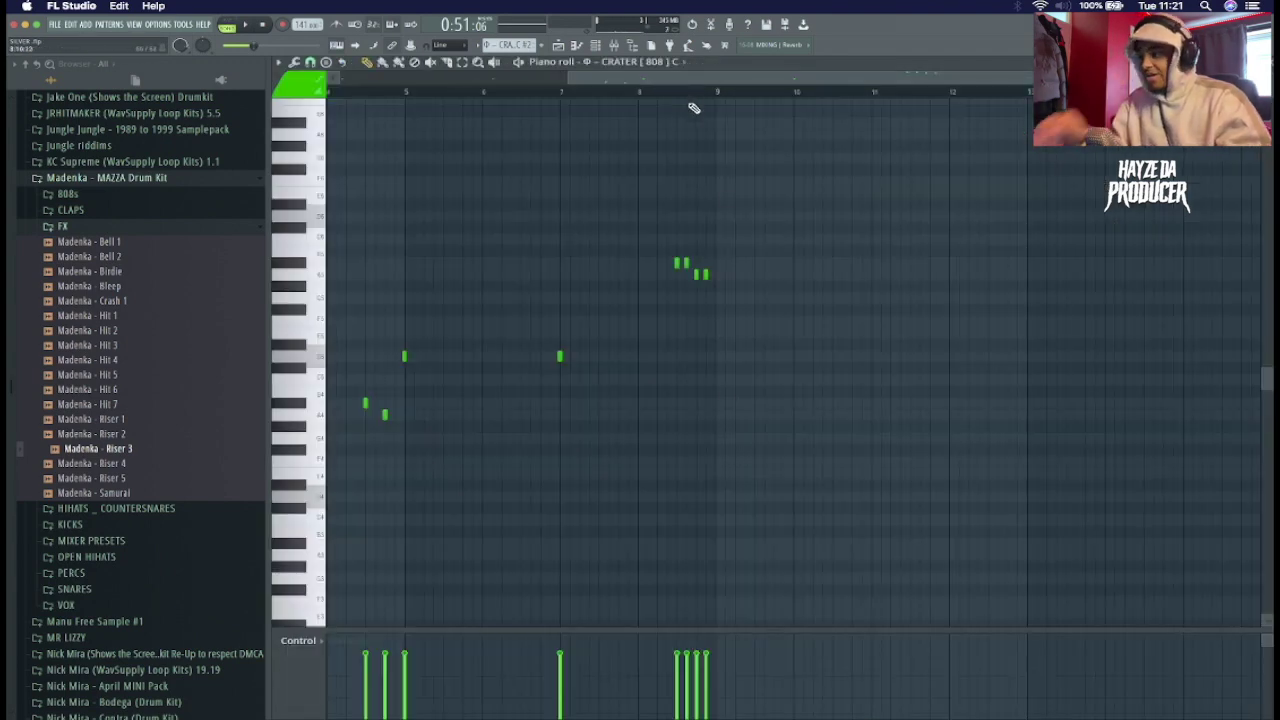
{"action": "scroll", "coordinate": [697, 105], "scroll_direction": "left", "scroll_amount": 5}
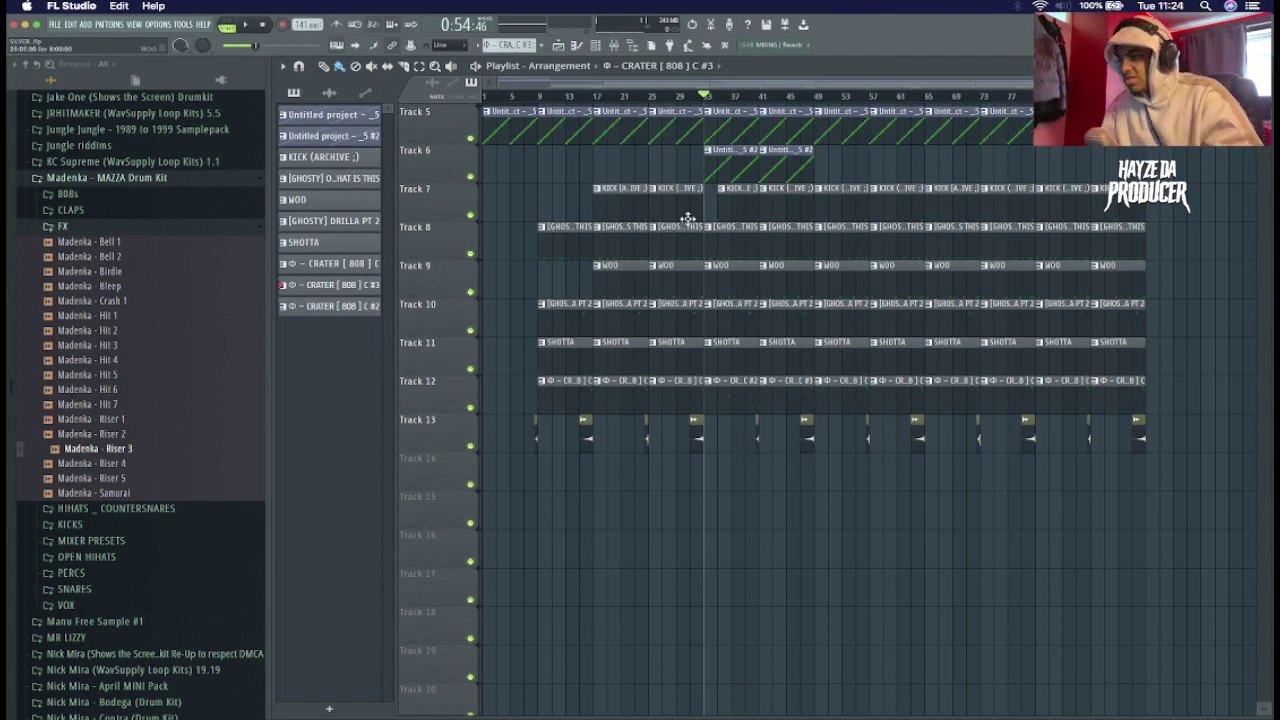
{"action": "scroll", "coordinate": [725, 97], "scroll_direction": "up", "scroll_amount": 4}
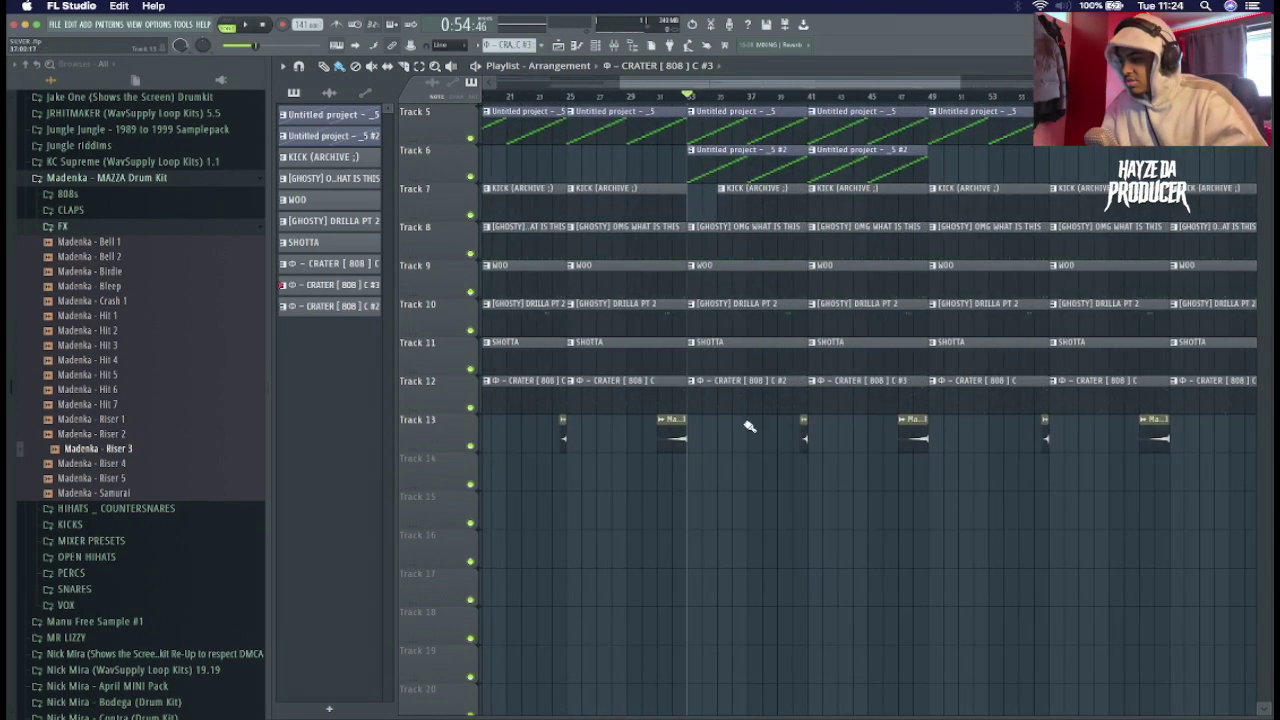
- Open the CRATER [ 808 ] C #2 pattern from bar 33 and play it in the piano roll to check its notes
{"action": "double_click", "coordinate": [748, 420]}
{"action": "scroll", "coordinate": [650, 79], "scroll_direction": "up", "scroll_amount": 3}
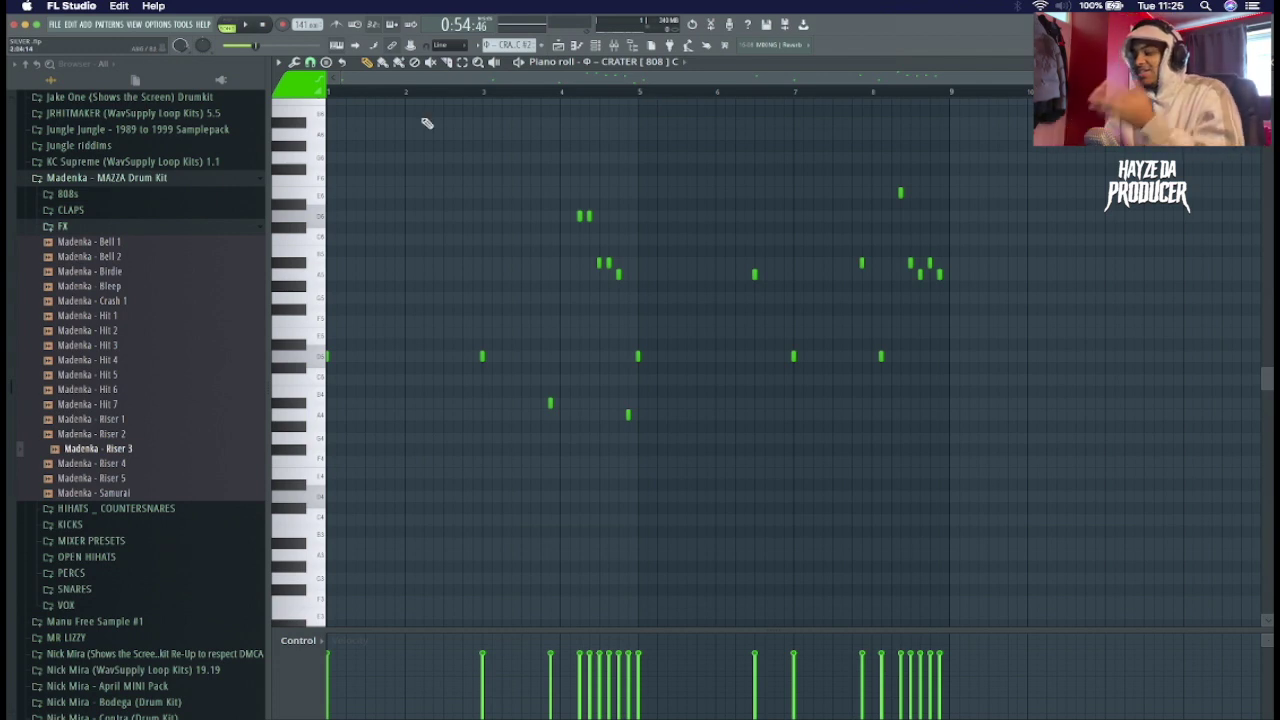
{"action": "key", "text": "space"}
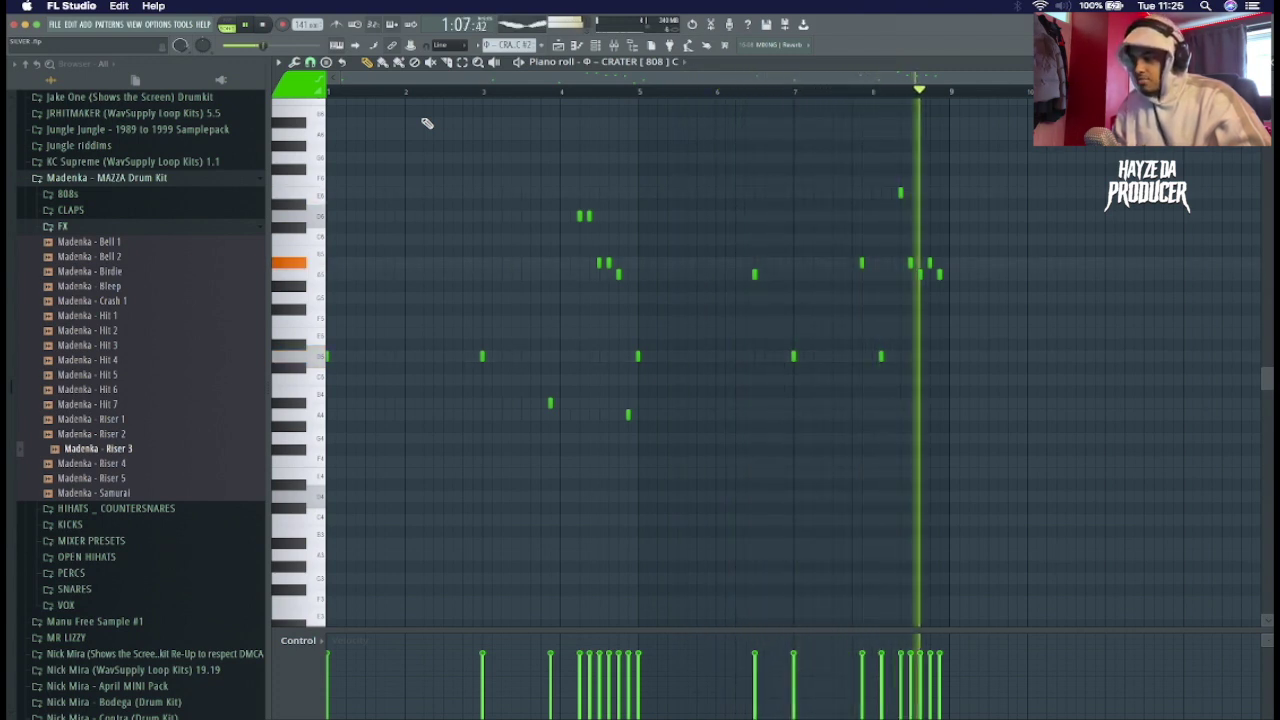
{"action": "key", "text": "space"}
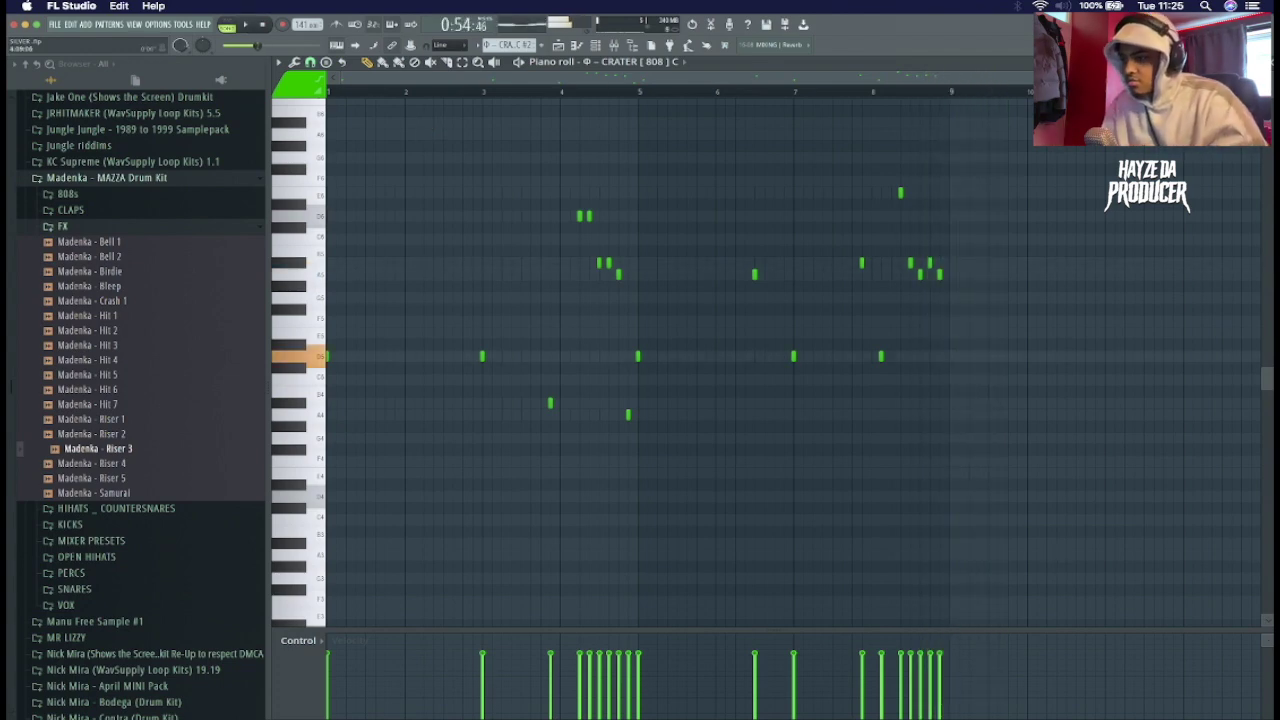
{"action": "left_click", "coordinate": [1263, 62]}
{"action": "right_click", "coordinate": [988, 655]}
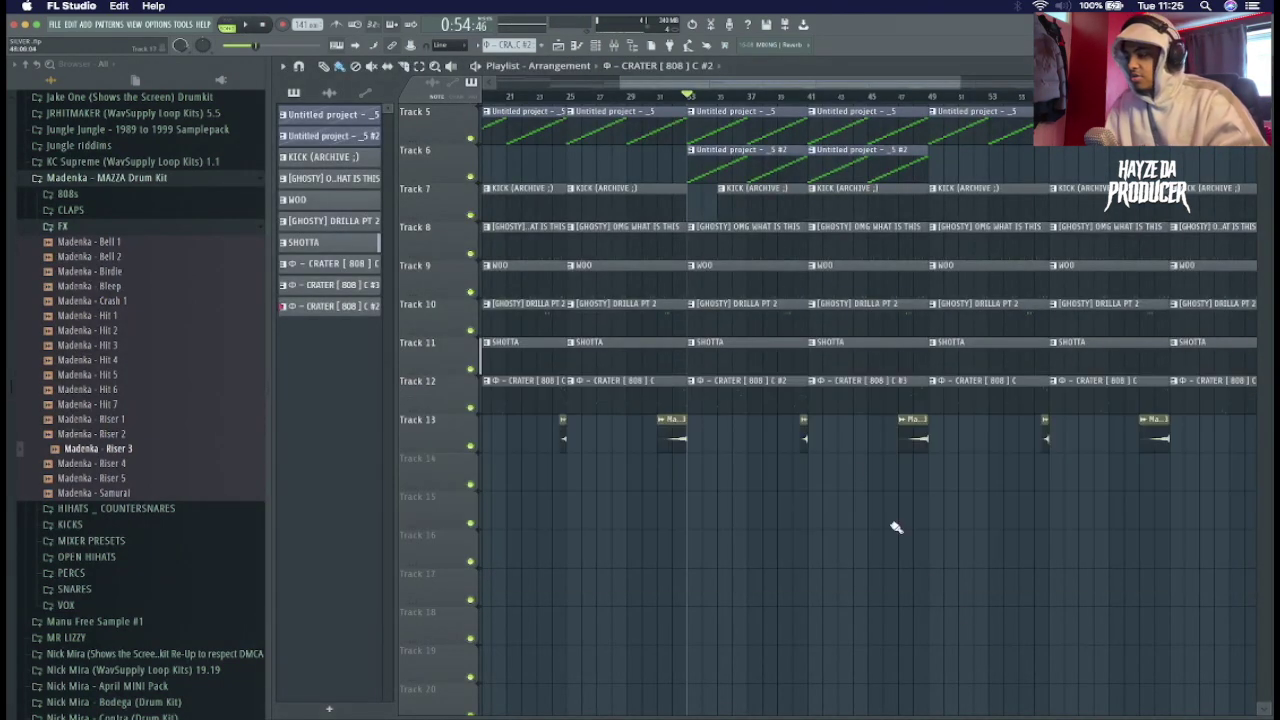
- Play from bar 41 with the CRATER [ 808 ] C #3 pattern open in the piano roll, and return to the playlist
{"action": "left_click", "coordinate": [847, 404]}
{"action": "left_click", "coordinate": [810, 95]}
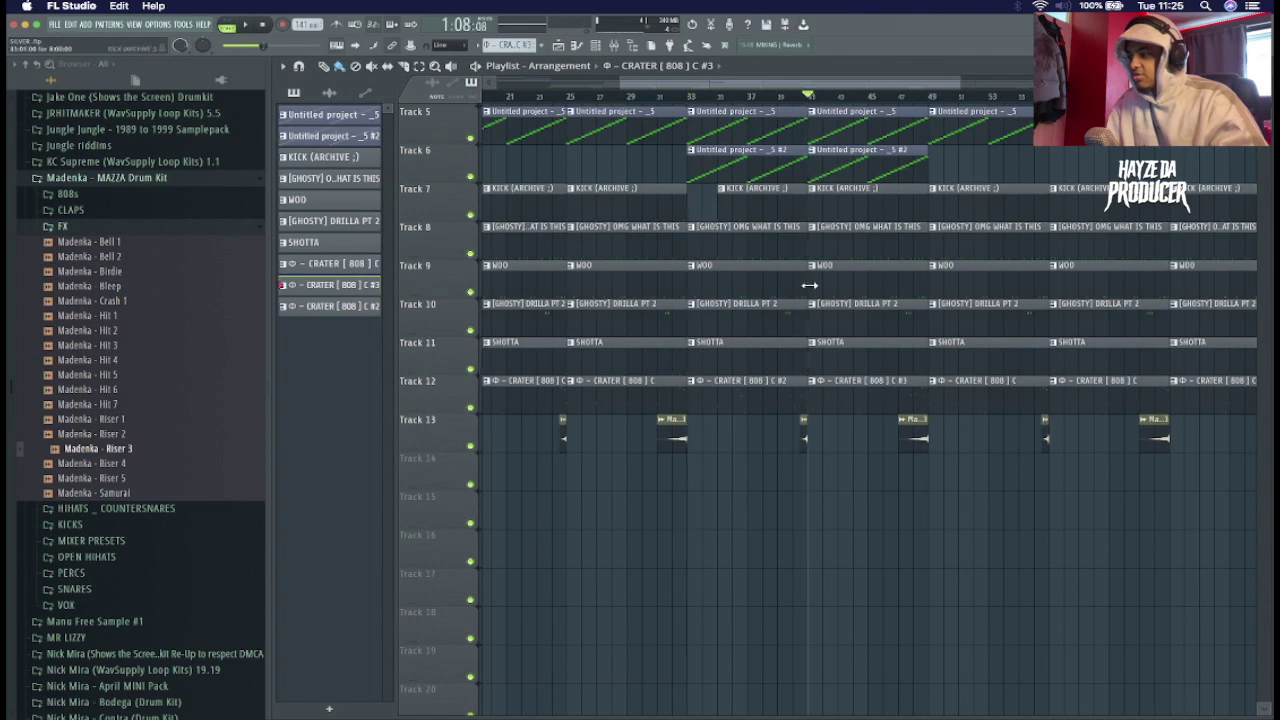
{"action": "double_click", "coordinate": [831, 399]}
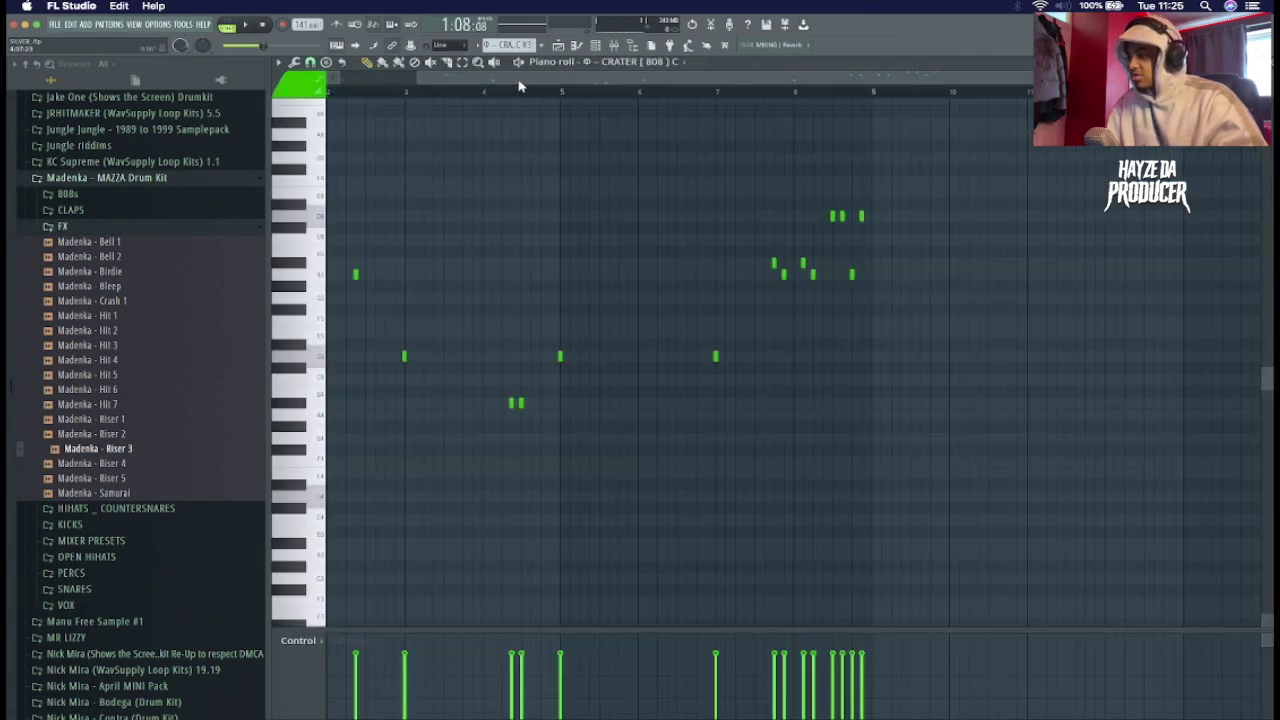
{"action": "key", "text": "space"}
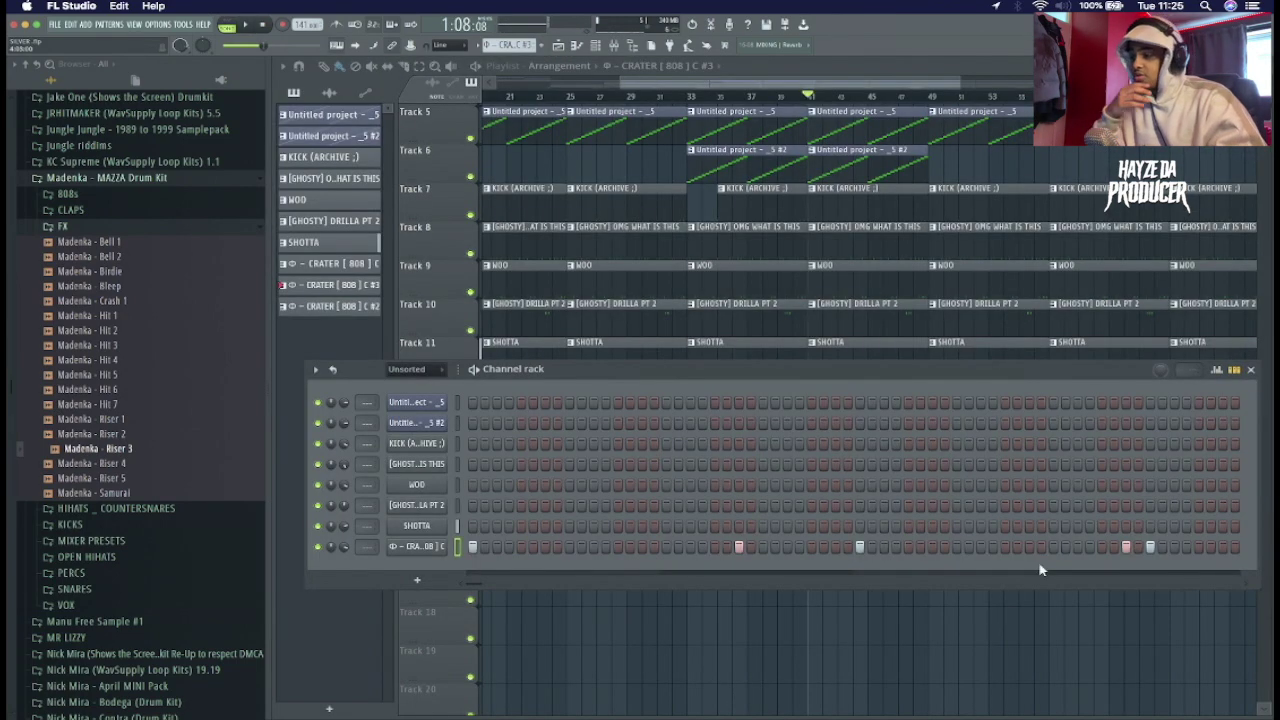
{"action": "key", "text": "F6"}
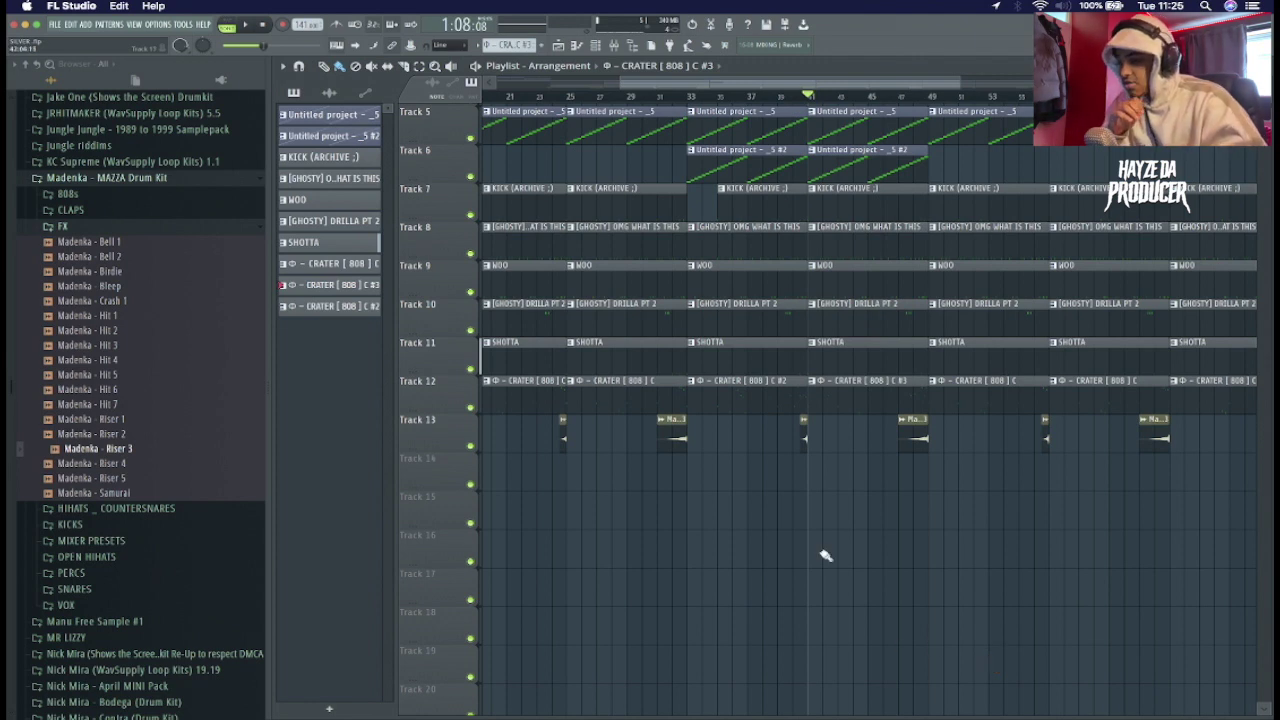
- Copy the CRATER [ 808 ] C #2 and C #3 clips on Track 12 into the gap starting at bar 65
{"action": "left_click_drag", "start_coordinate": [732, 377], "coordinate": [779, 450]}
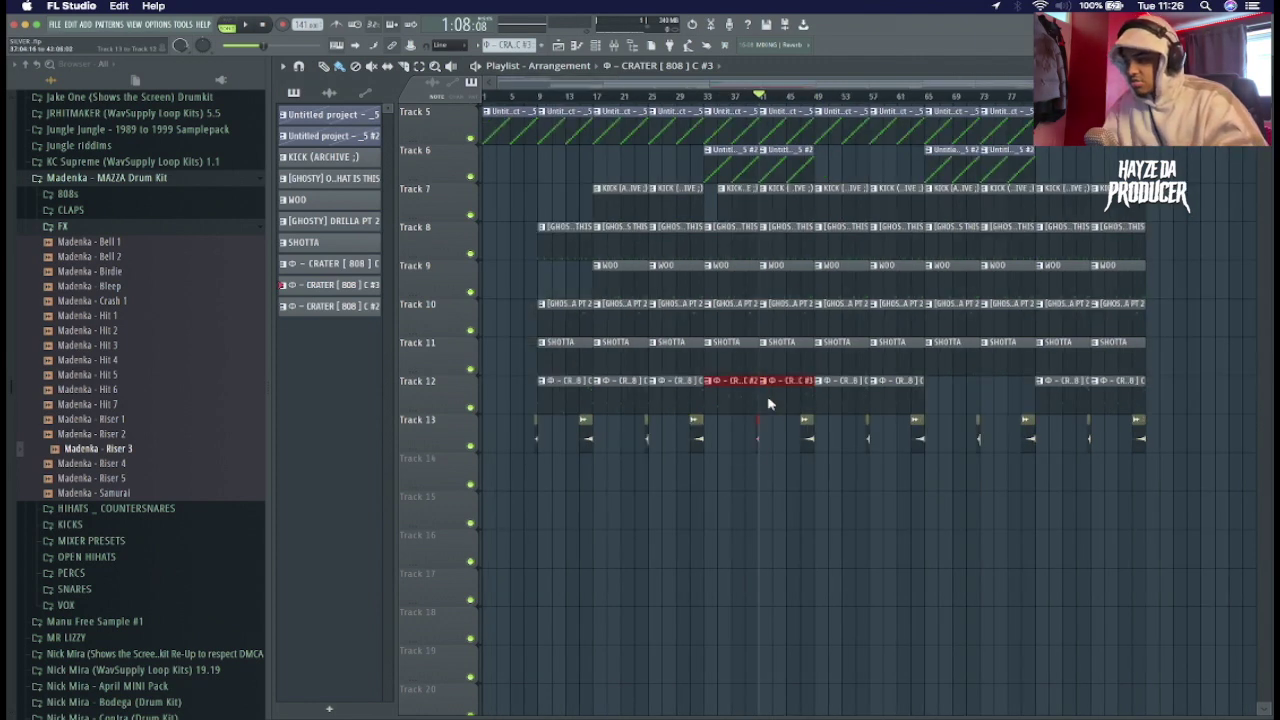
{"action": "left_click_drag", "start_coordinate": [742, 400], "coordinate": [964, 400]}
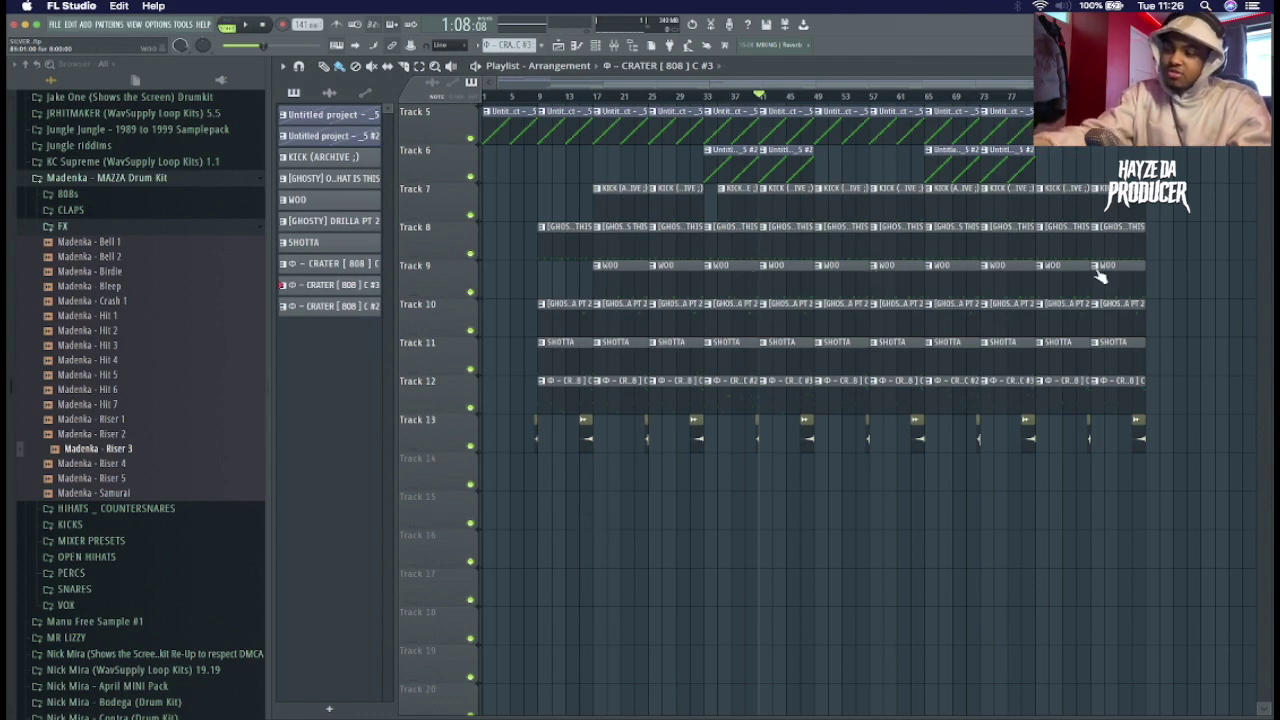
- Add one more Untitled project - _5 clip at the end of Track 5, at bar 97, as an outro
{"action": "scroll", "coordinate": [700, 155], "scroll_direction": "up", "scroll_amount": 4}
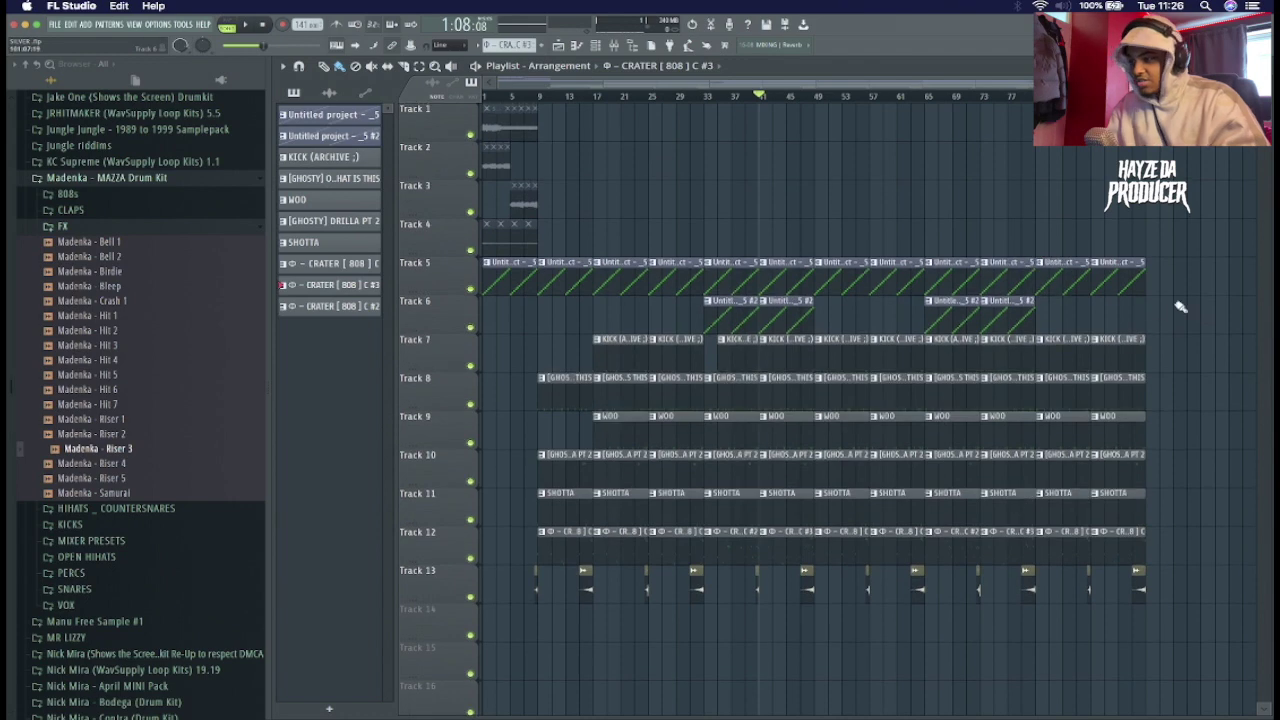
{"action": "left_click", "coordinate": [1127, 280]}
{"action": "left_click", "coordinate": [1160, 278]}
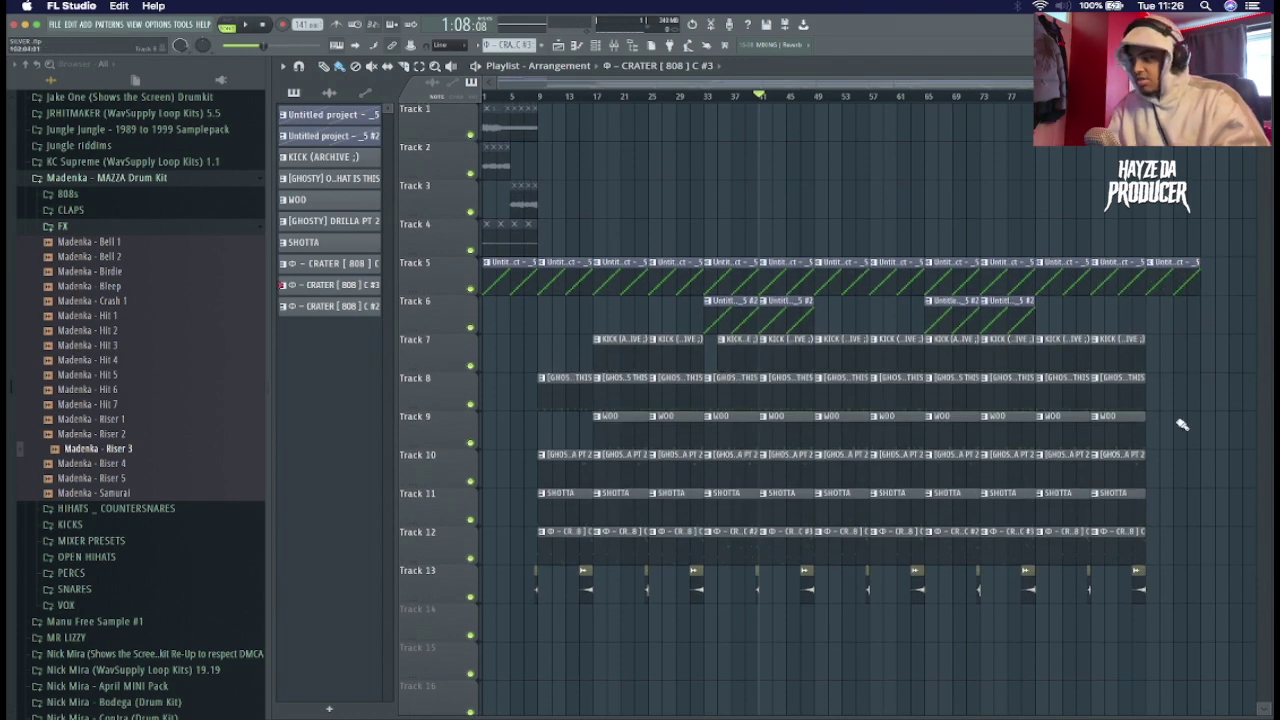
{"action": "scroll", "coordinate": [1208, 466], "scroll_direction": "down", "scroll_amount": 1, "text": "ctrl"}
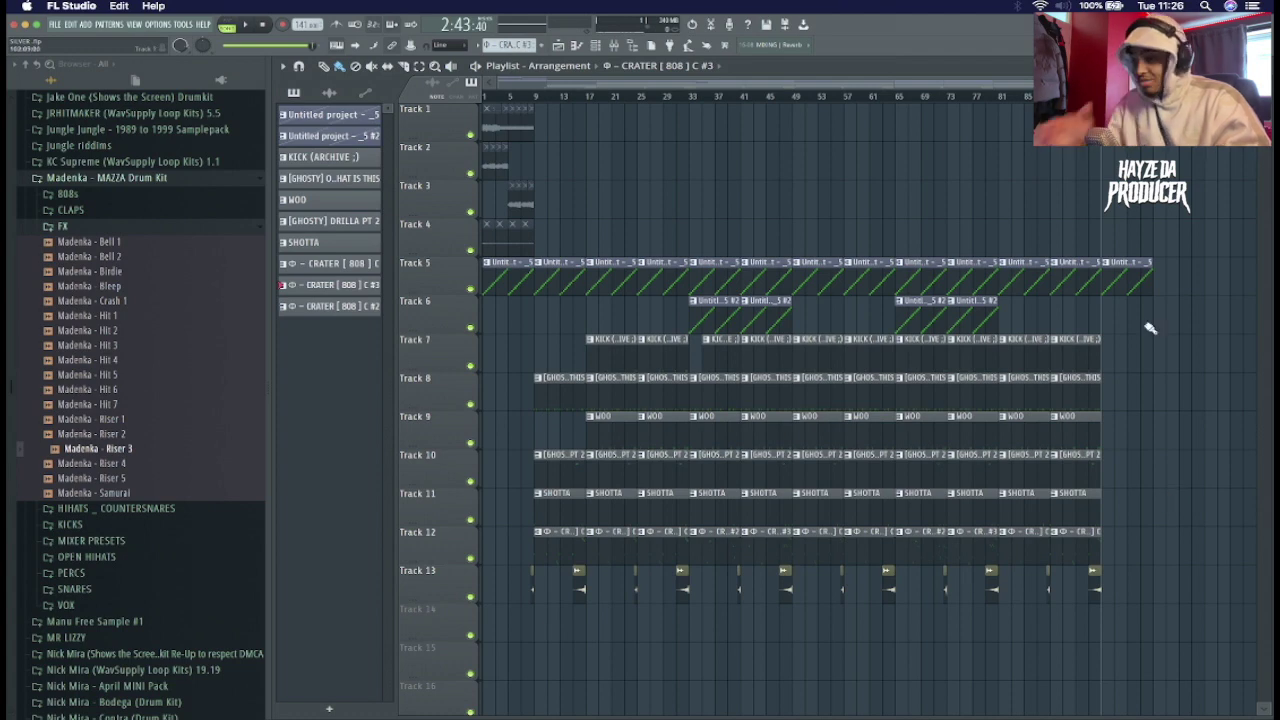
{"action": "scroll", "coordinate": [1086, 251], "scroll_direction": "down", "scroll_amount": 5}
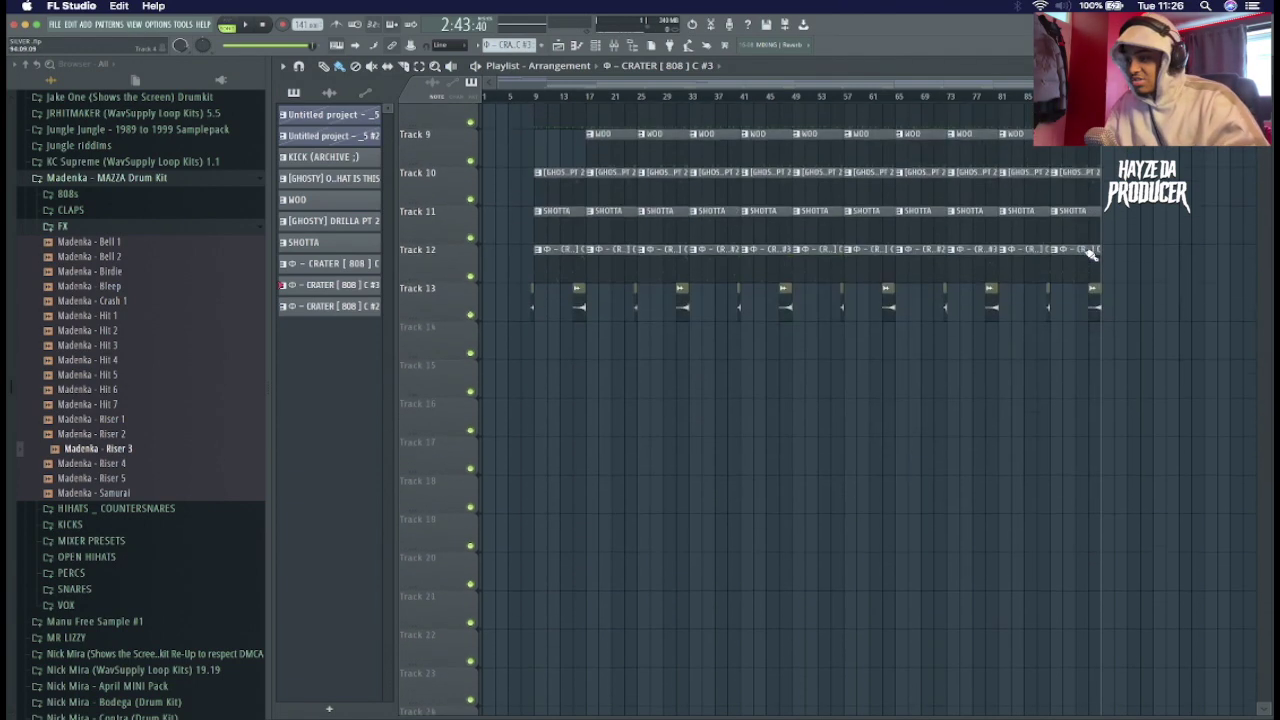
{"action": "scroll", "coordinate": [1086, 251], "scroll_direction": "up", "scroll_amount": 5}
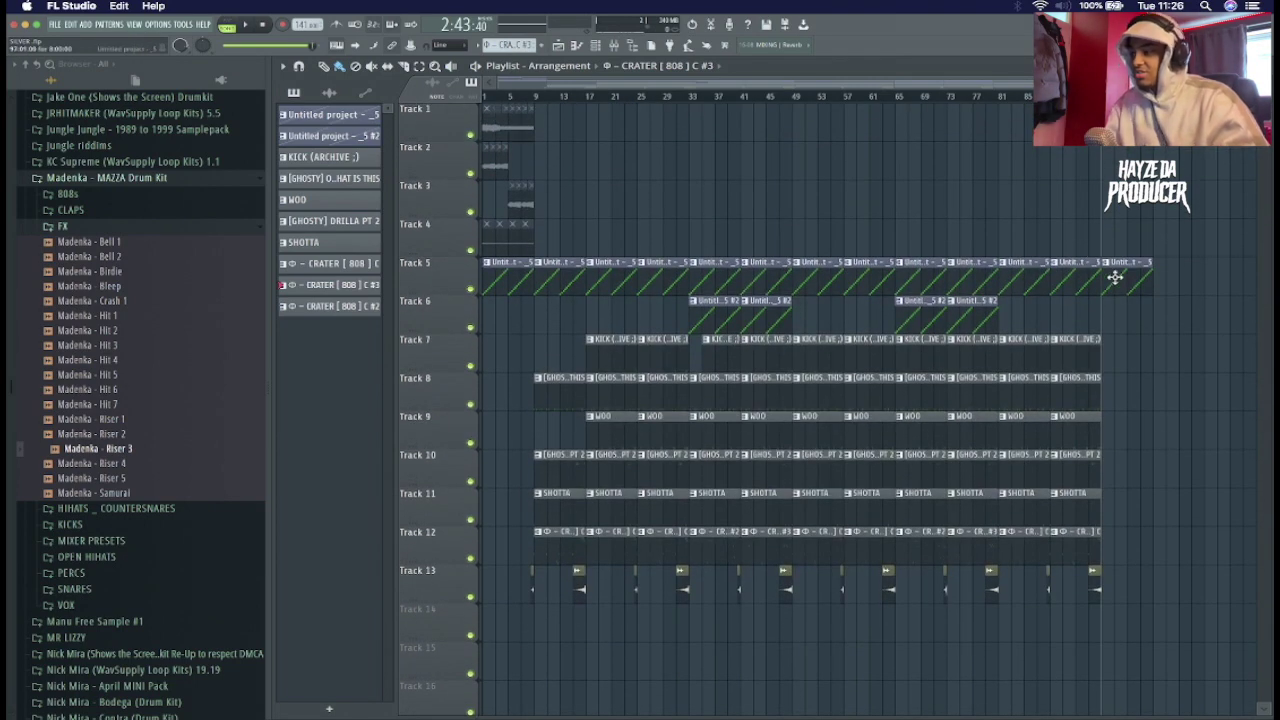
- Open the Untitled project - _5 slicer channel and route it to mixer track 2
{"action": "double_click", "coordinate": [1115, 277]}
{"action": "left_click", "coordinate": [1251, 62]}
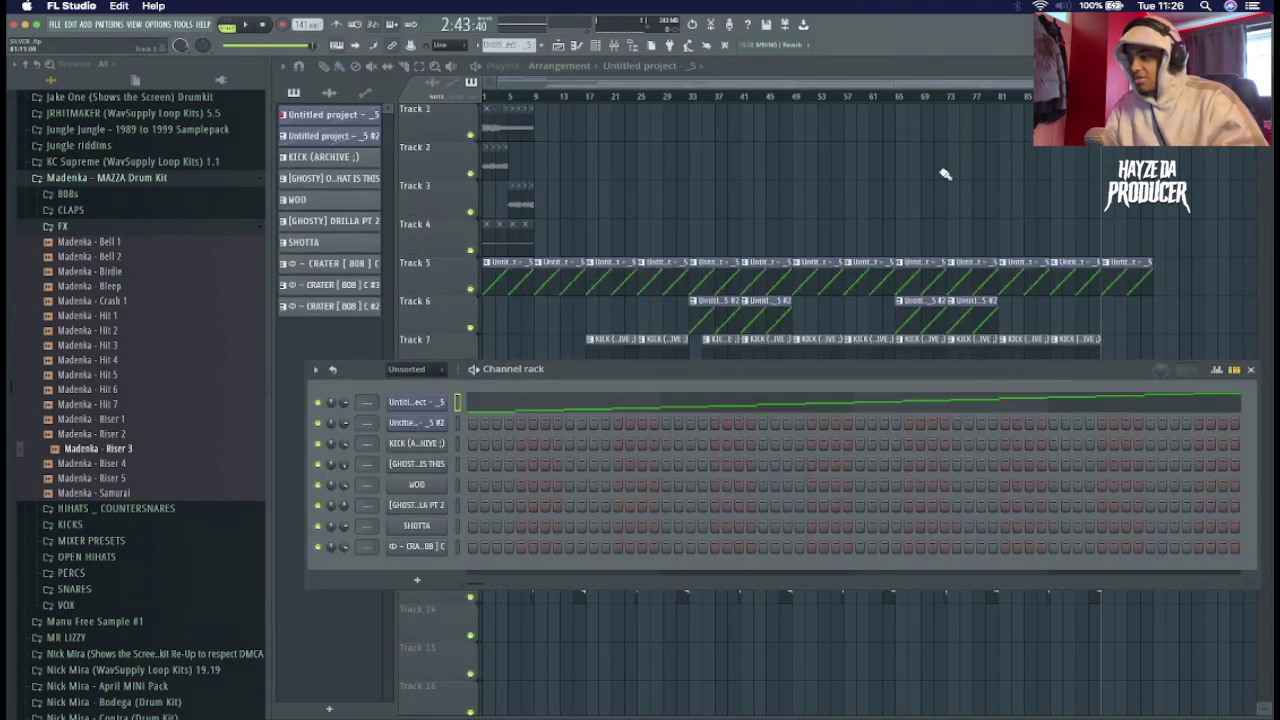
{"action": "left_click", "coordinate": [397, 404]}
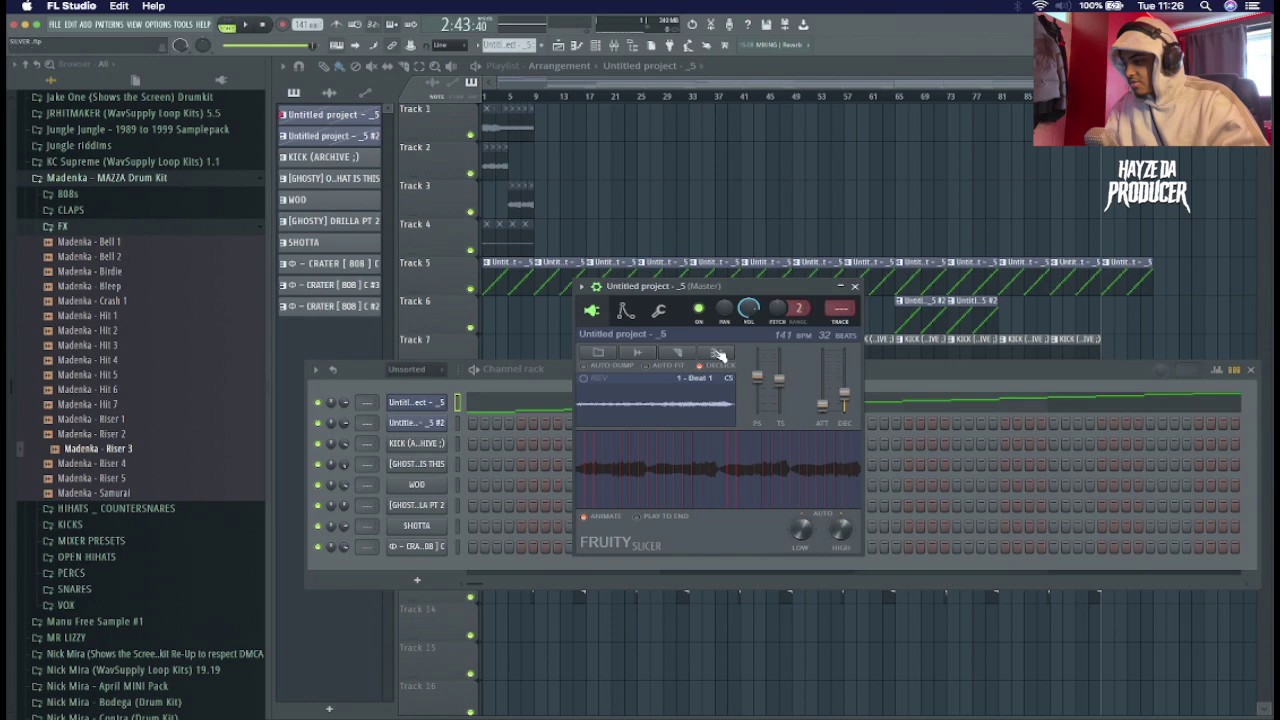
{"action": "left_click", "coordinate": [838, 323]}
{"action": "left_click", "coordinate": [944, 130]}
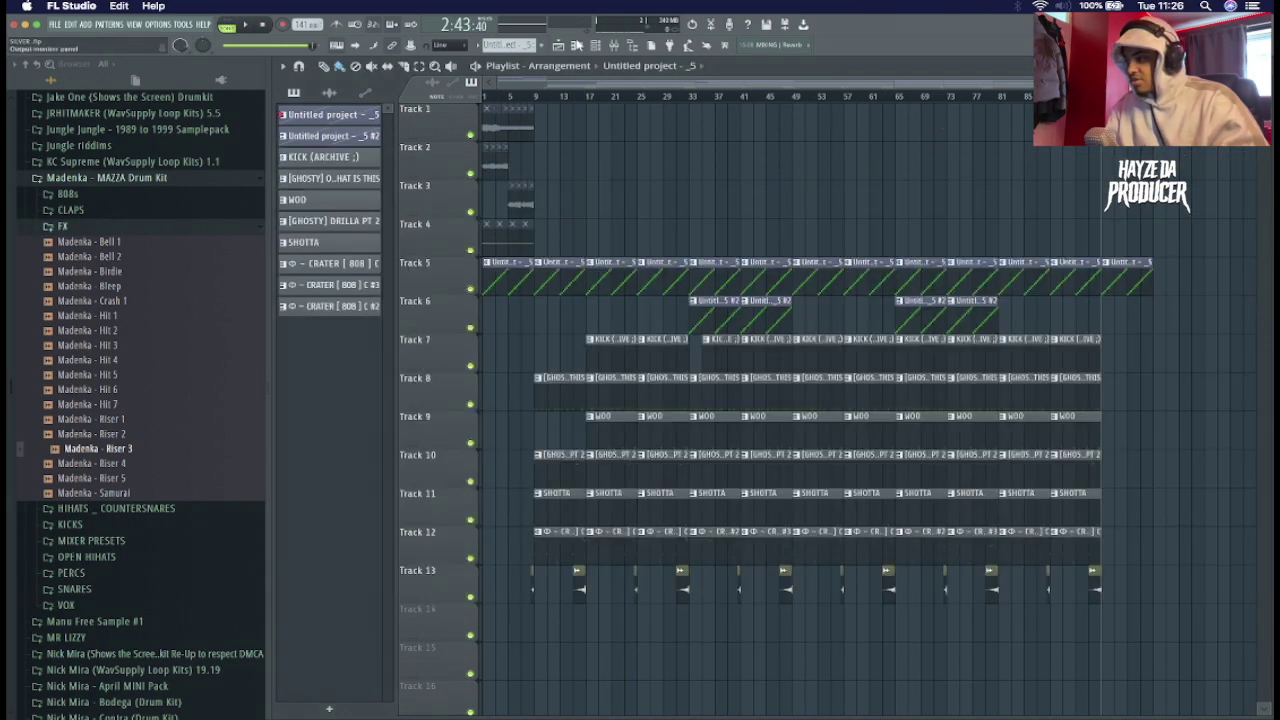
- Load the HalfTime effect into the first slot of the Untitled project - _5 mixer track, keeping its default settings
{"action": "left_click", "coordinate": [596, 46]}
{"action": "left_click", "coordinate": [614, 45]}
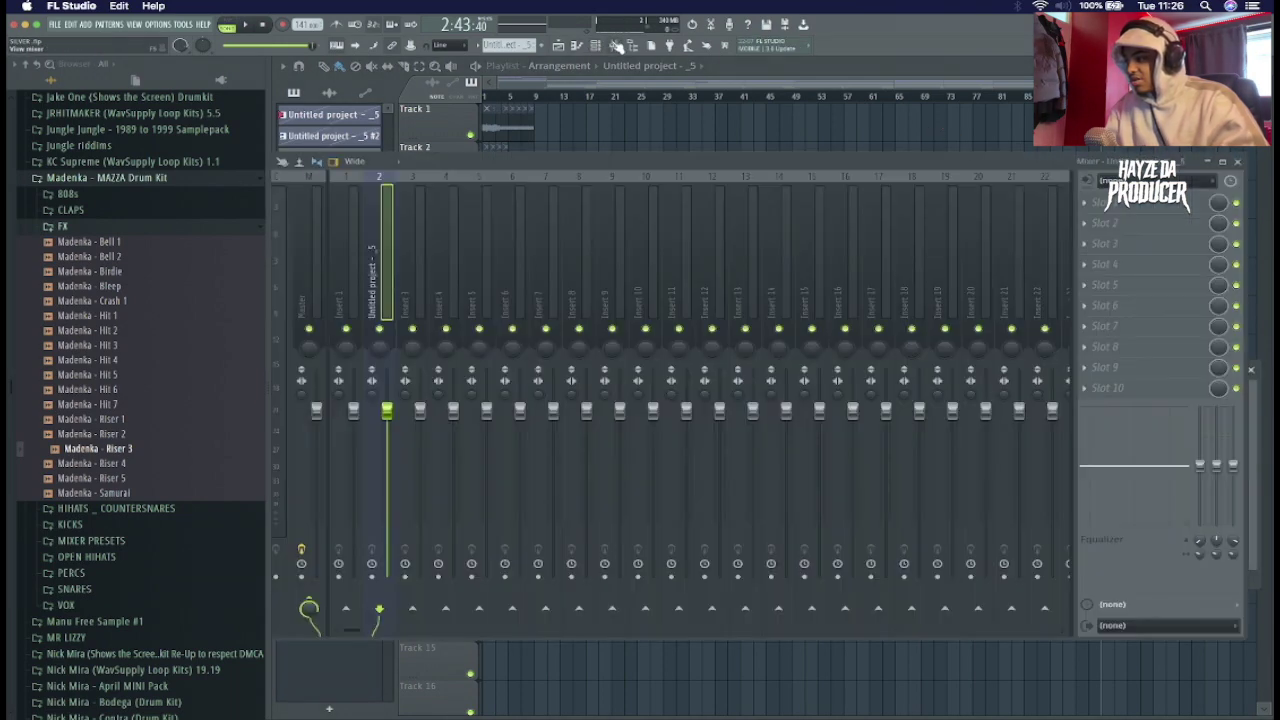
{"action": "left_click", "coordinate": [1093, 216]}
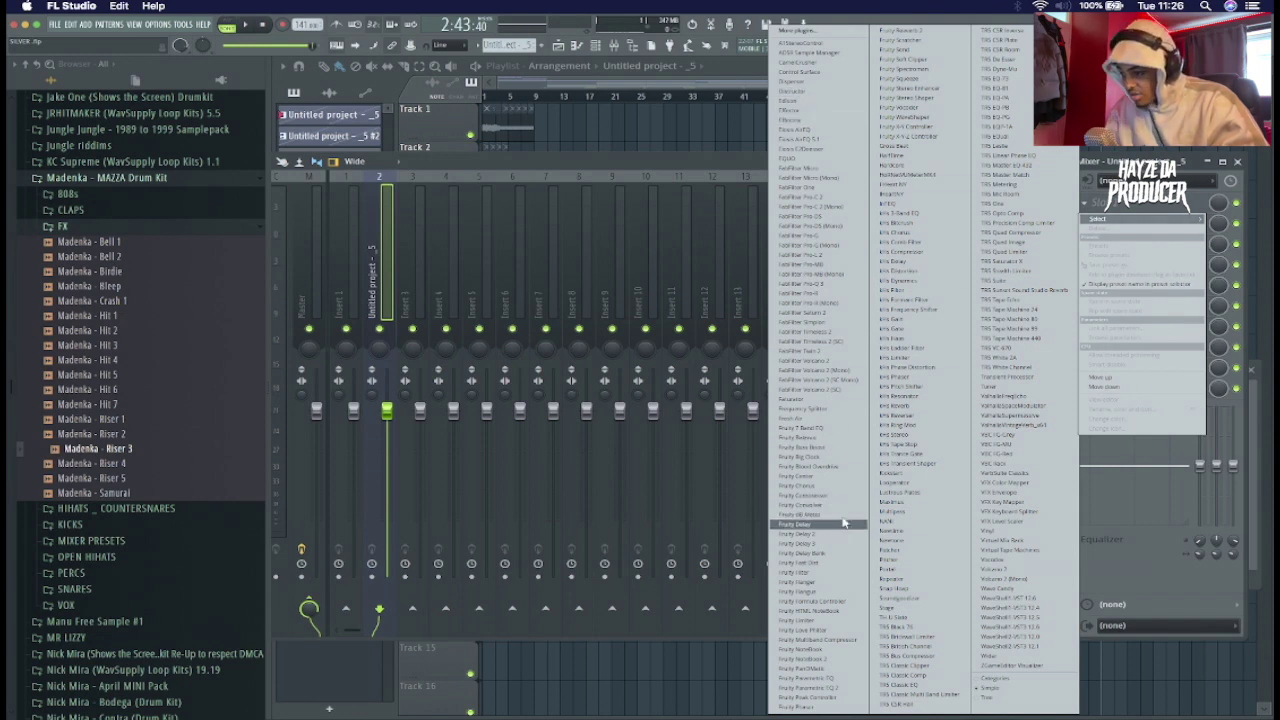
{"action": "left_click", "coordinate": [921, 156]}
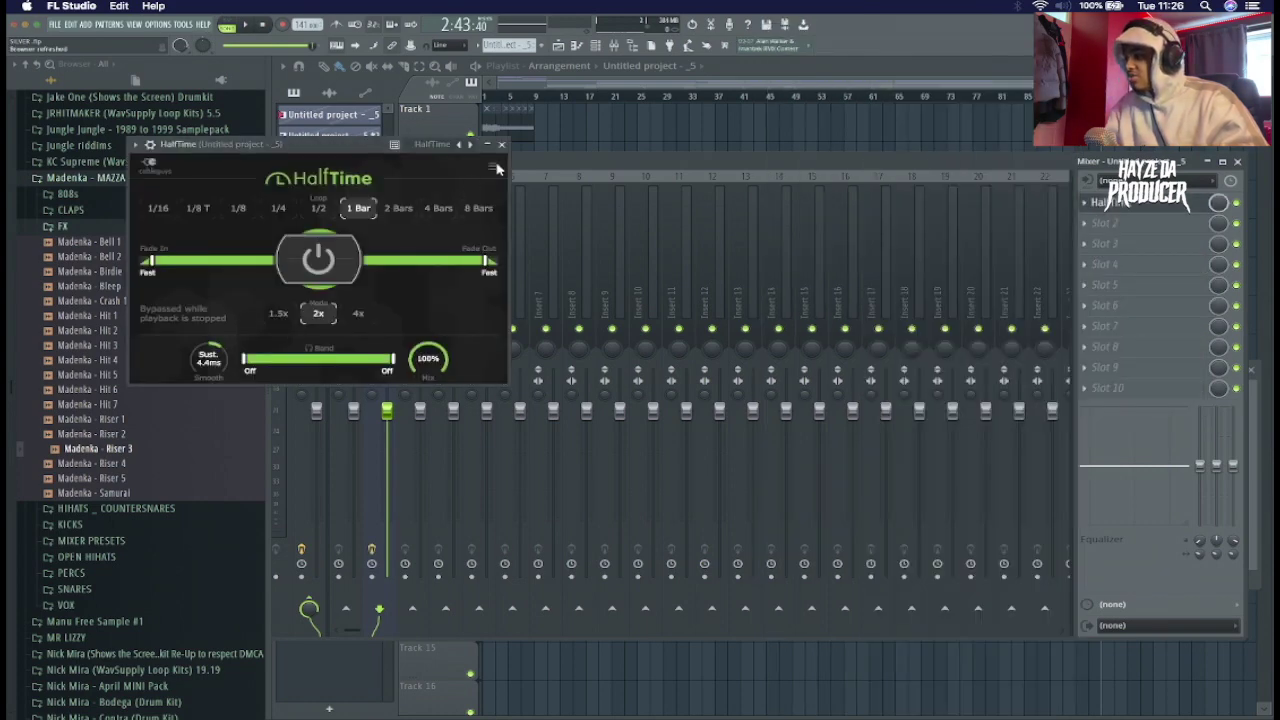
{"action": "left_click", "coordinate": [503, 146]}
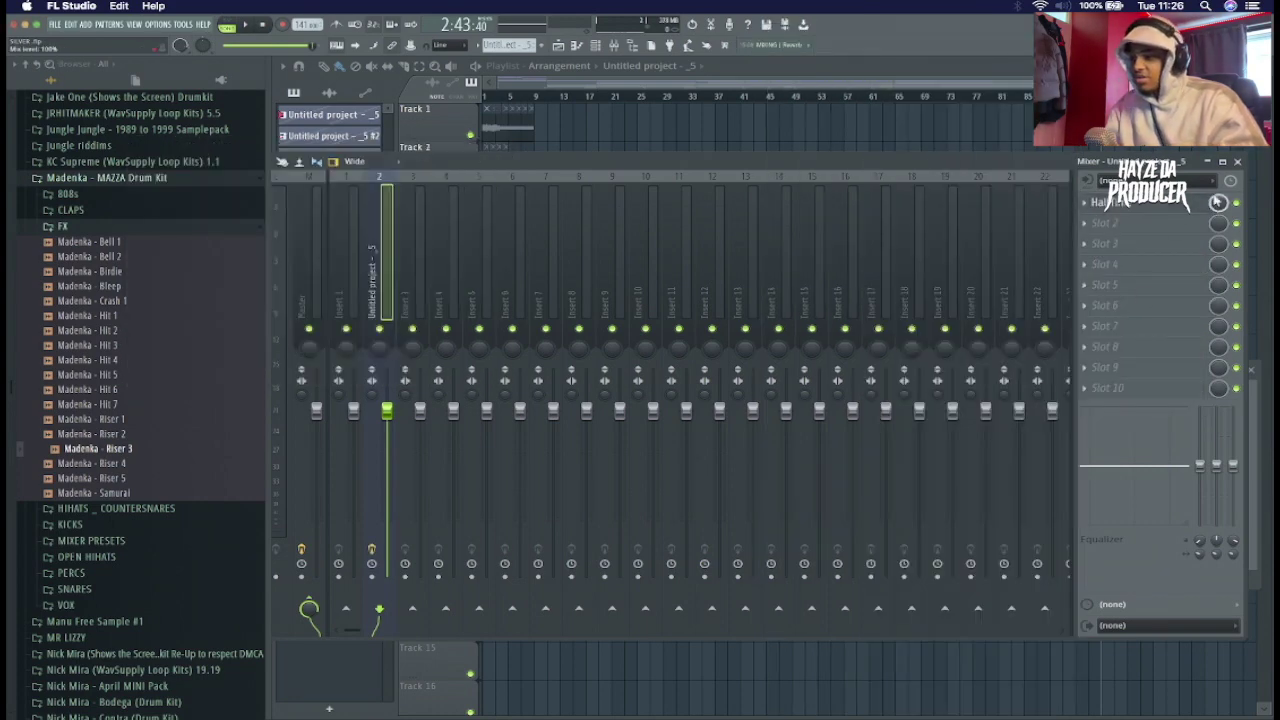
{"action": "left_click", "coordinate": [1239, 163]}
{"action": "left_click", "coordinate": [1251, 370]}
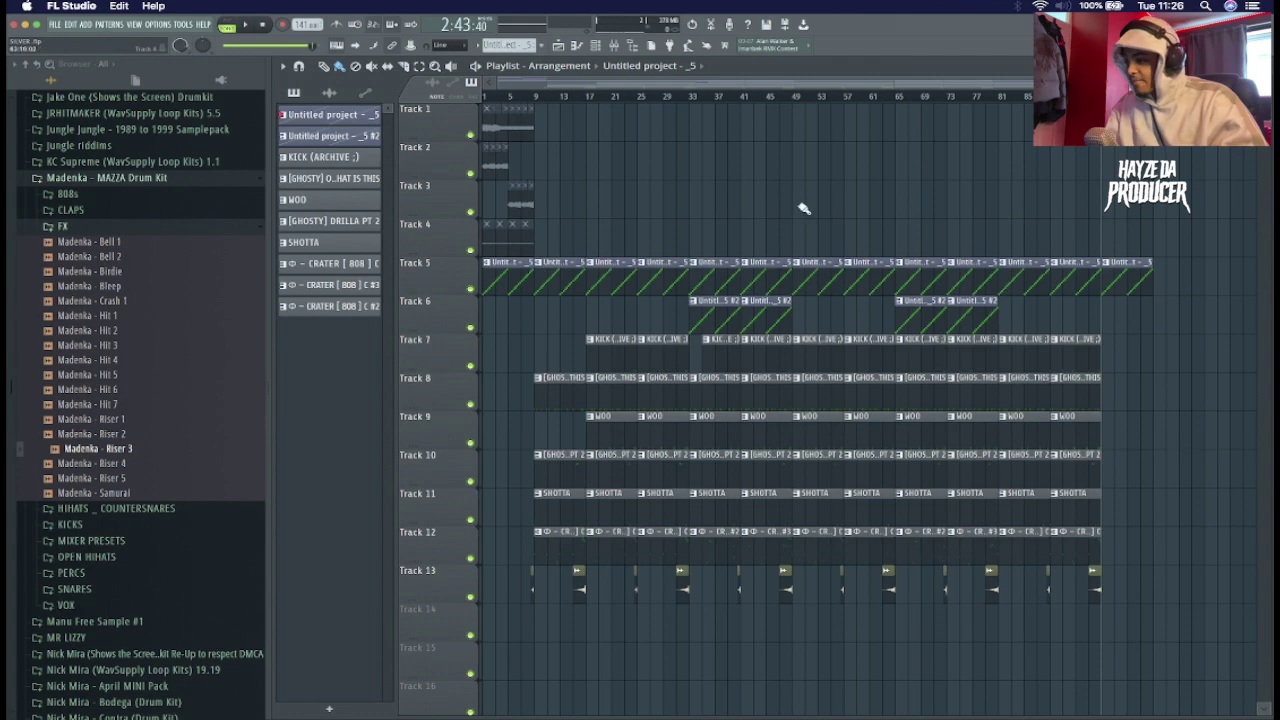
- Create an automation clip for the mix level of HalfTime on the Untitled project - _5 mixer track
{"action": "key", "text": "space"}
{"action": "left_click", "coordinate": [614, 47]}
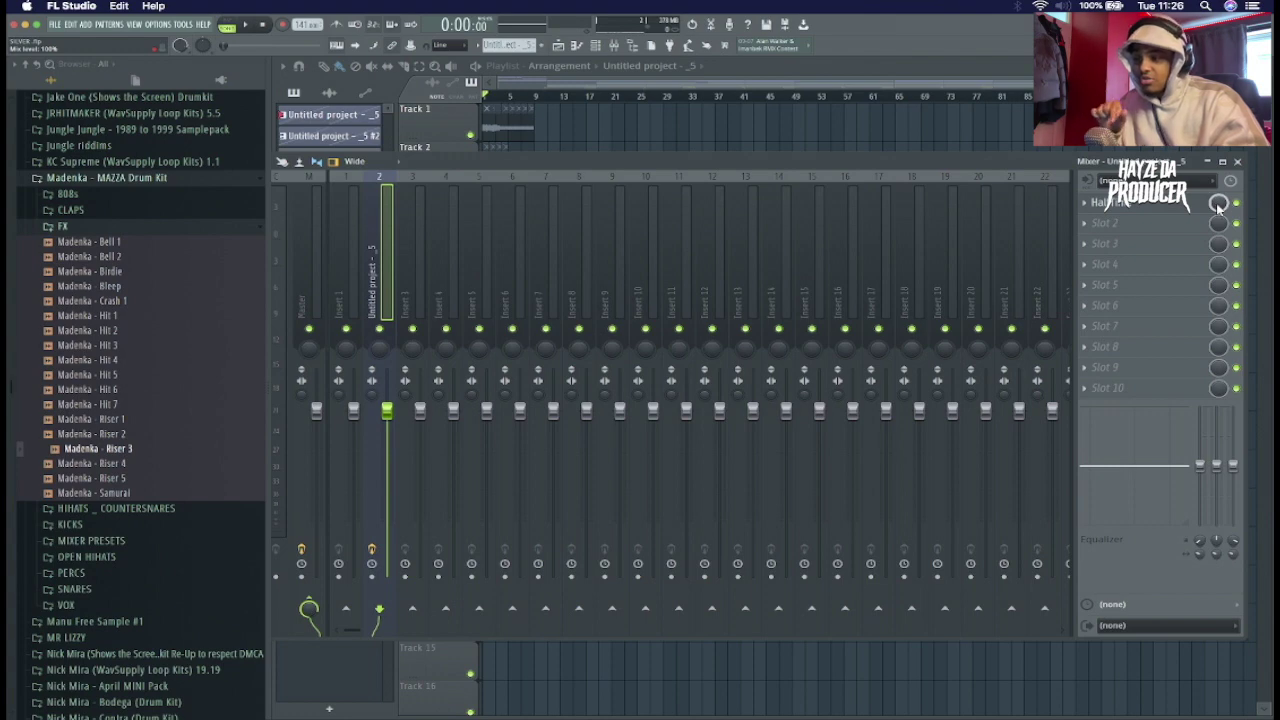
{"action": "right_click", "coordinate": [1218, 204]}
{"action": "left_click", "coordinate": [1222, 290]}
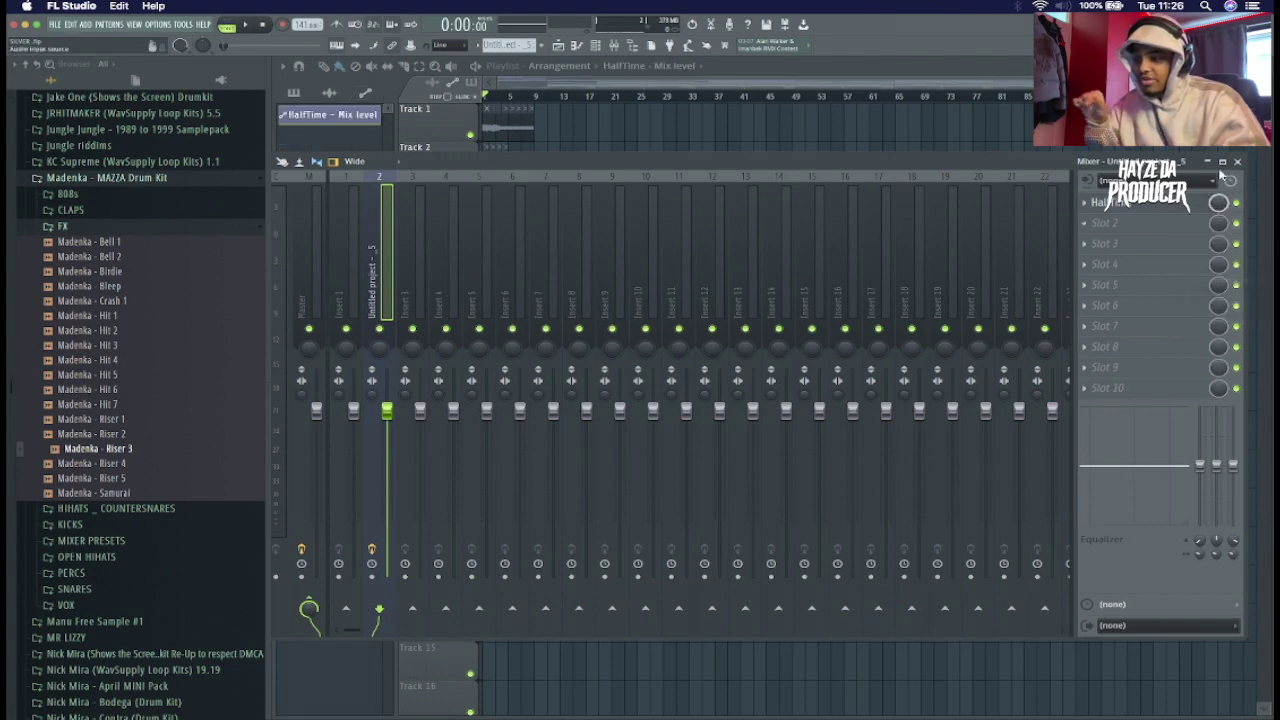
{"action": "left_click", "coordinate": [1237, 161]}
- Shape the HalfTime - Mix level automation on Track 14 to drop to zero at bar 9 and return to full at bar 97
{"action": "scroll", "coordinate": [551, 547], "scroll_direction": "down", "scroll_amount": 4}
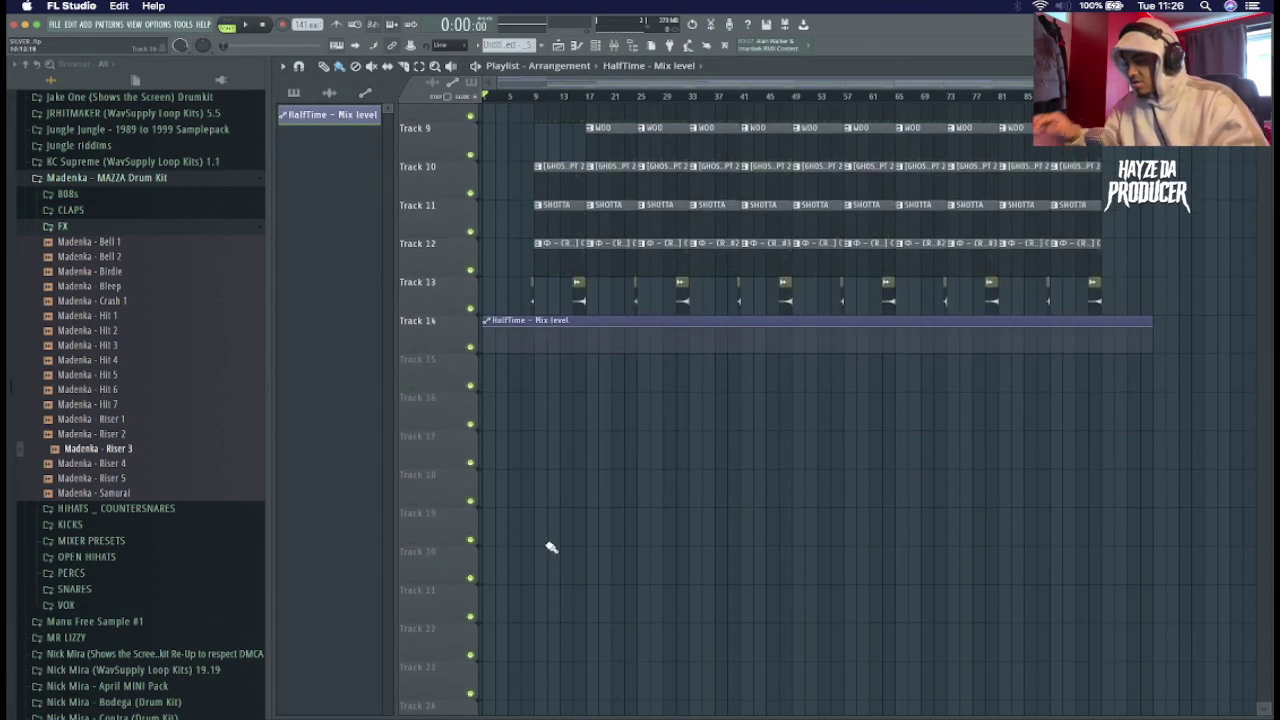
{"action": "scroll", "coordinate": [516, 483], "scroll_direction": "up", "scroll_amount": 3}
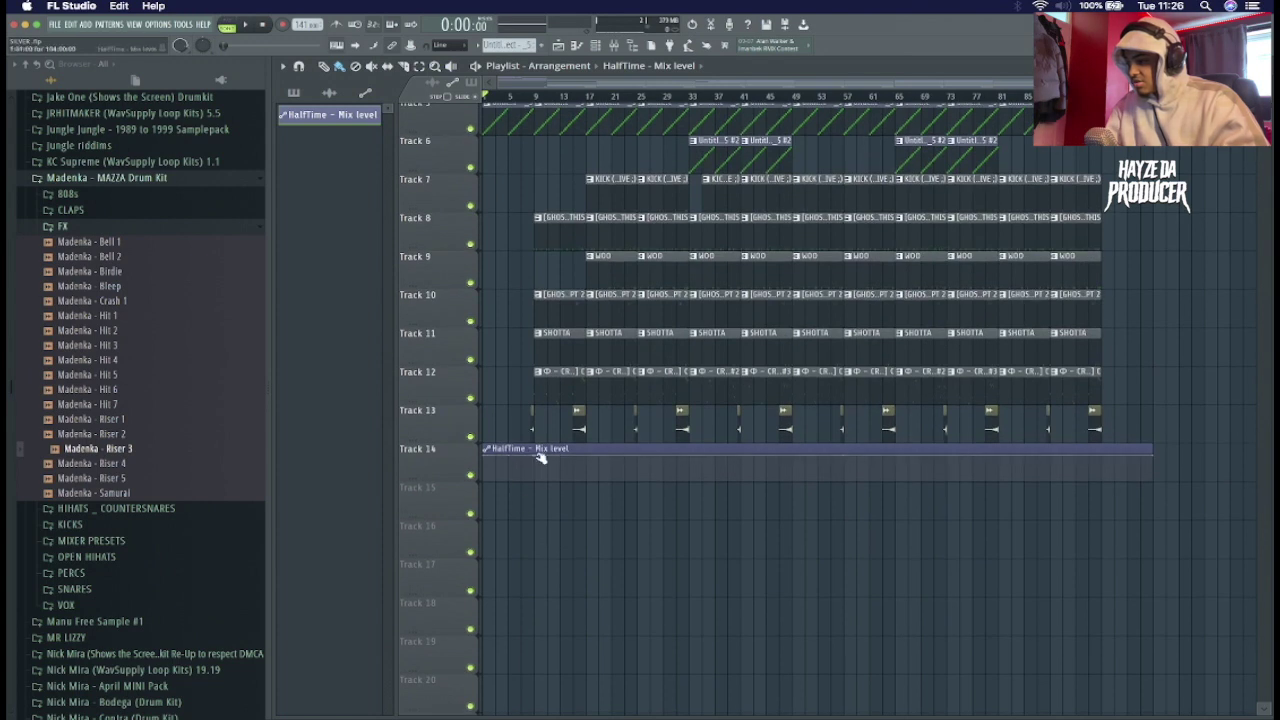
{"action": "left_click_drag", "start_coordinate": [537, 464], "coordinate": [538, 511]}
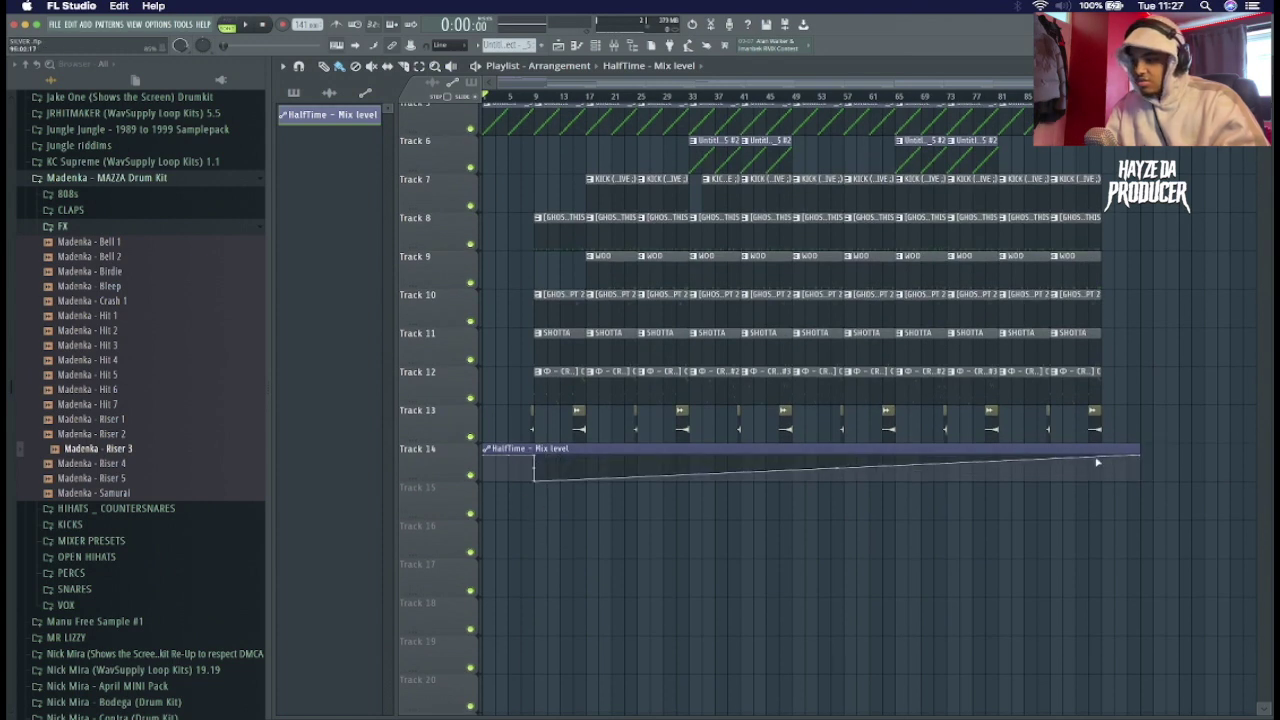
{"action": "mouse_move", "coordinate": [1097, 462]}
{"action": "left_mouse_down"}
{"action": "mouse_move", "coordinate": [1105, 492]}
{"action": "mouse_move", "coordinate": [1107, 451]}
{"action": "left_mouse_up"}
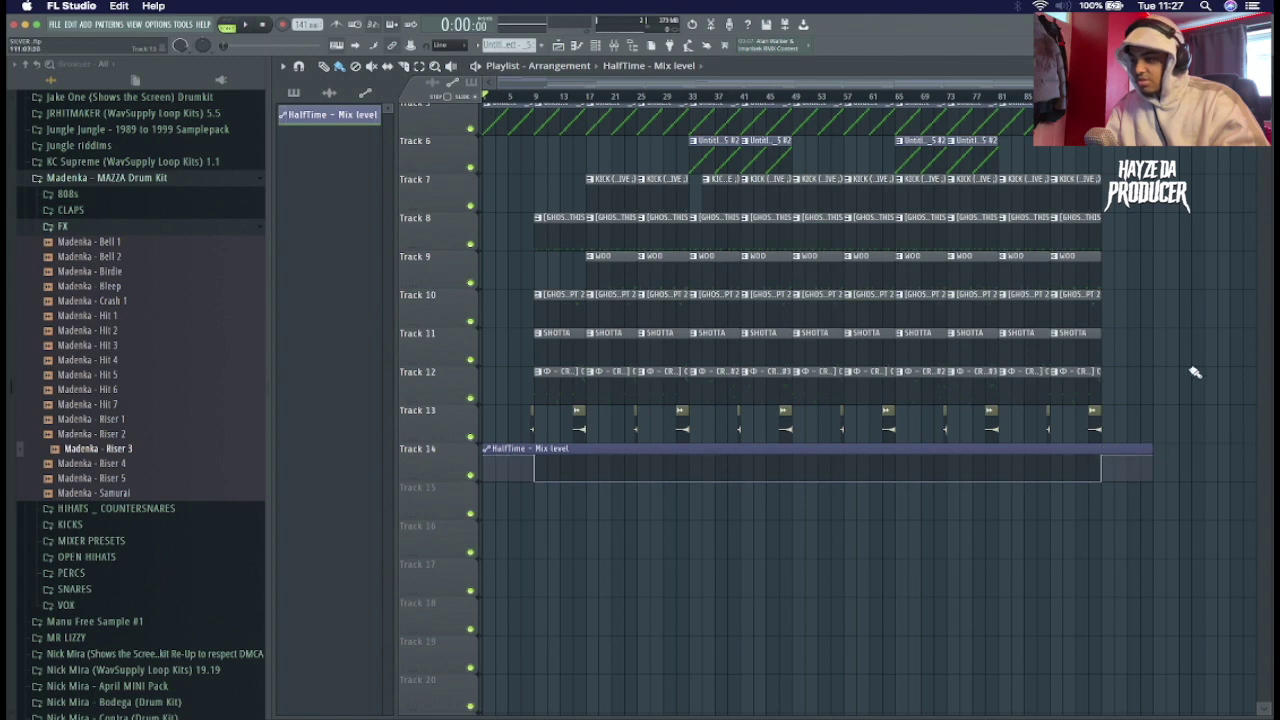
- Play the arrangement from the start to hear the automated half-time intro
{"action": "scroll", "coordinate": [1193, 368], "scroll_direction": "up", "scroll_amount": 4}
{"action": "key", "text": "space"}
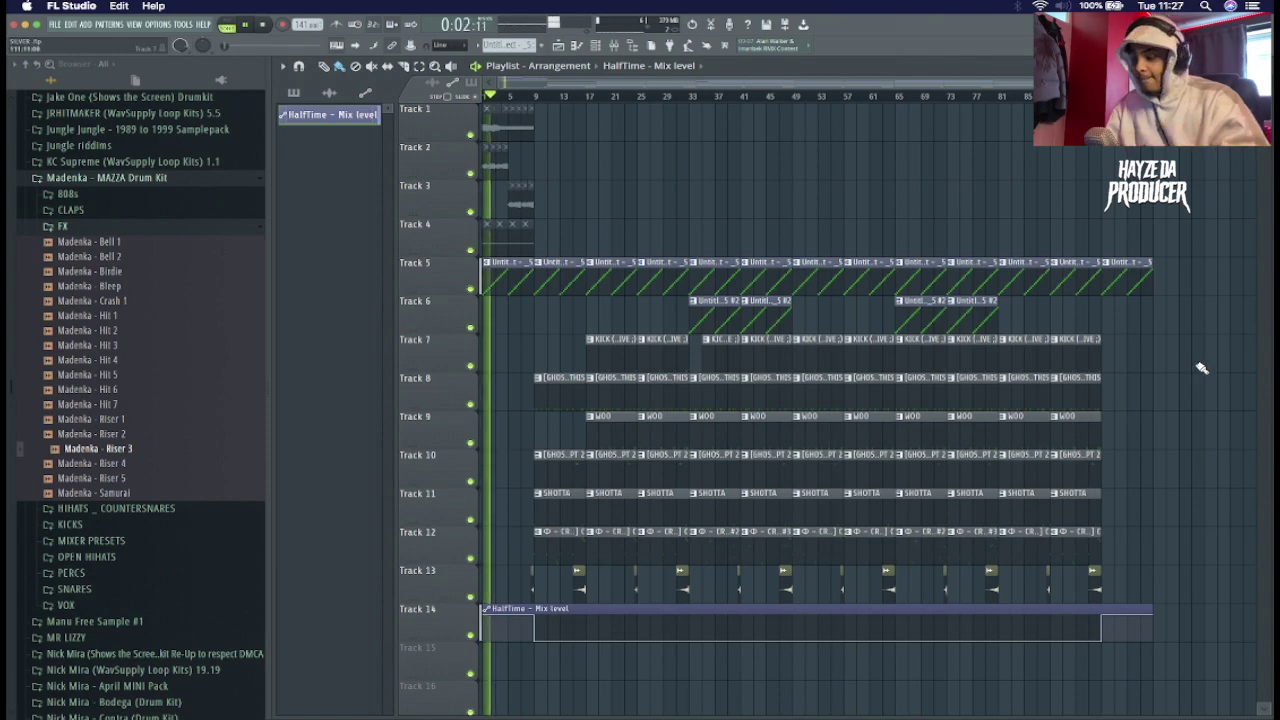
{"action": "scroll", "coordinate": [1191, 363], "scroll_direction": "down", "scroll_amount": 2}
{"action": "scroll", "coordinate": [1191, 363], "scroll_direction": "down", "scroll_amount": 2}
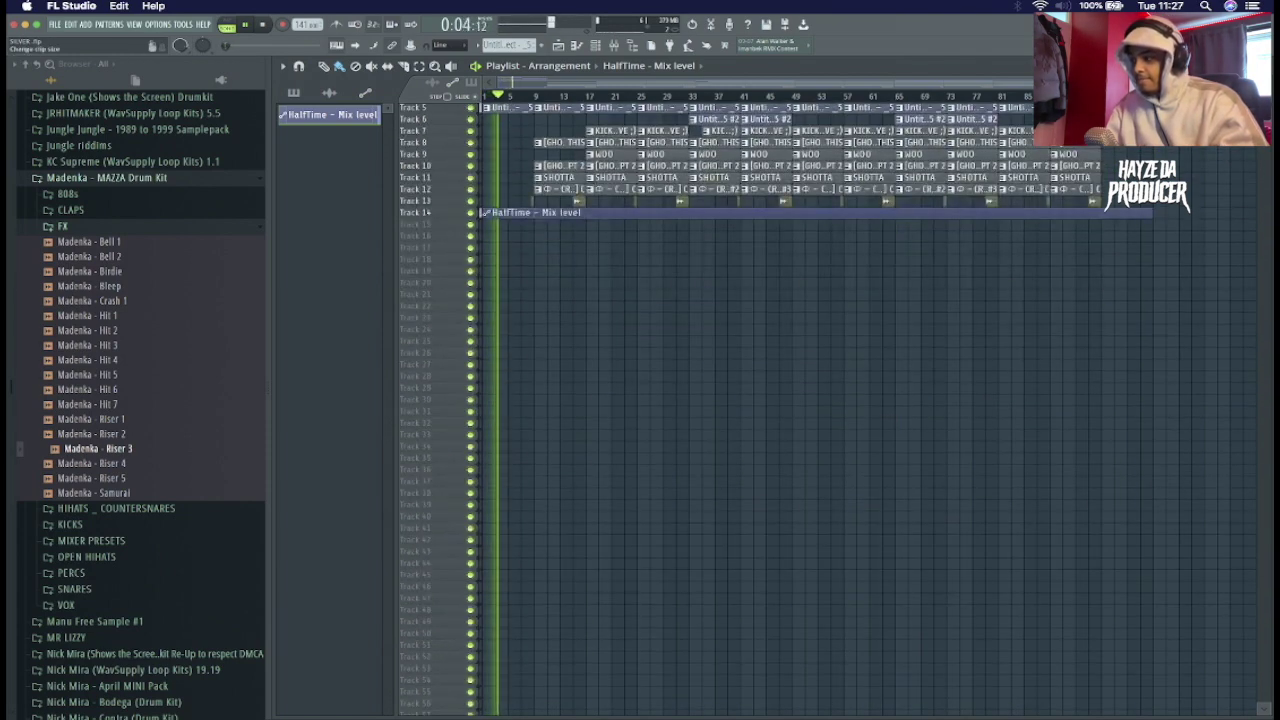
{"action": "scroll", "coordinate": [1236, 152], "scroll_direction": "up", "scroll_amount": 2}
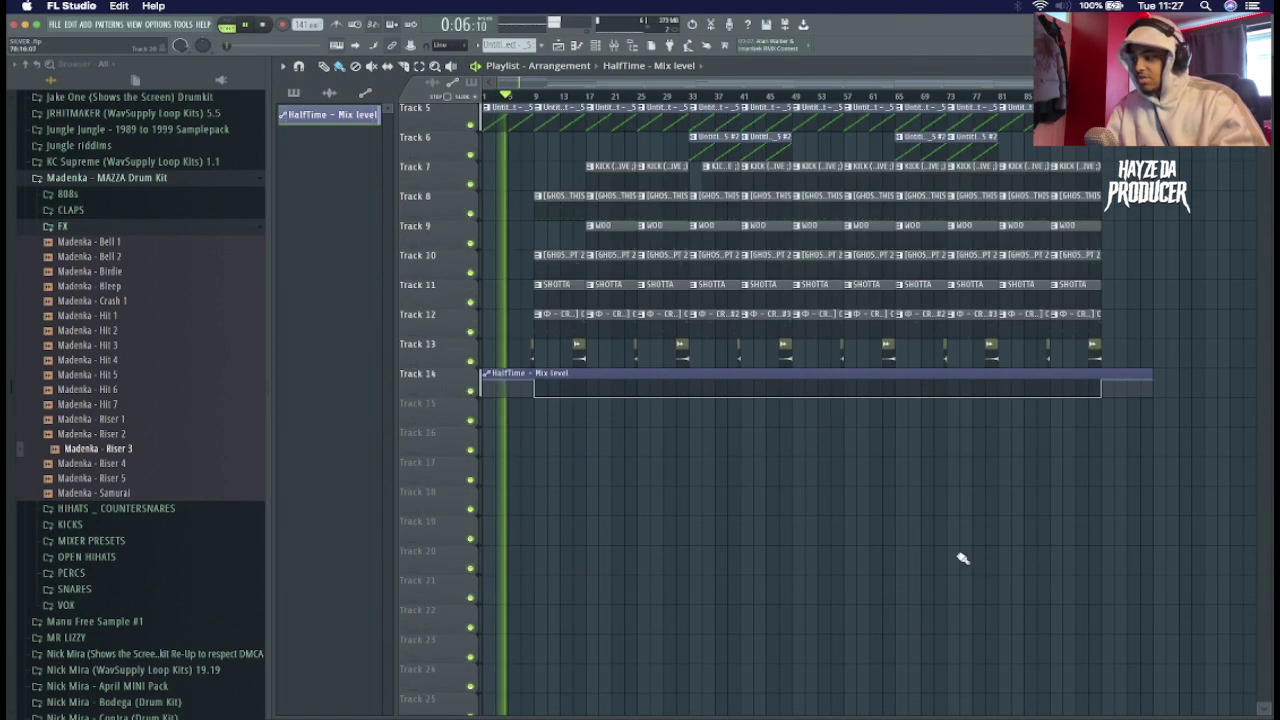
- Place the HAYZE TAG sample from the Hayze Pack TAG folder on Track 15 at bar 6
{"action": "left_click", "coordinate": [108, 180]}
{"action": "scroll", "coordinate": [109, 275], "scroll_direction": "up", "scroll_amount": 8}
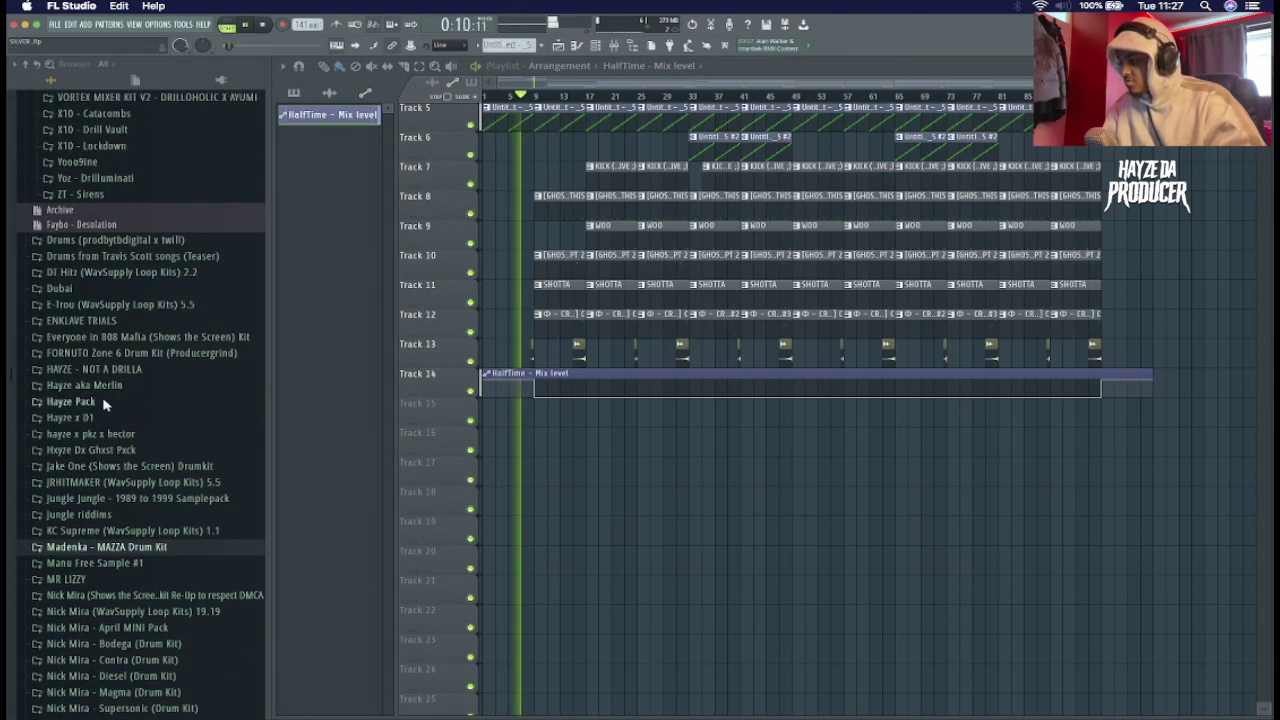
{"action": "left_click", "coordinate": [104, 401]}
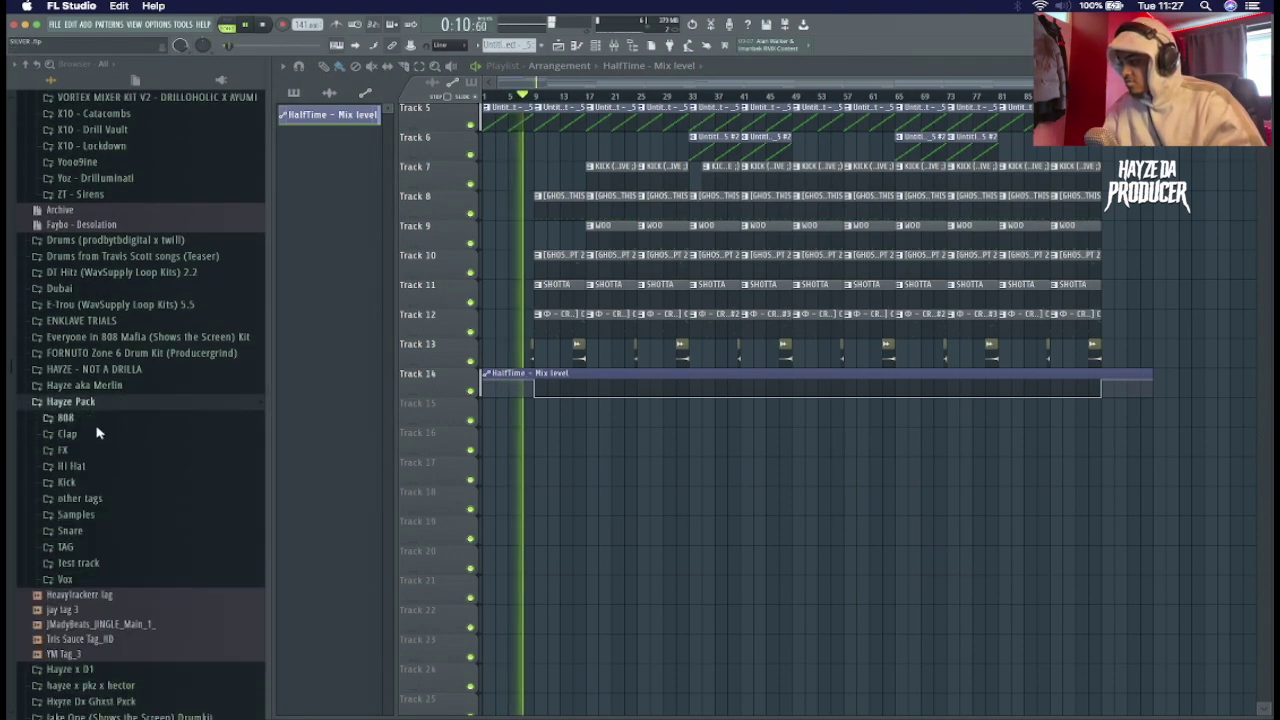
{"action": "left_click", "coordinate": [72, 547]}
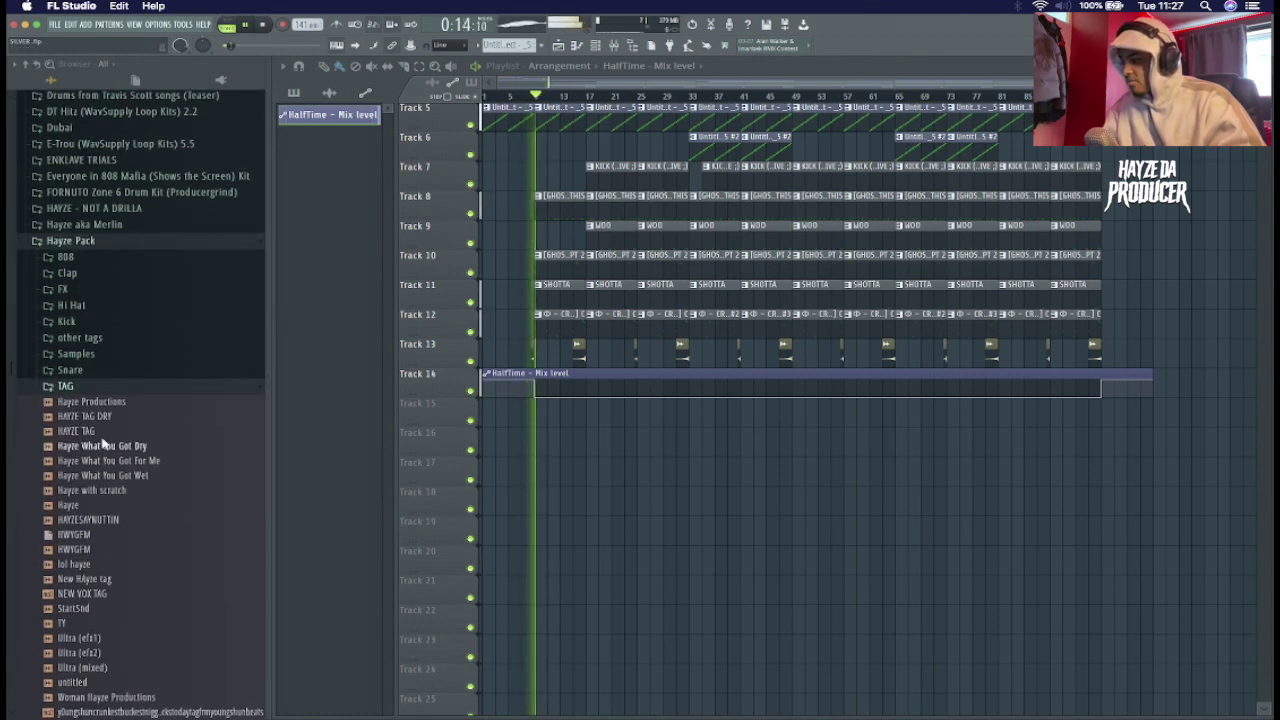
{"action": "left_click", "coordinate": [78, 431]}
{"action": "left_click_drag", "start_coordinate": [188, 447], "coordinate": [529, 416]}
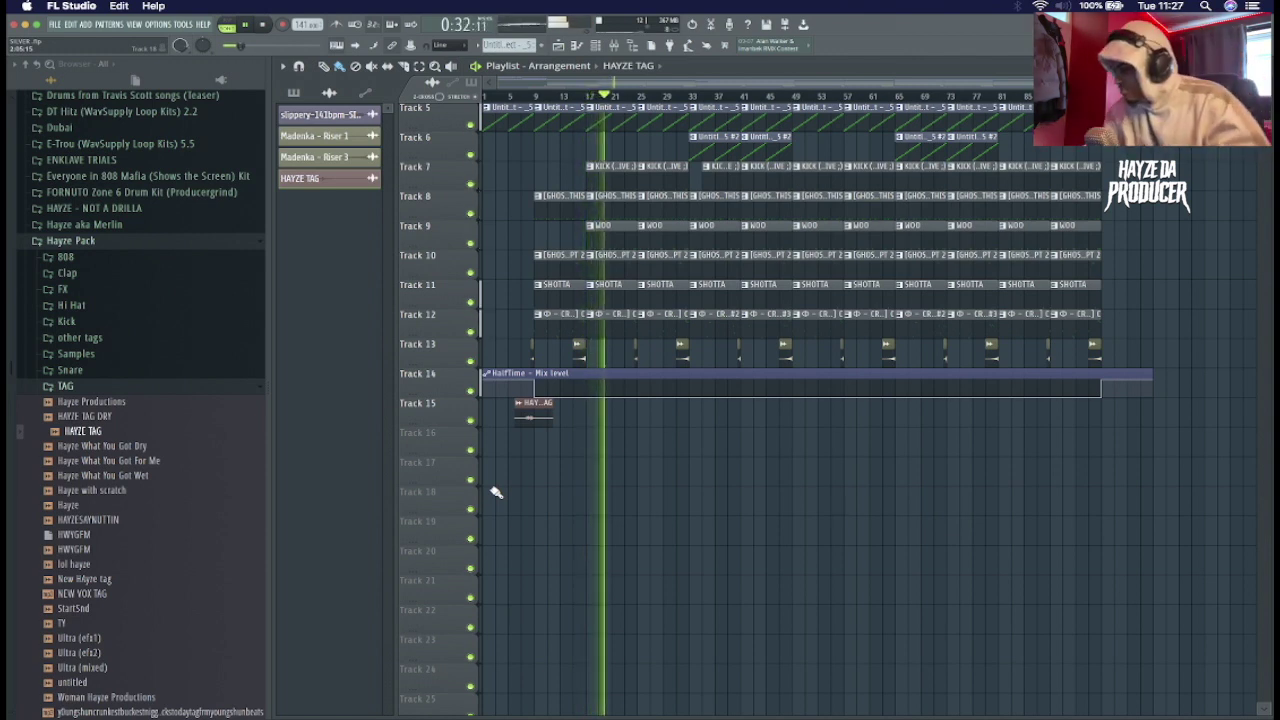
- Show all channels in the channel rack and raise the channel pitch of the CRATER 808 to tune it
{"action": "left_click", "coordinate": [597, 47]}
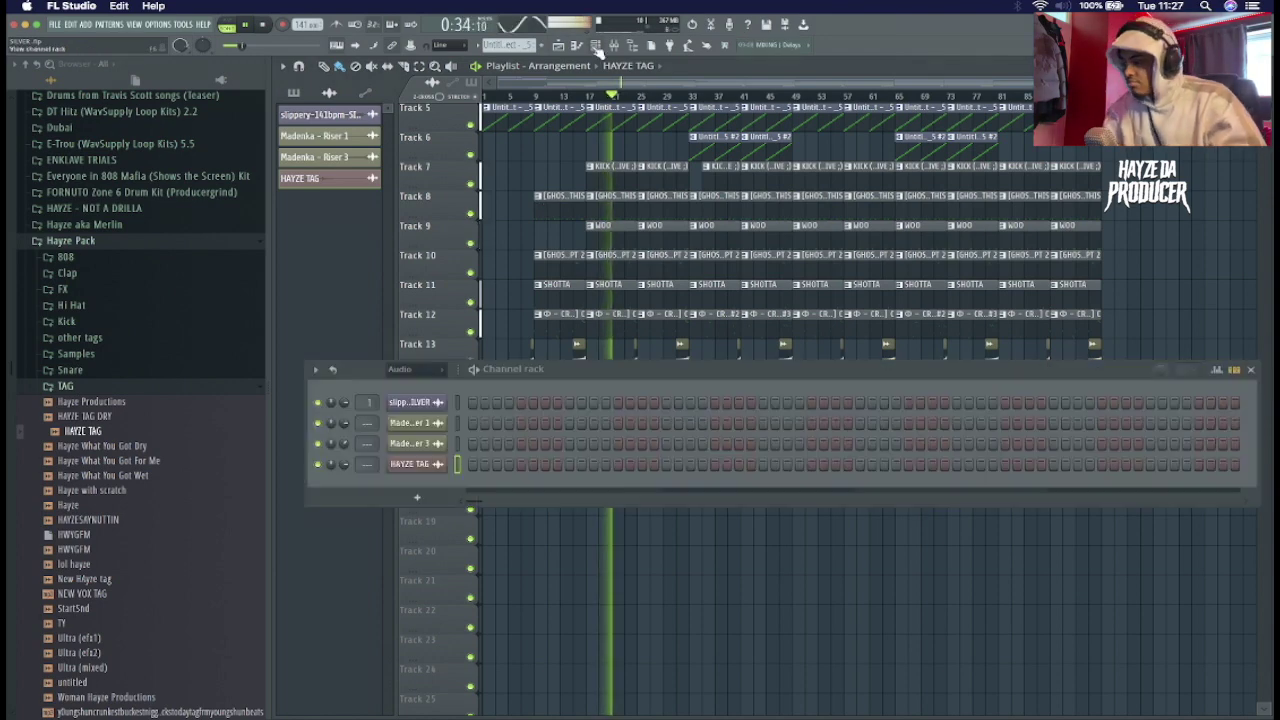
{"action": "key", "text": "space"}
{"action": "left_click", "coordinate": [425, 370]}
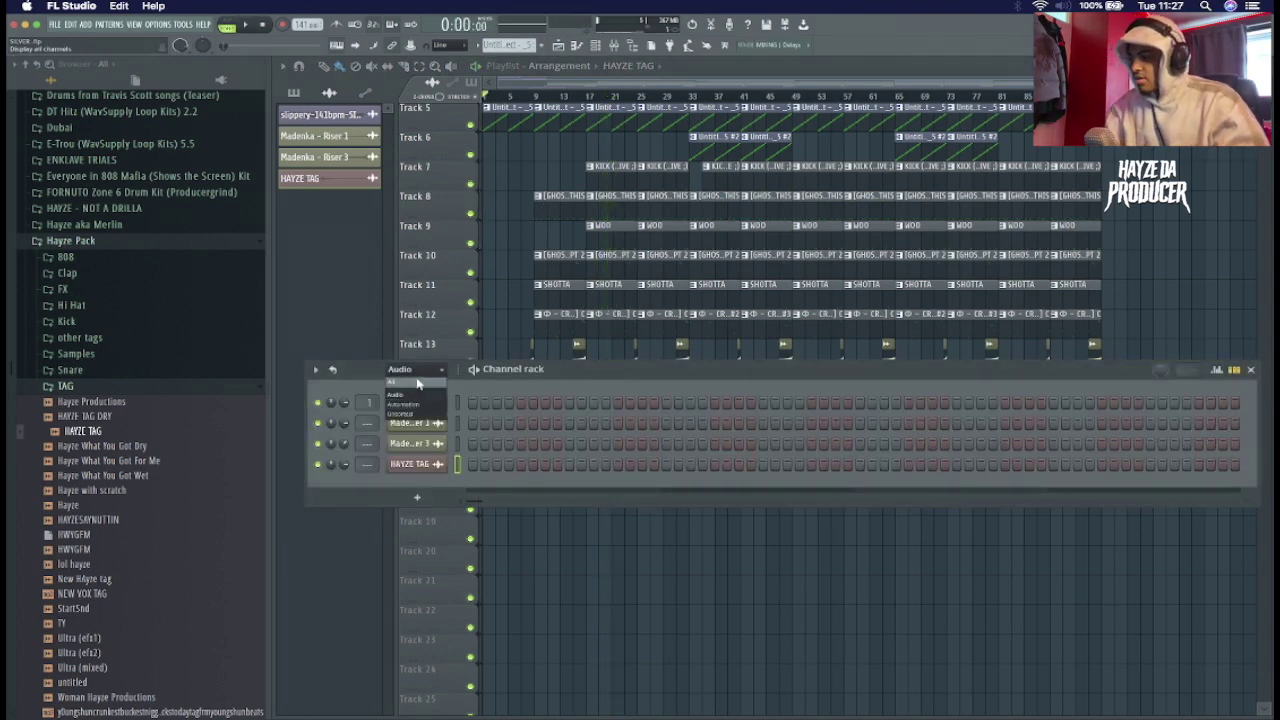
{"action": "left_click", "coordinate": [418, 383]}
{"action": "left_click", "coordinate": [435, 550]}
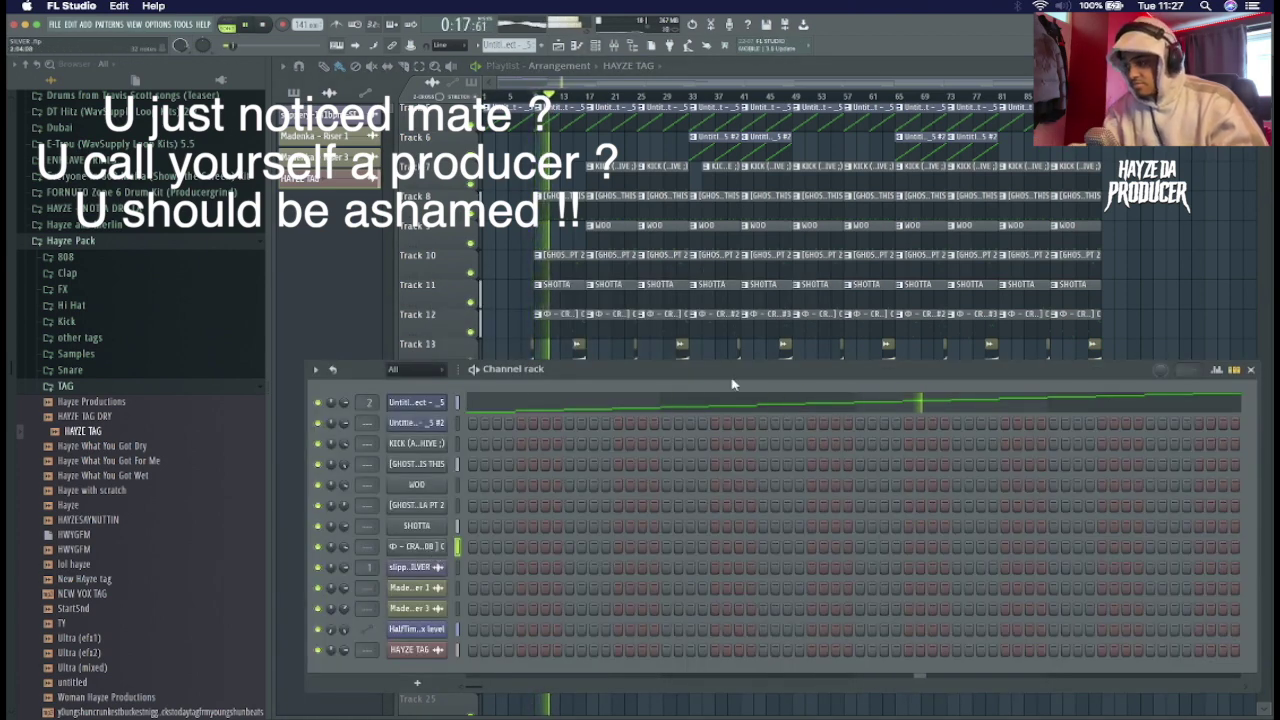
{"action": "left_click", "coordinate": [432, 546]}
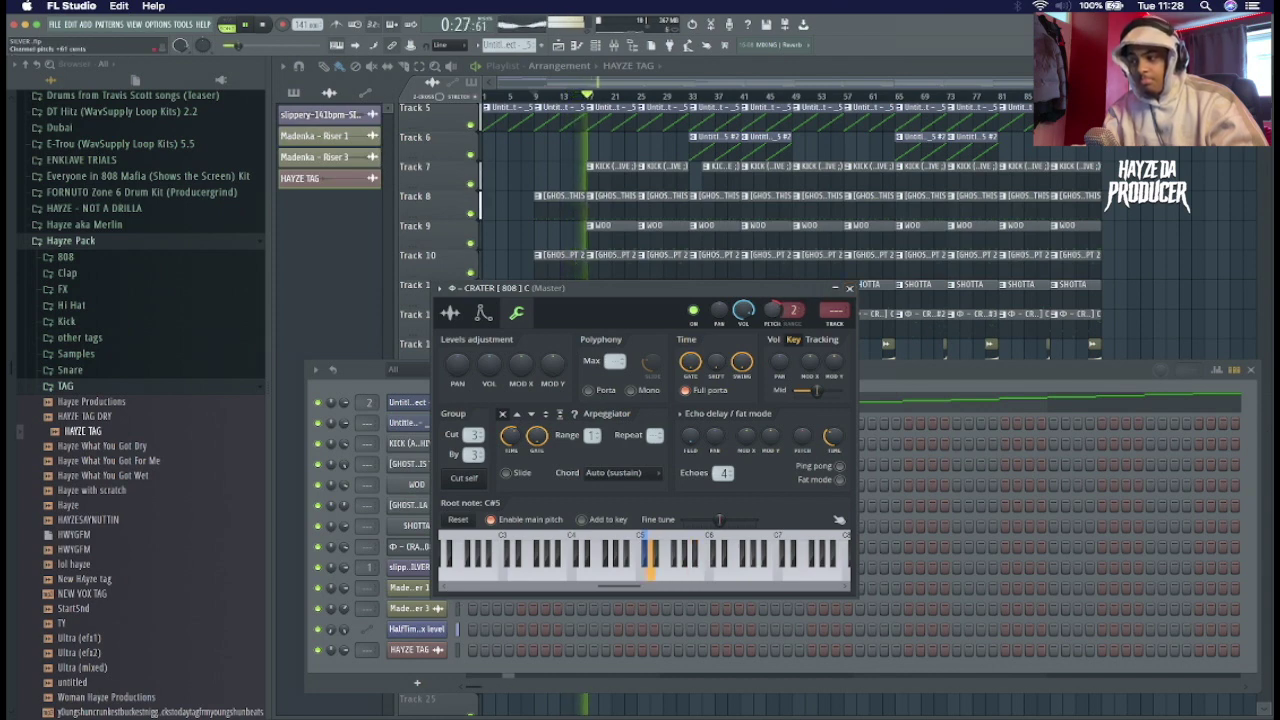
{"action": "left_click", "coordinate": [848, 289]}
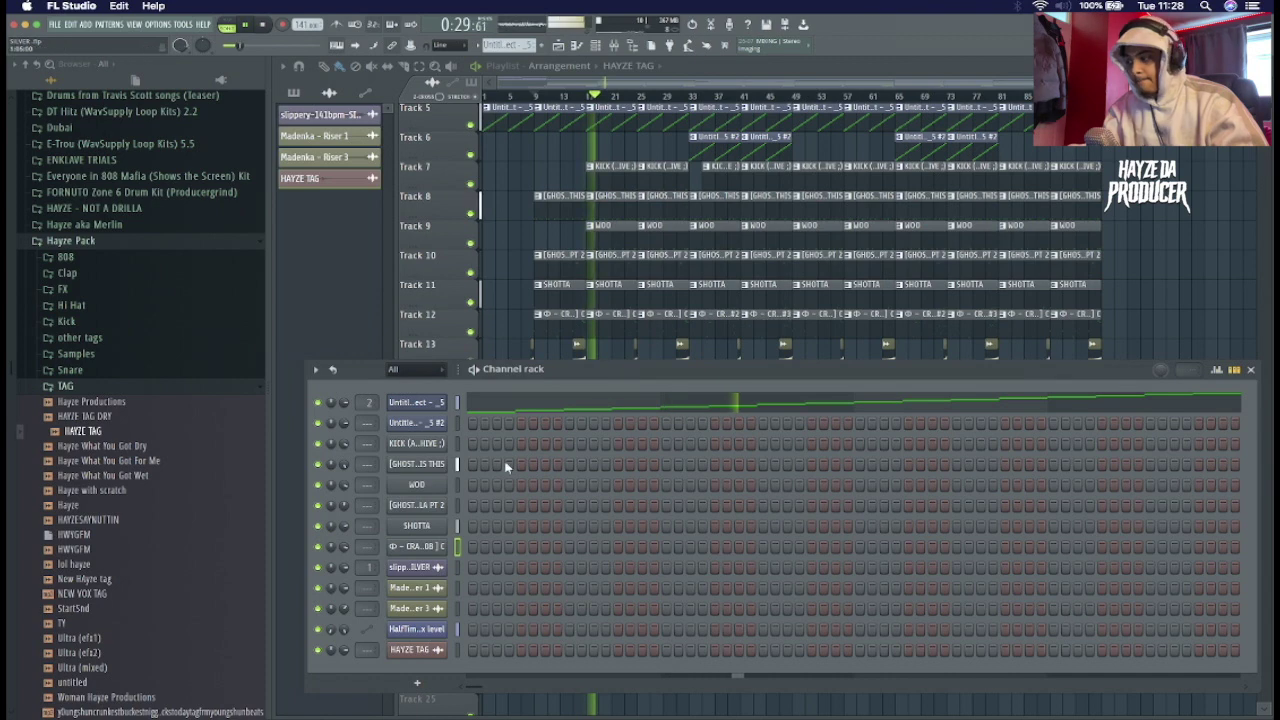
{"action": "right_click", "coordinate": [502, 306]}
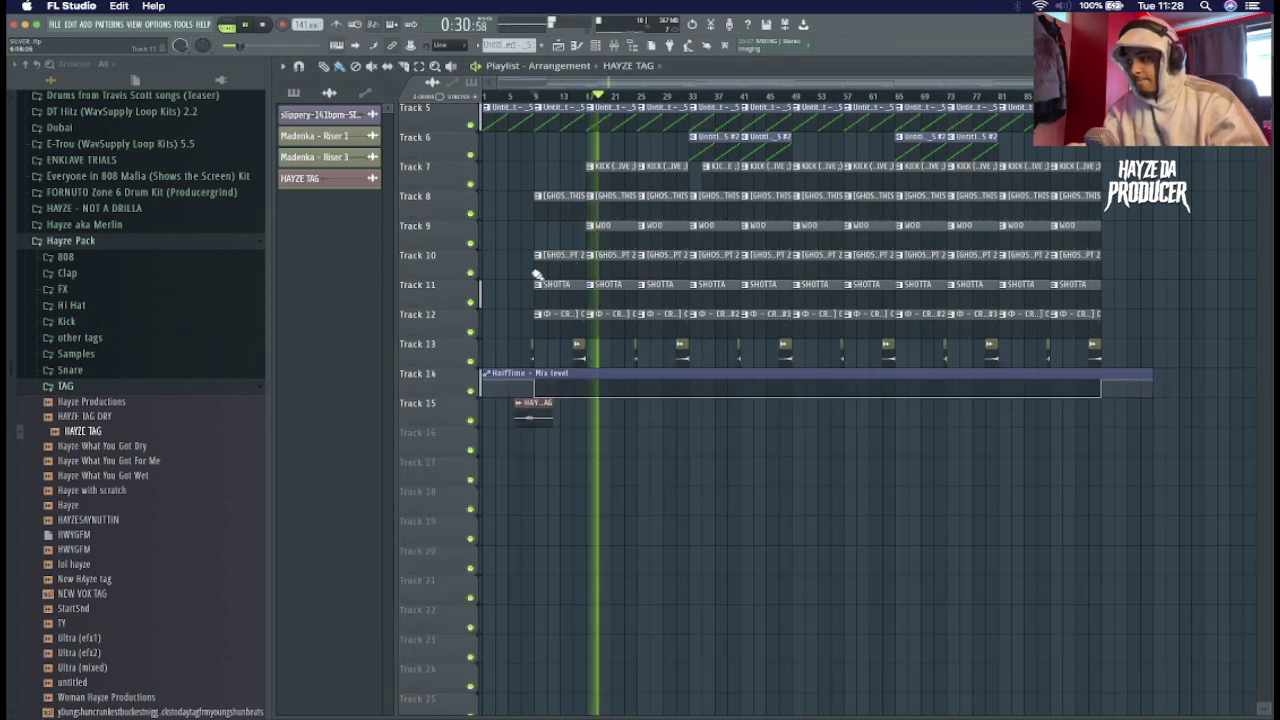
- Select the CRATER 808 pattern, play from bar 9 and review its notes in the piano roll
{"action": "left_click", "coordinate": [594, 48]}
{"action": "left_click", "coordinate": [595, 48]}
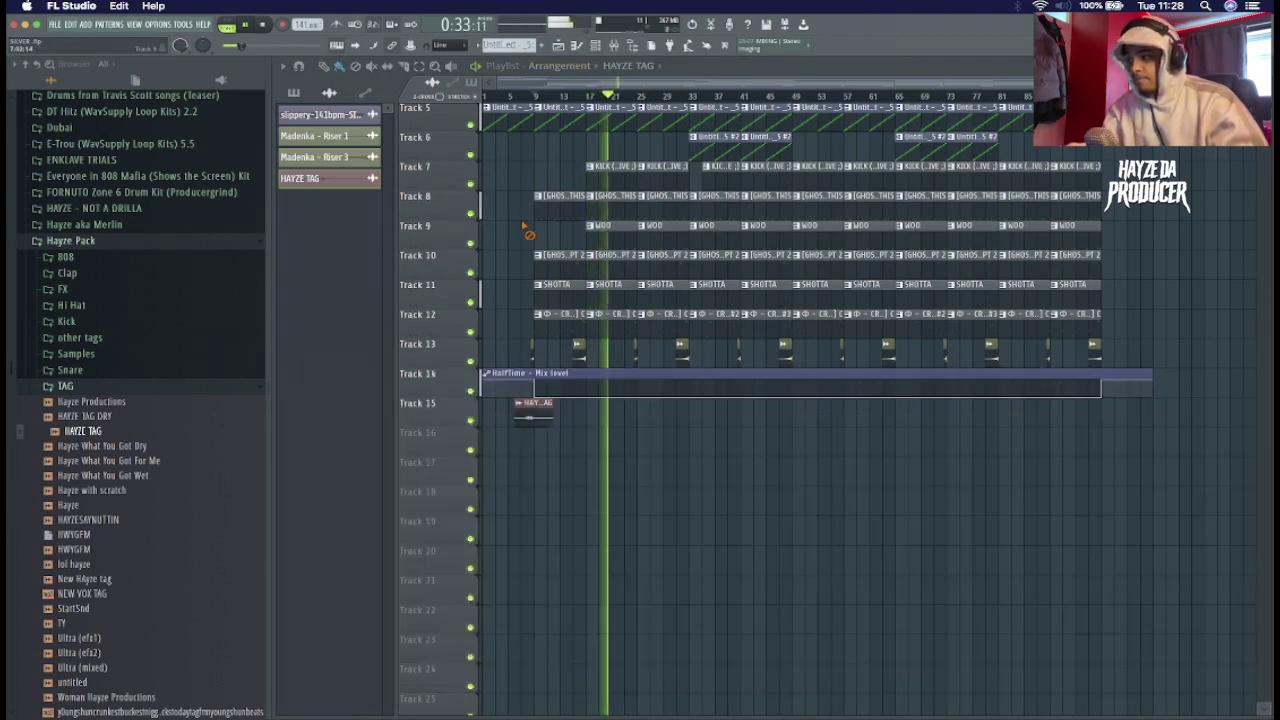
{"action": "left_click", "coordinate": [604, 50]}
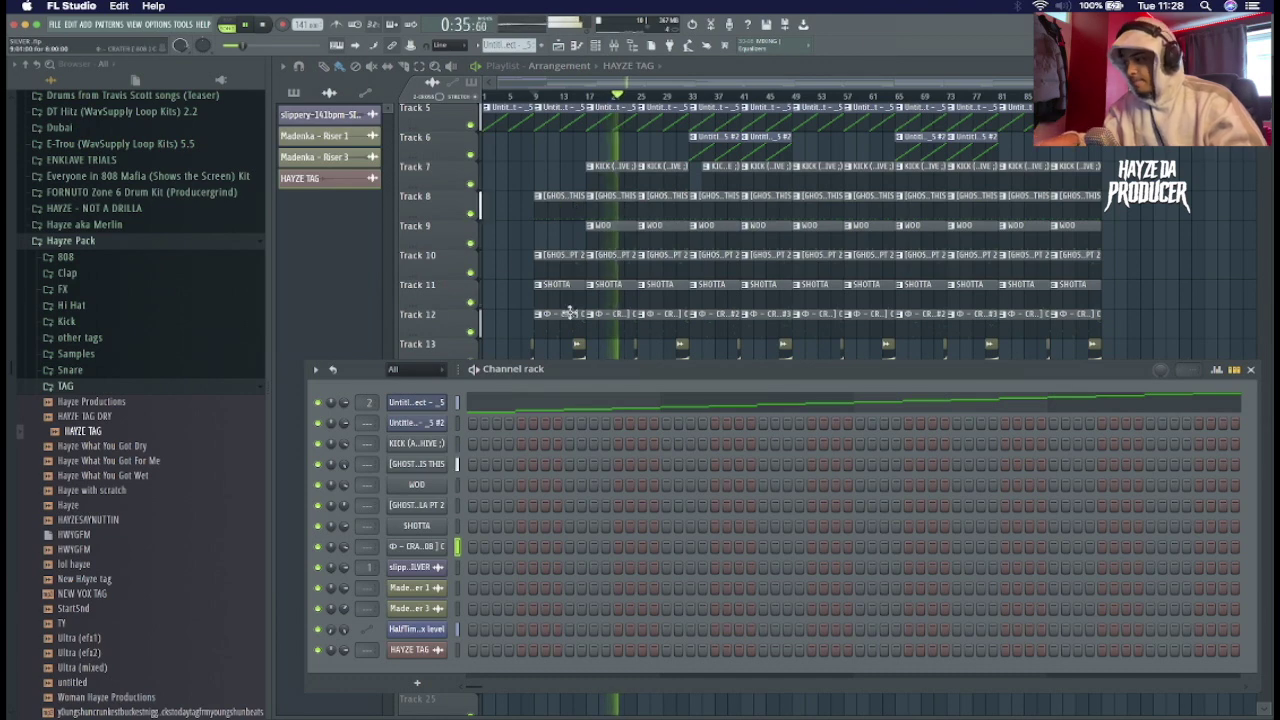
{"action": "left_click", "coordinate": [604, 322]}
{"action": "left_click", "coordinate": [620, 50]}
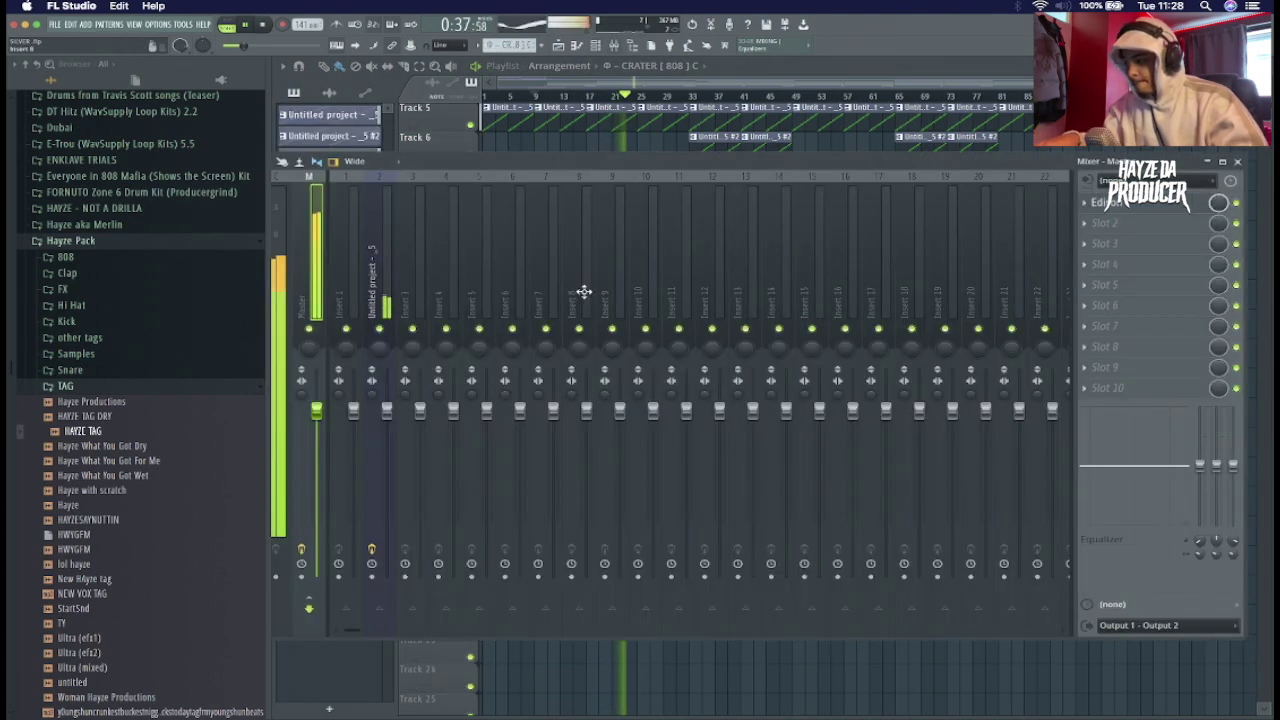
{"action": "left_click", "coordinate": [588, 47]}
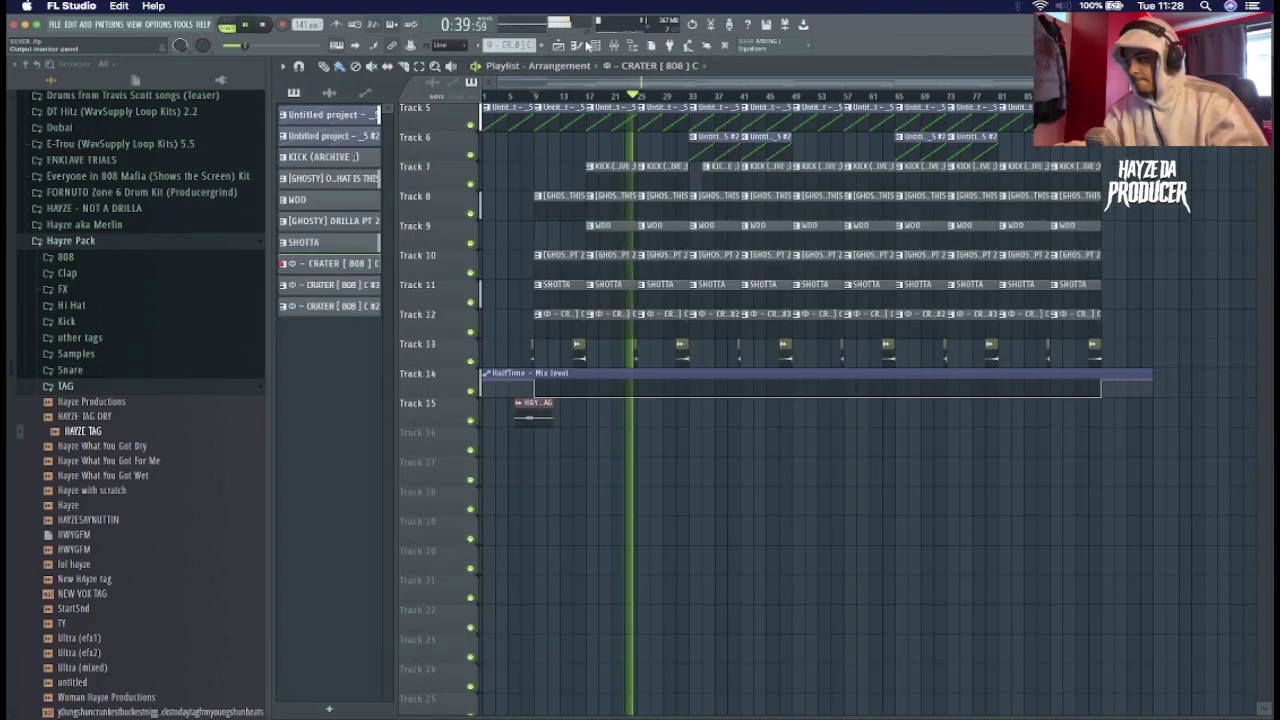
{"action": "left_click", "coordinate": [536, 97]}
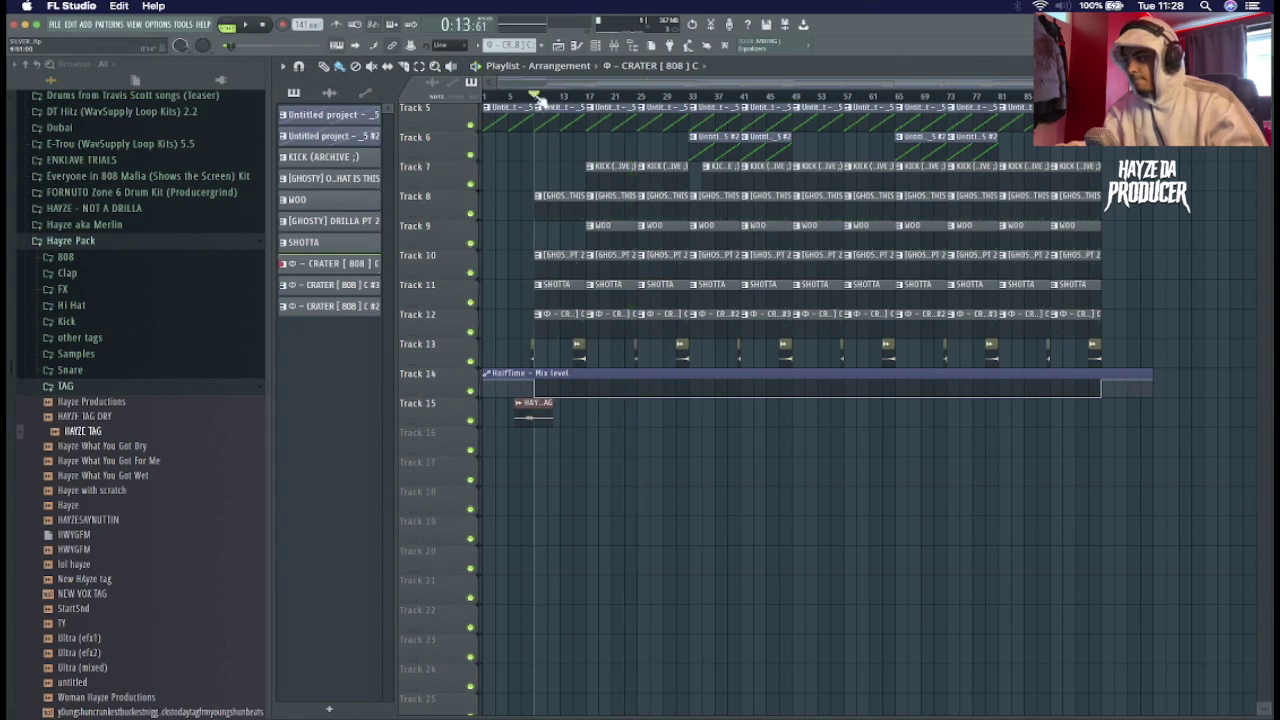
{"action": "key", "text": "F7"}
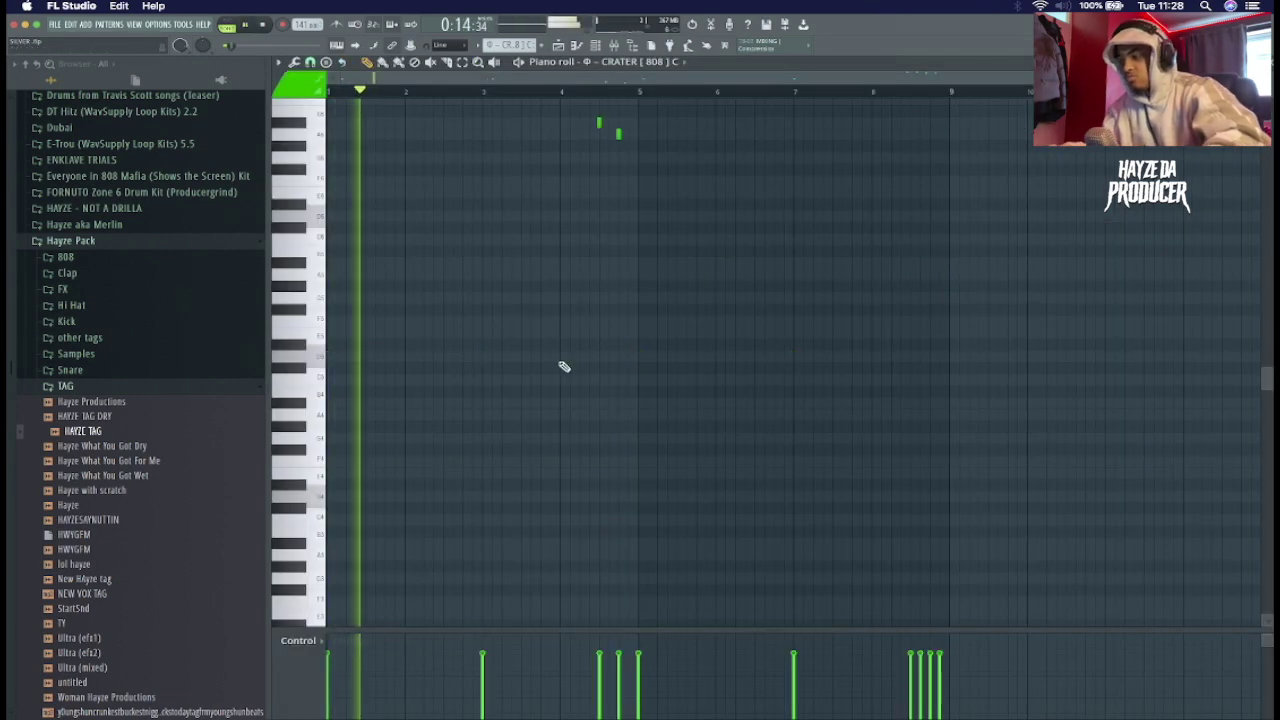
{"action": "scroll", "coordinate": [564, 367], "scroll_direction": "up", "scroll_amount": 5}
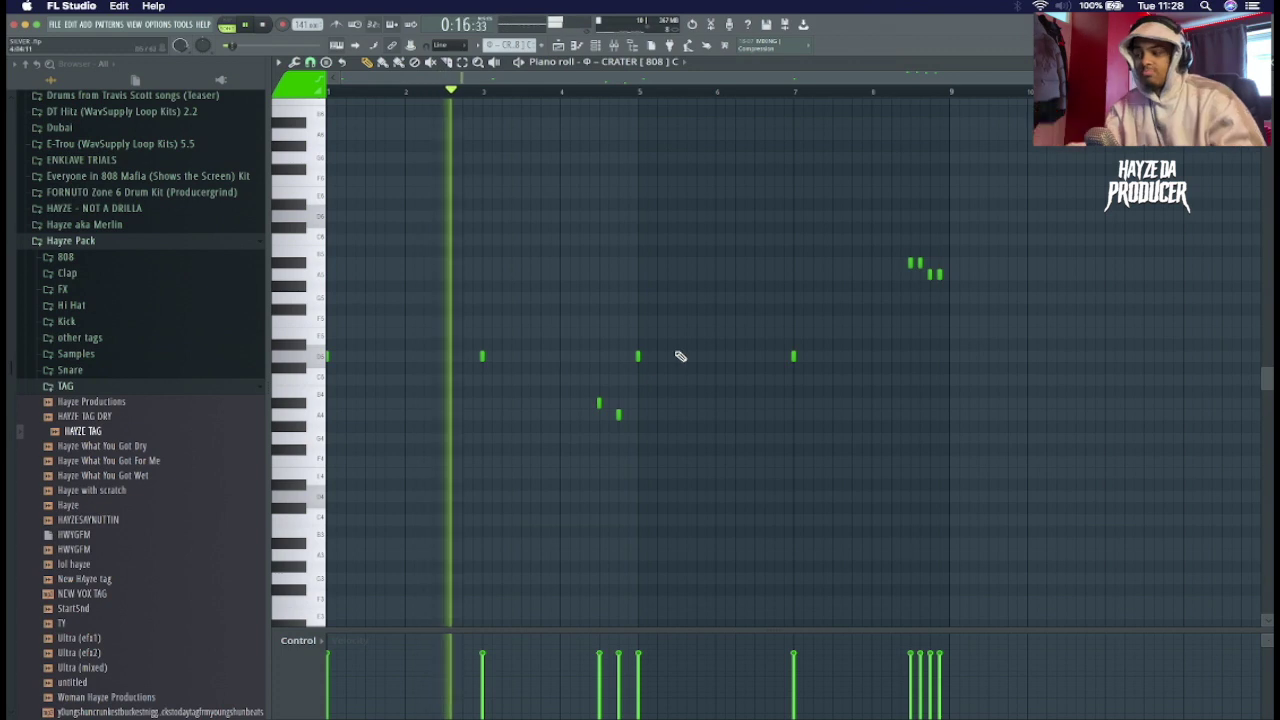
- Check the CRATER 808 channel's pitch and root note settings while the arrangement plays
{"action": "left_click", "coordinate": [1265, 62]}
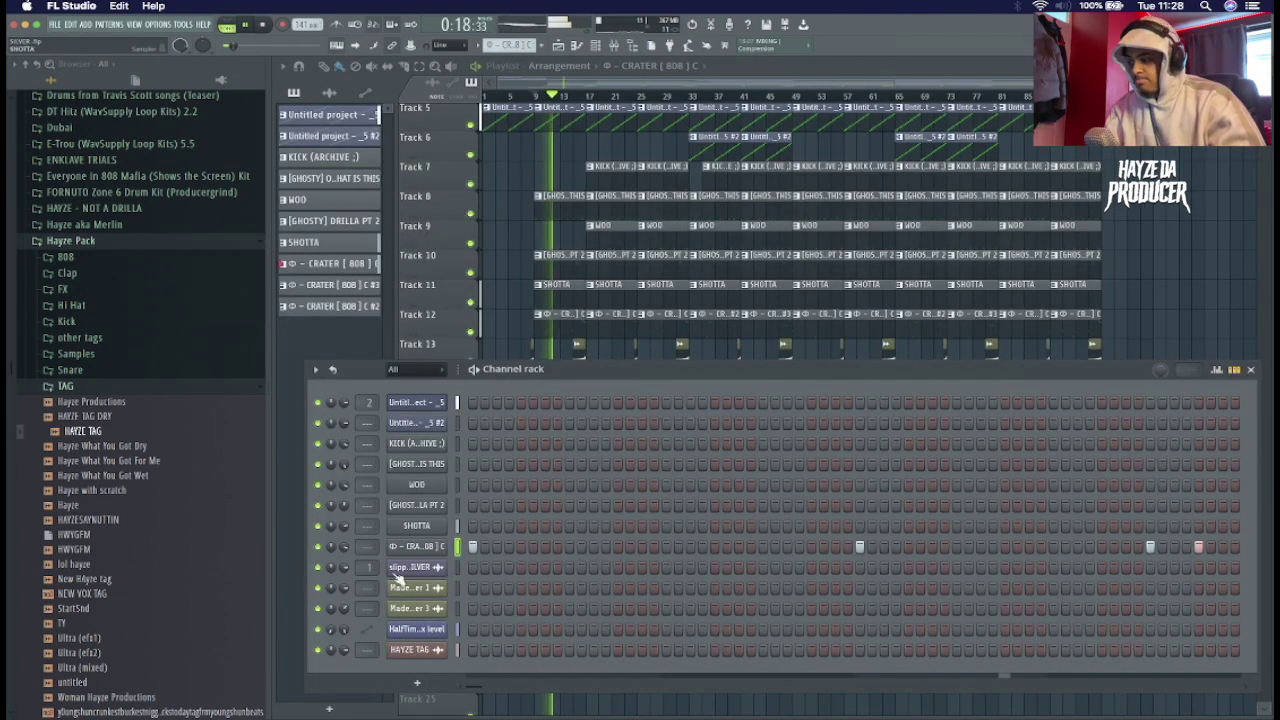
{"action": "left_click", "coordinate": [418, 549]}
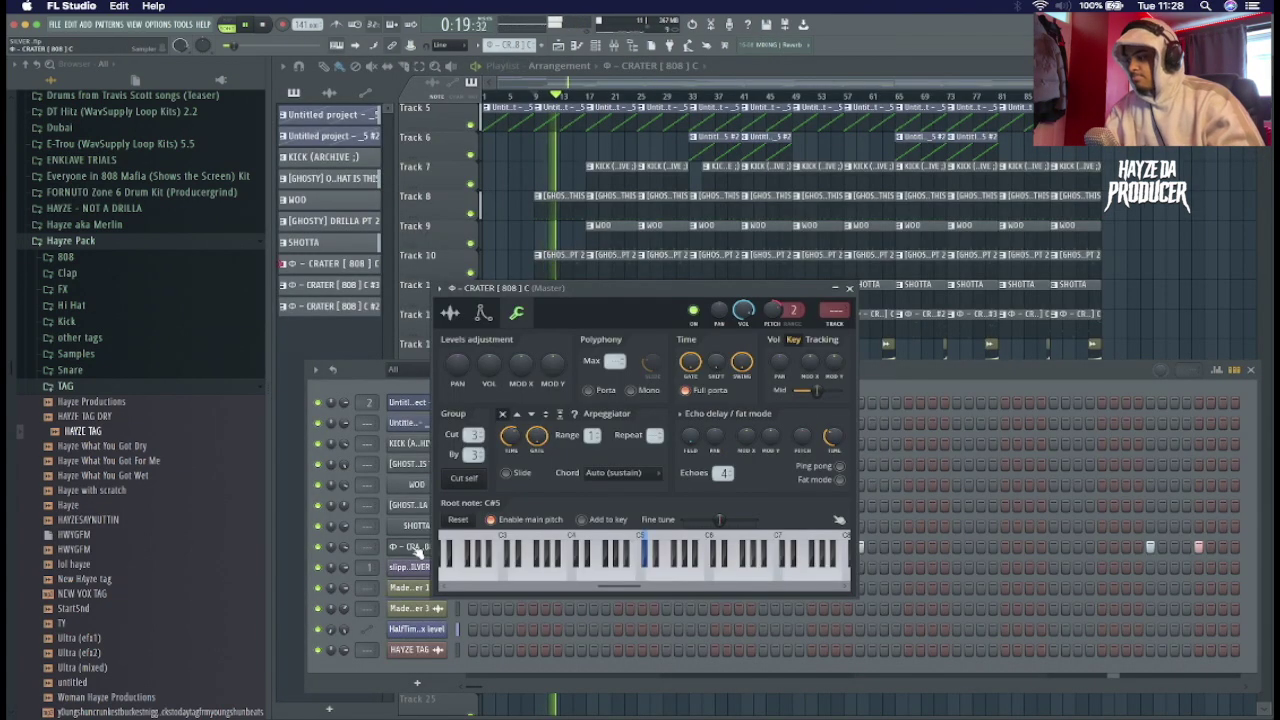
{"action": "left_click", "coordinate": [850, 288]}
{"action": "left_click", "coordinate": [1250, 369]}
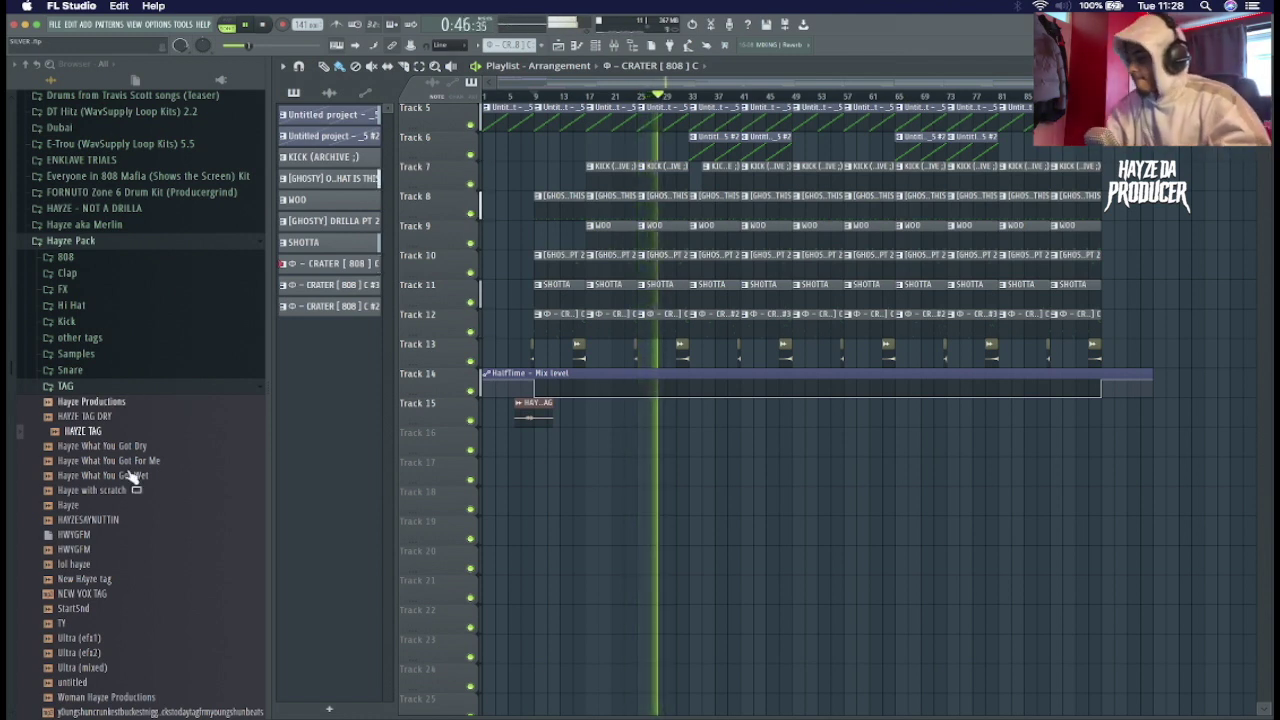
- Stop playback and collapse the Hayze Pack folder in the sample browser
{"action": "left_click", "coordinate": [155, 420]}
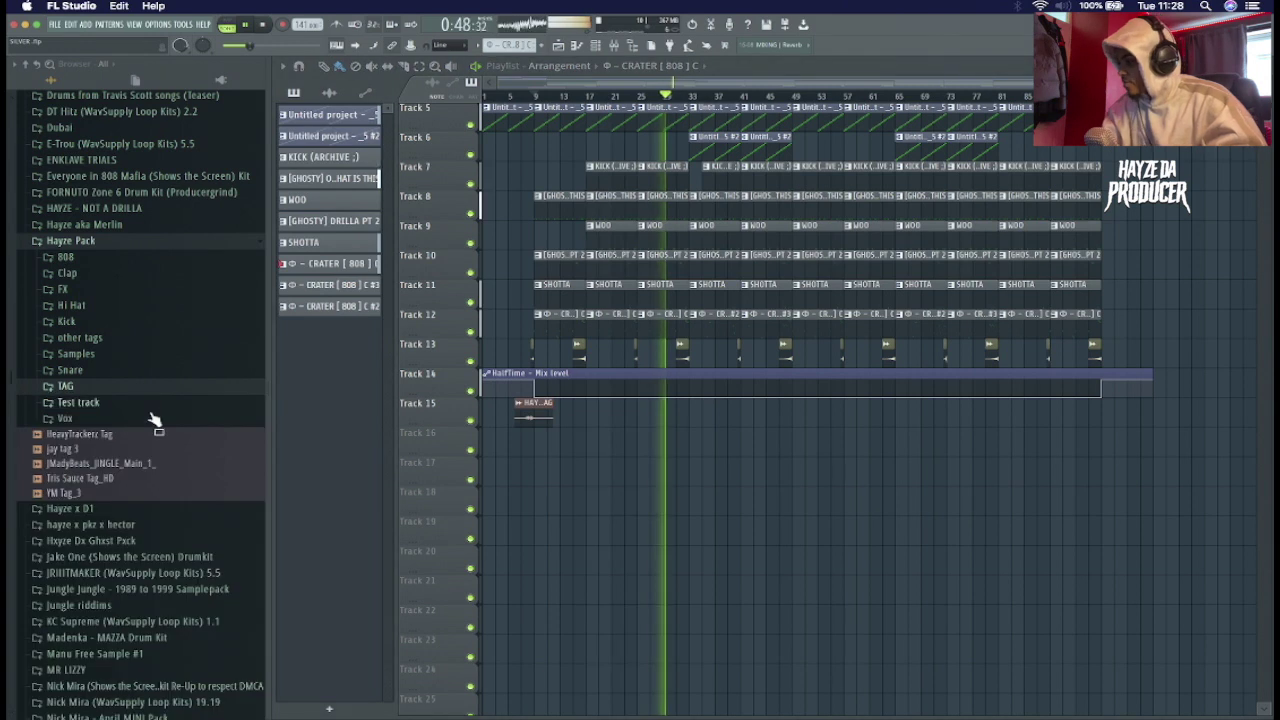
{"action": "key", "text": "space"}
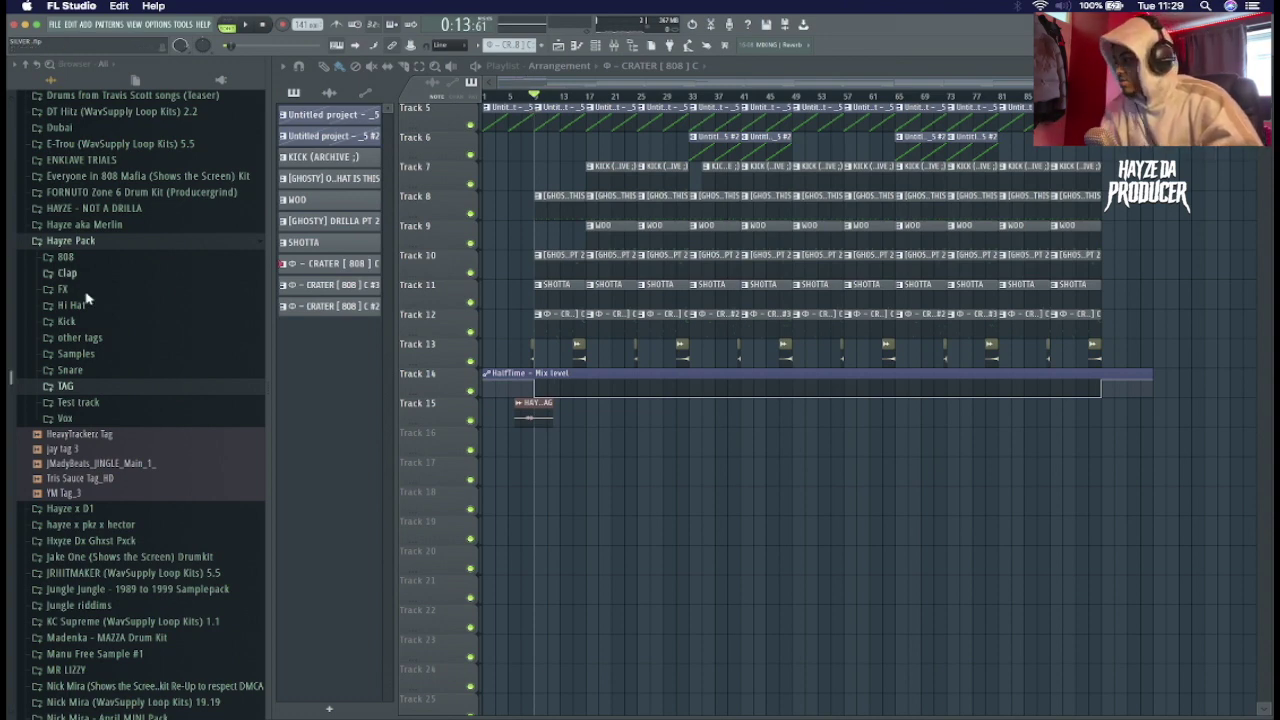
{"action": "scroll", "coordinate": [86, 298], "scroll_direction": "down", "scroll_amount": 10}
{"action": "scroll", "coordinate": [100, 205], "scroll_direction": "up", "scroll_amount": 5}
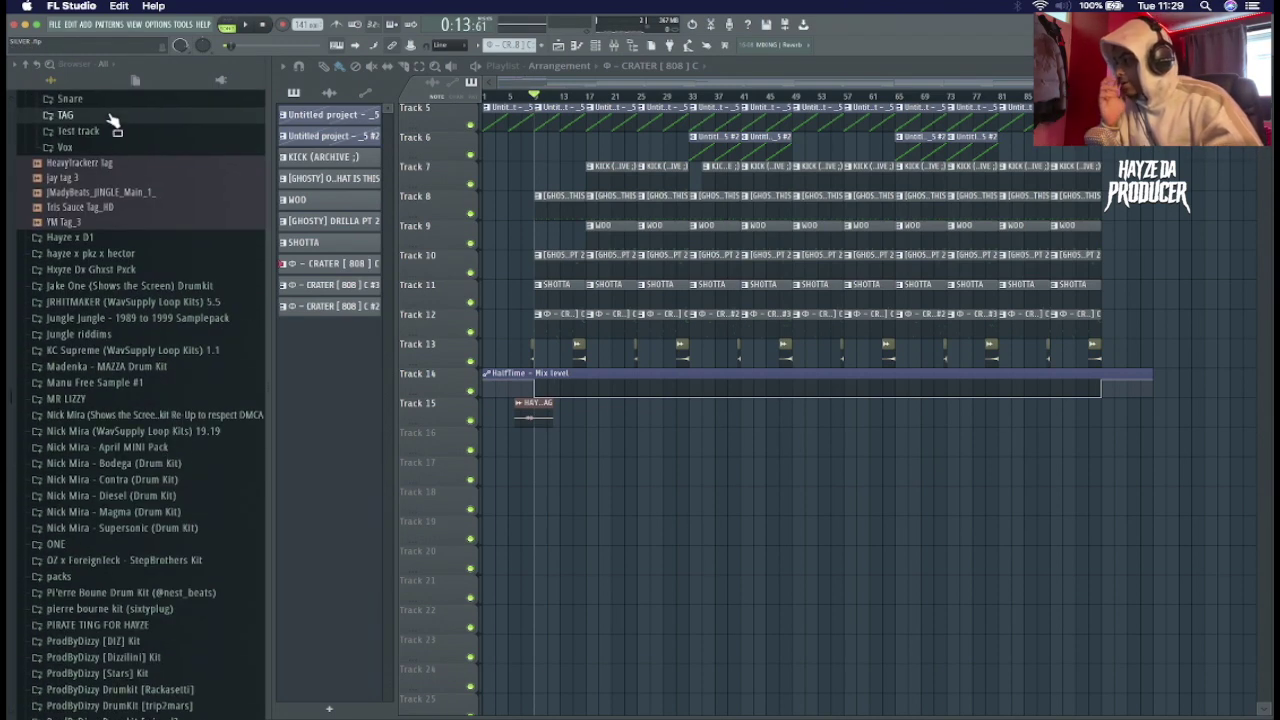
{"action": "left_click", "coordinate": [66, 115]}
{"action": "scroll", "coordinate": [105, 418], "scroll_direction": "up", "scroll_amount": 8}
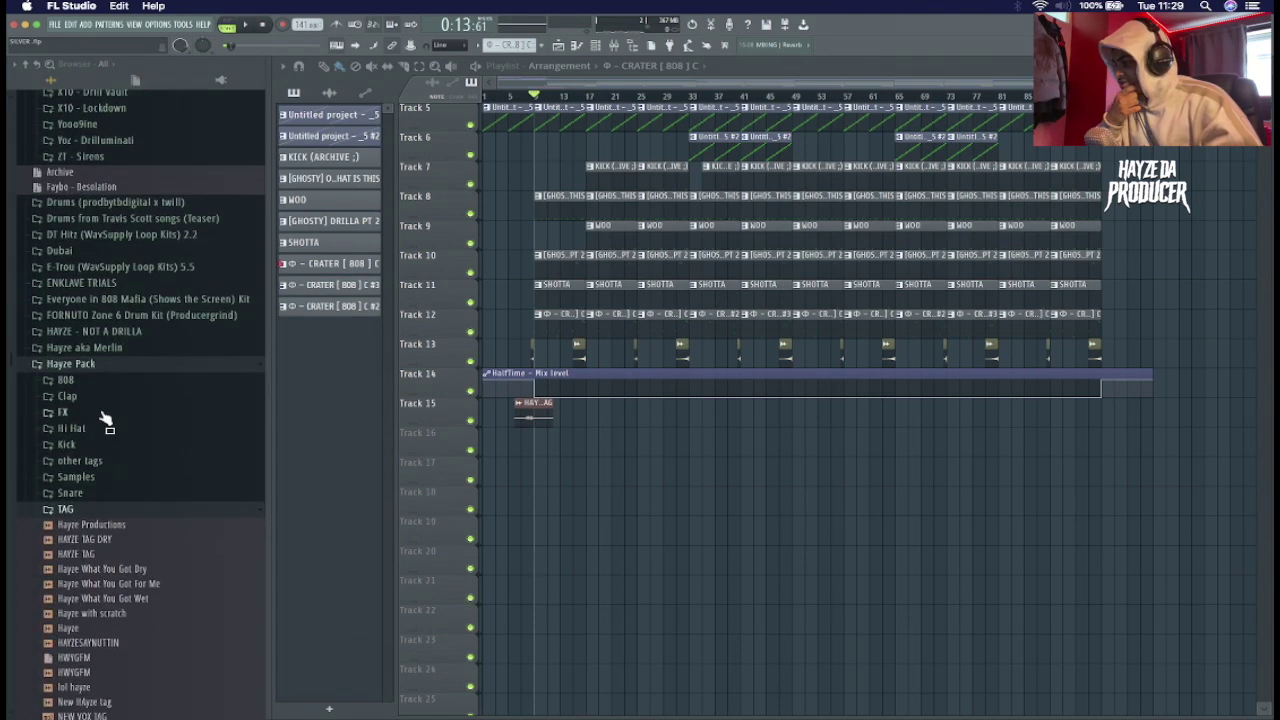
{"action": "left_click", "coordinate": [88, 364]}
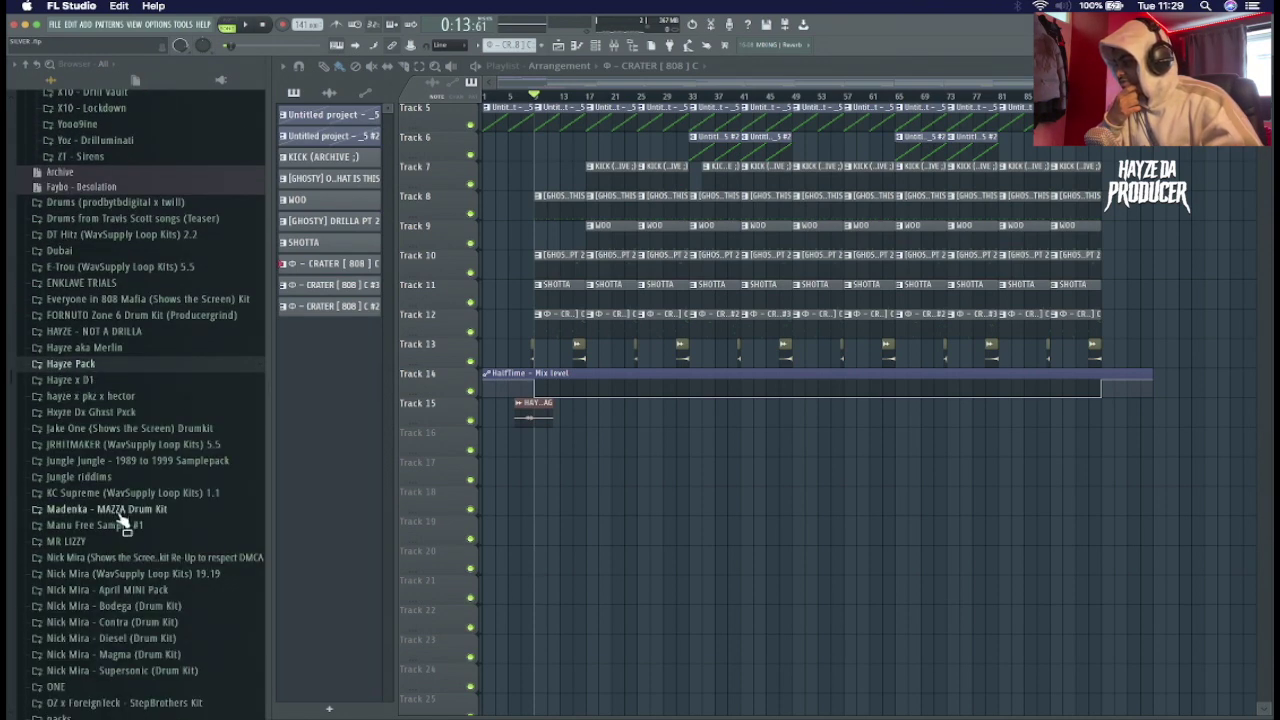
{"action": "scroll", "coordinate": [150, 520], "scroll_direction": "down", "scroll_amount": 3}
{"action": "scroll", "coordinate": [190, 518], "scroll_direction": "down", "scroll_amount": 5}
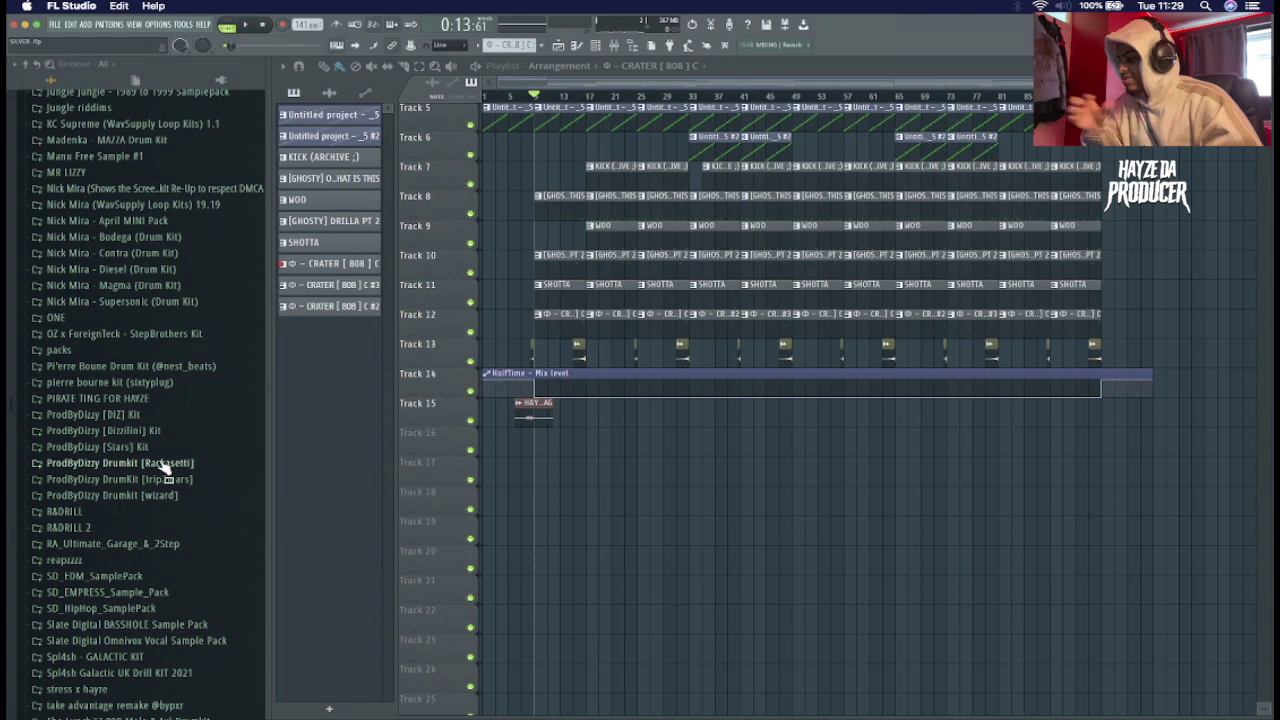
{"action": "scroll", "coordinate": [160, 472], "scroll_direction": "down", "scroll_amount": 7}
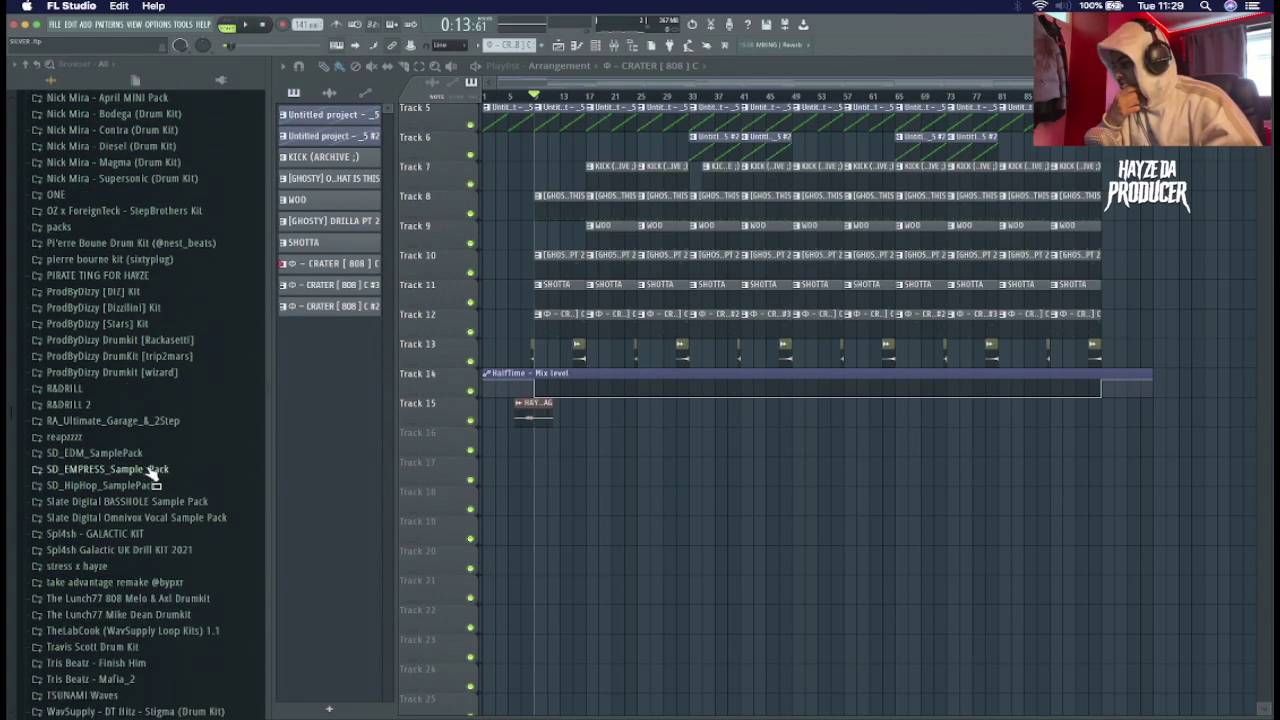
{"action": "scroll", "coordinate": [147, 488], "scroll_direction": "down", "scroll_amount": 3}
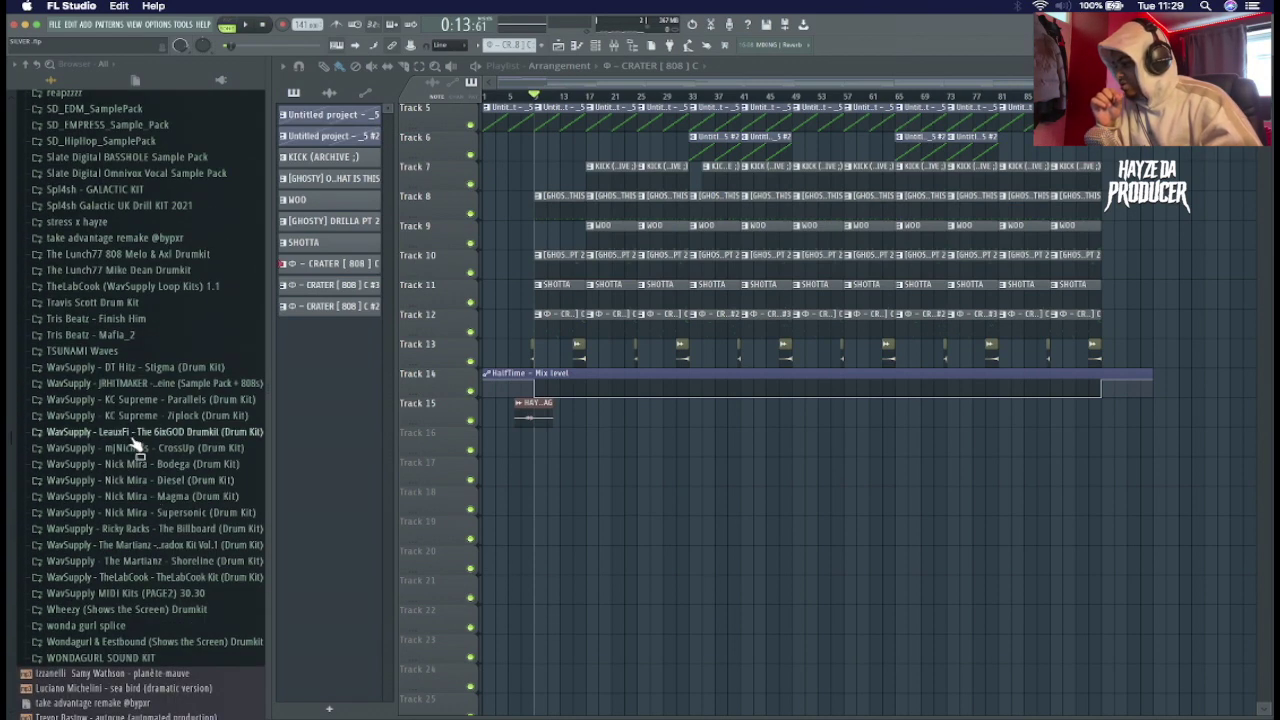
{"action": "scroll", "coordinate": [138, 460], "scroll_direction": "up", "scroll_amount": 7}
{"action": "scroll", "coordinate": [132, 450], "scroll_direction": "up", "scroll_amount": 1}
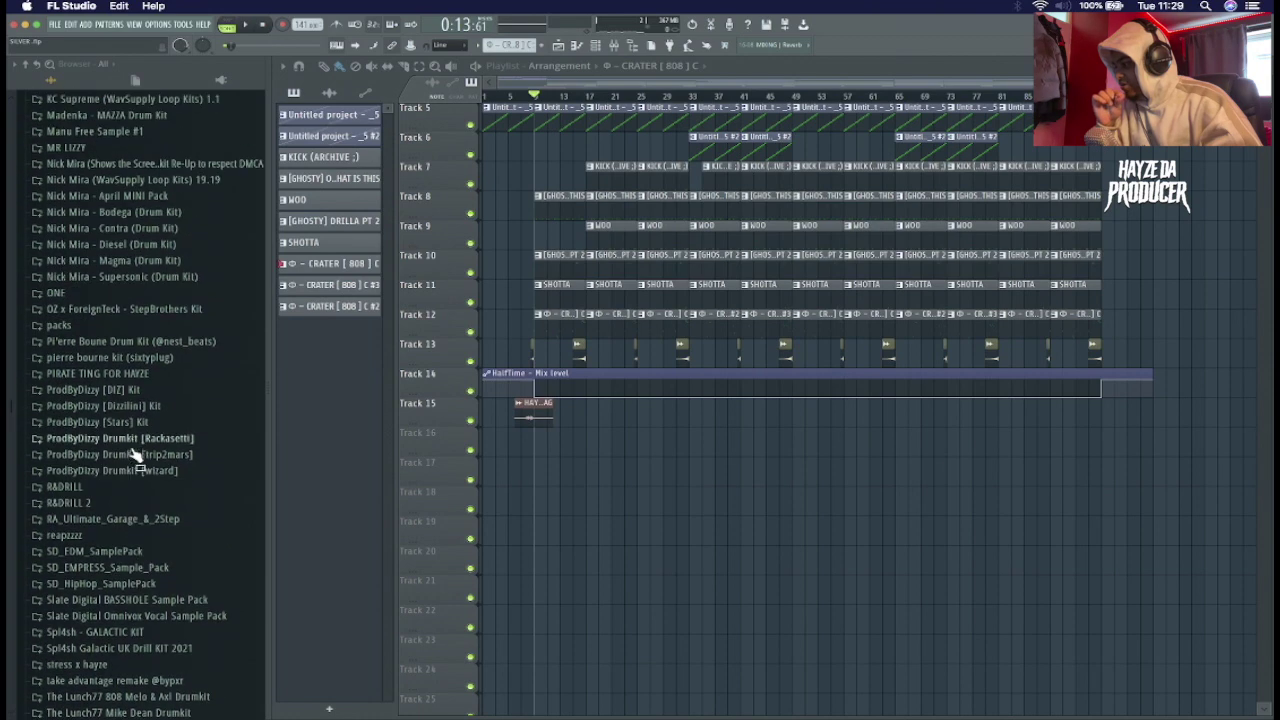
{"action": "scroll", "coordinate": [130, 452], "scroll_direction": "down", "scroll_amount": 20}
{"action": "scroll", "coordinate": [131, 458], "scroll_direction": "down", "scroll_amount": 5}
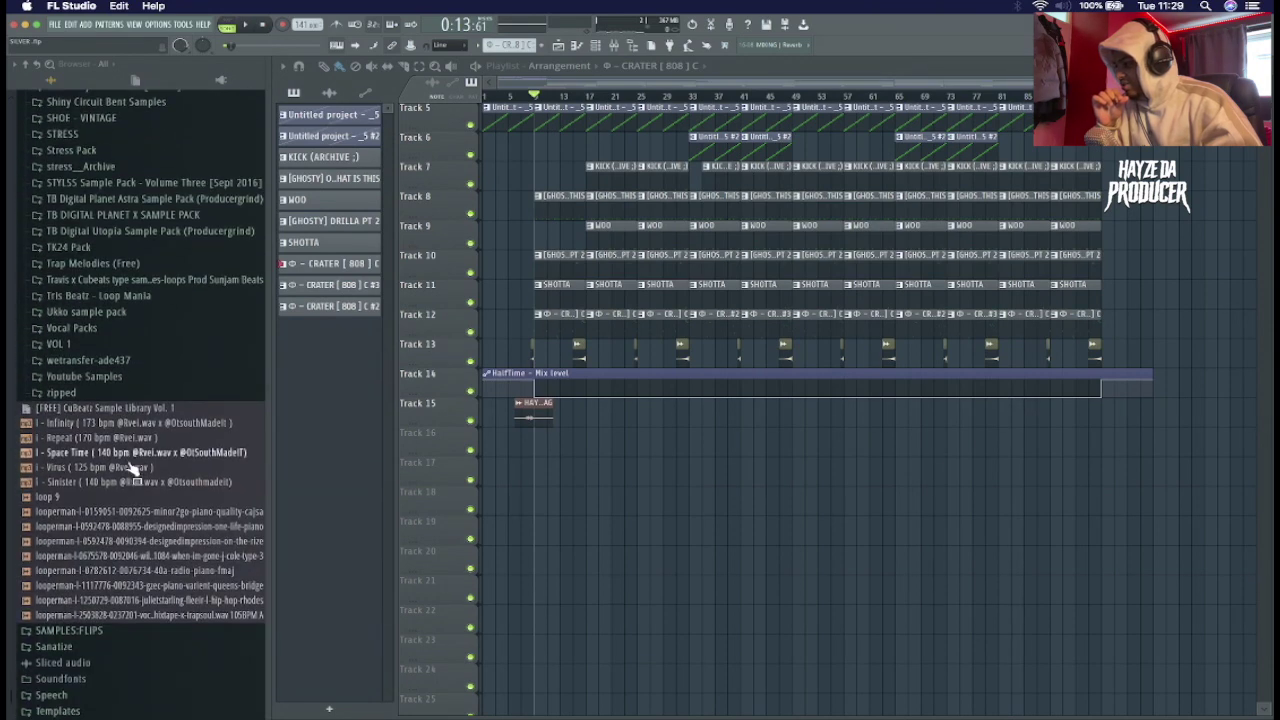
{"action": "scroll", "coordinate": [131, 470], "scroll_direction": "up", "scroll_amount": 15}
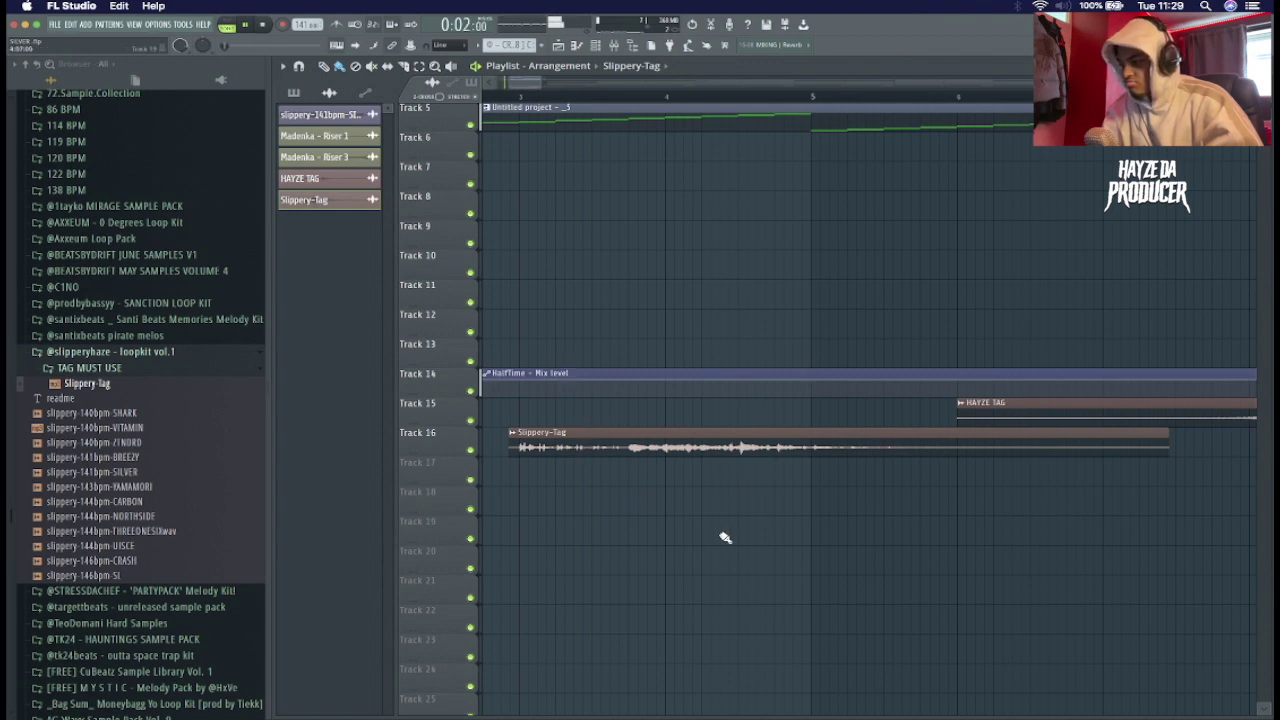
- Play the intro with both tags and normalize the HAYZE TAG sample on Track 15
{"action": "key", "text": "space"}
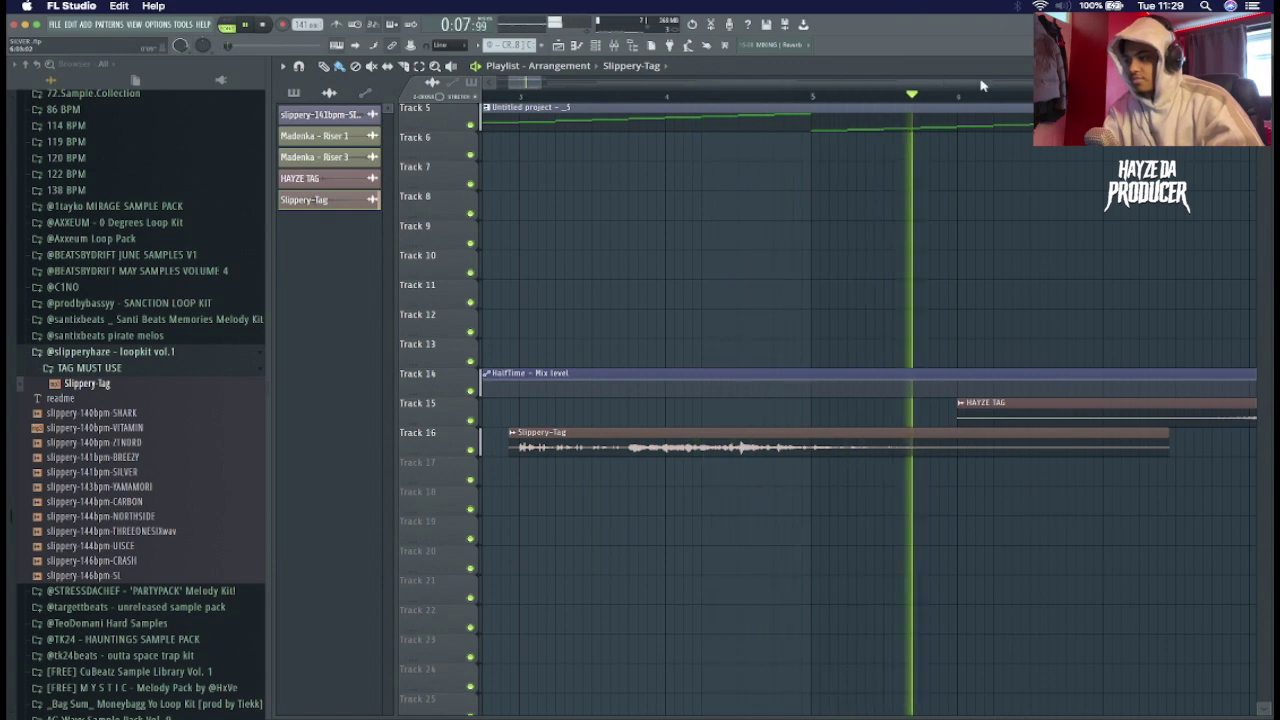
{"action": "scroll", "coordinate": [985, 100], "scroll_direction": "down", "scroll_amount": 1}
{"action": "scroll", "coordinate": [986, 101], "scroll_direction": "down", "scroll_amount": 10}
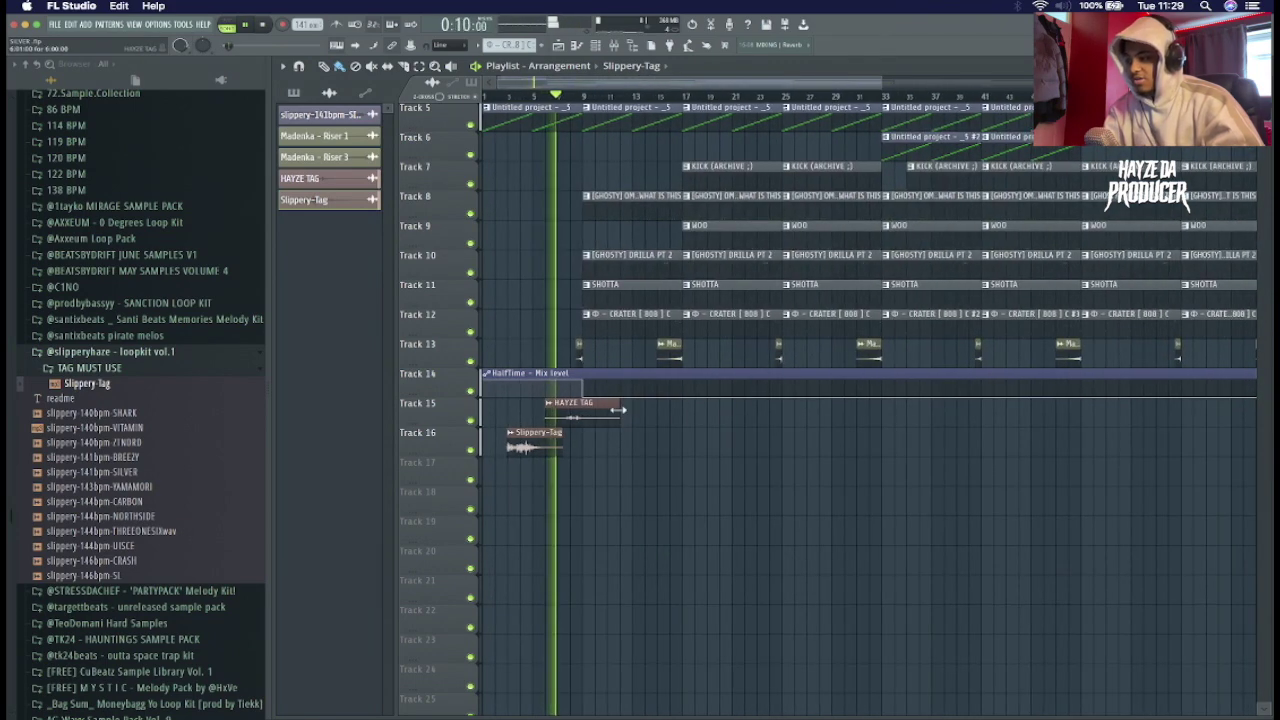
{"action": "double_click", "coordinate": [608, 405]}
{"action": "left_click", "coordinate": [598, 291]}
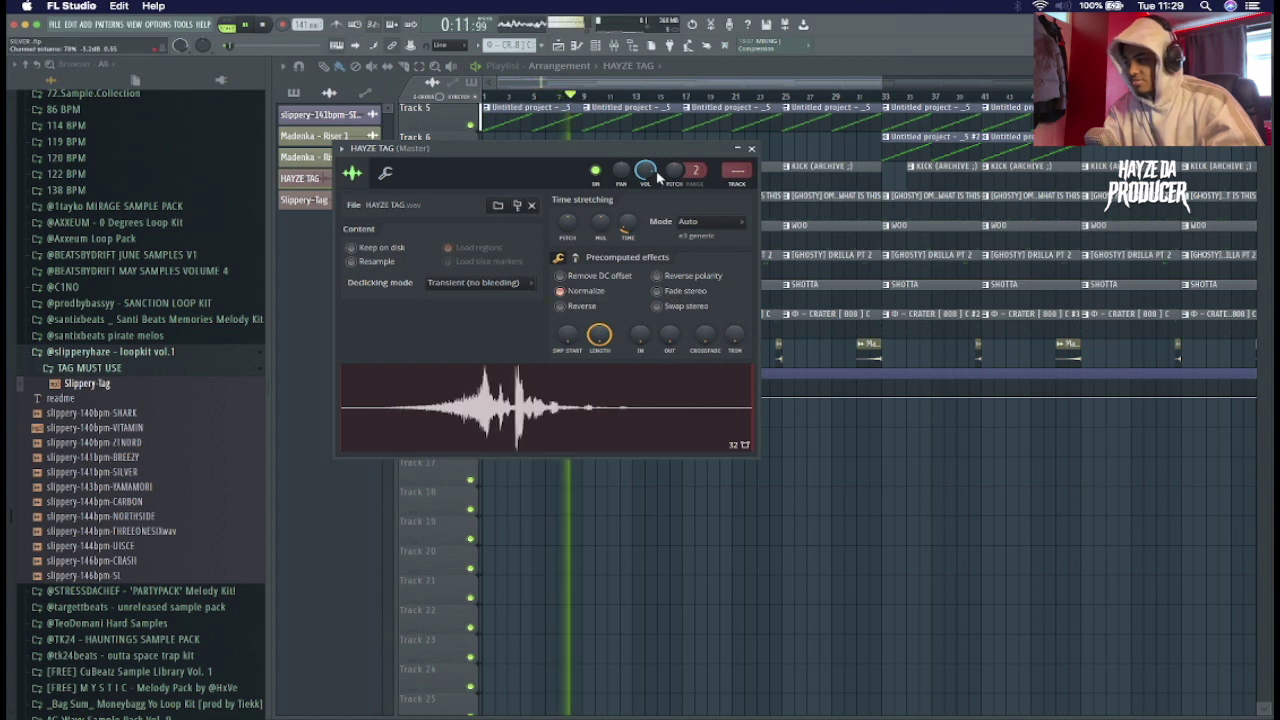
{"action": "left_click", "coordinate": [751, 148]}
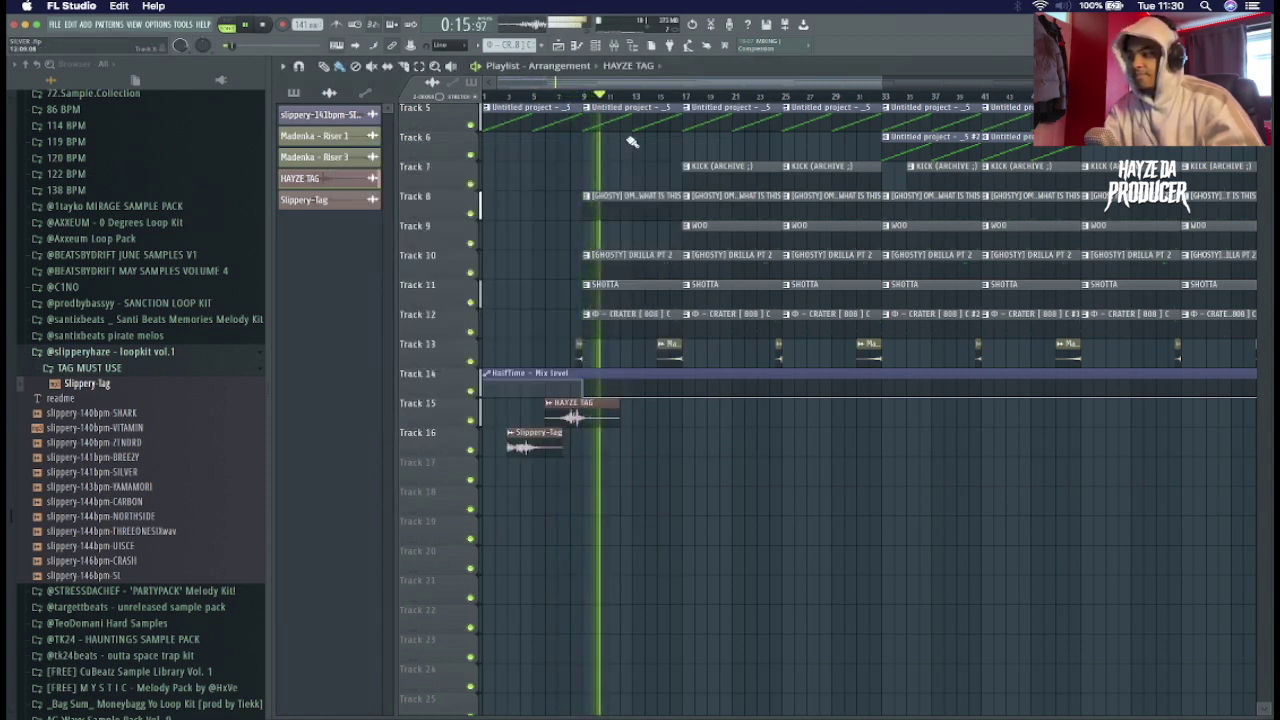
- Copy the HAYZE TAG and Slippery-Tag clips to the outro on Tracks 15 and 16, positioned shortly after the drums end
{"action": "scroll", "coordinate": [645, 101], "scroll_direction": "down", "scroll_amount": 1}
{"action": "scroll", "coordinate": [645, 101], "scroll_direction": "down", "scroll_amount": 3}
{"action": "left_click_drag", "start_coordinate": [581, 412], "coordinate": [1112, 455]}
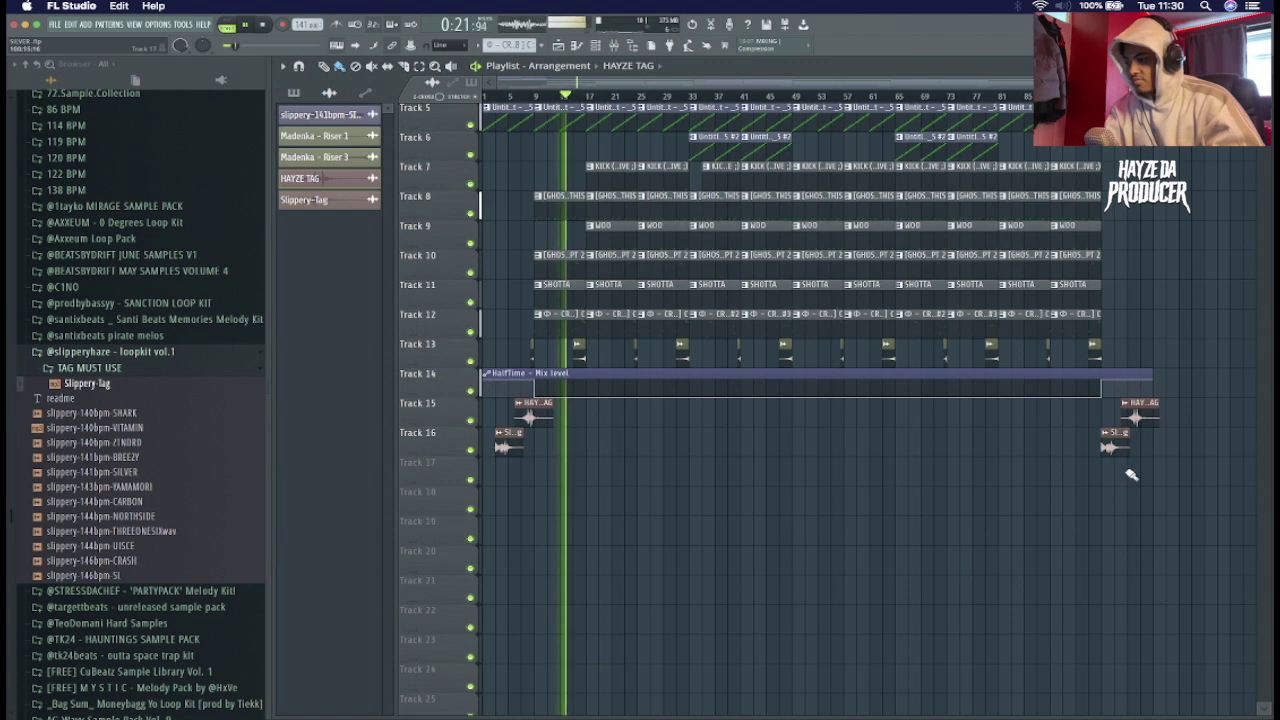
{"action": "left_click_drag", "start_coordinate": [1170, 398], "coordinate": [1124, 447]}
{"action": "left_click", "coordinate": [1149, 482], "text": "ctrl"}
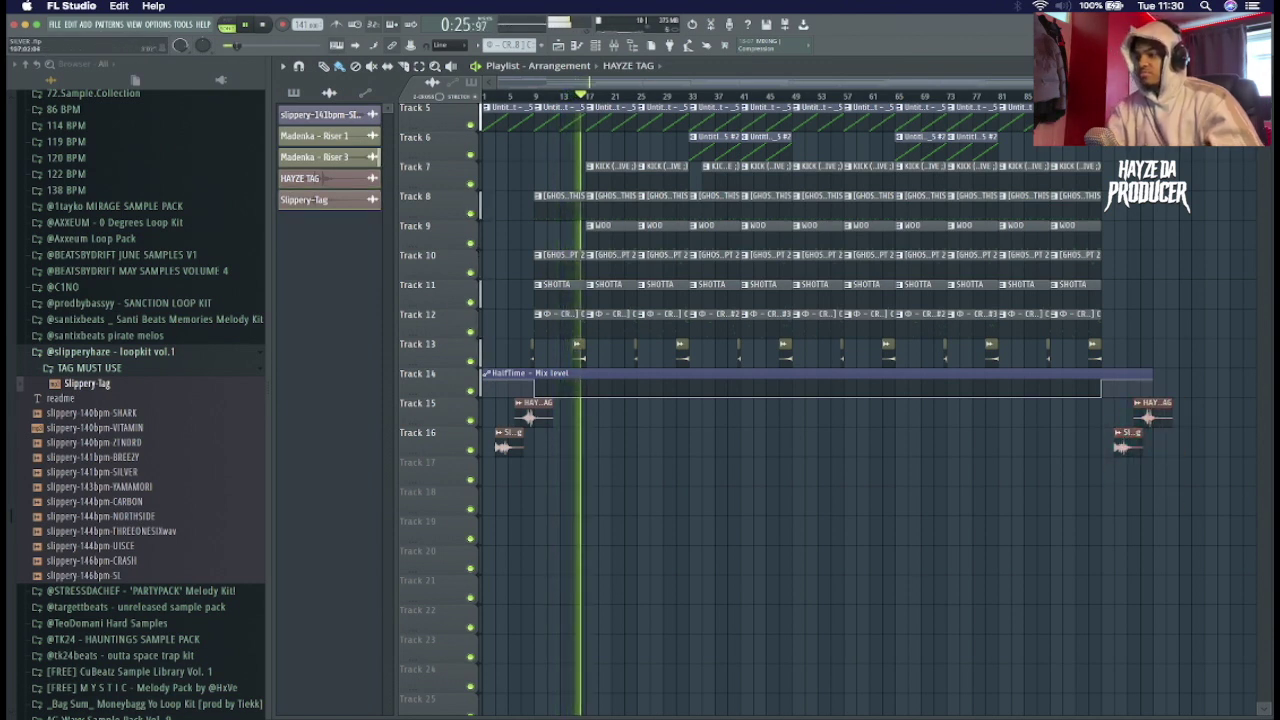
{"action": "left_click_drag", "start_coordinate": [1262, 83], "coordinate": [1253, 84]}
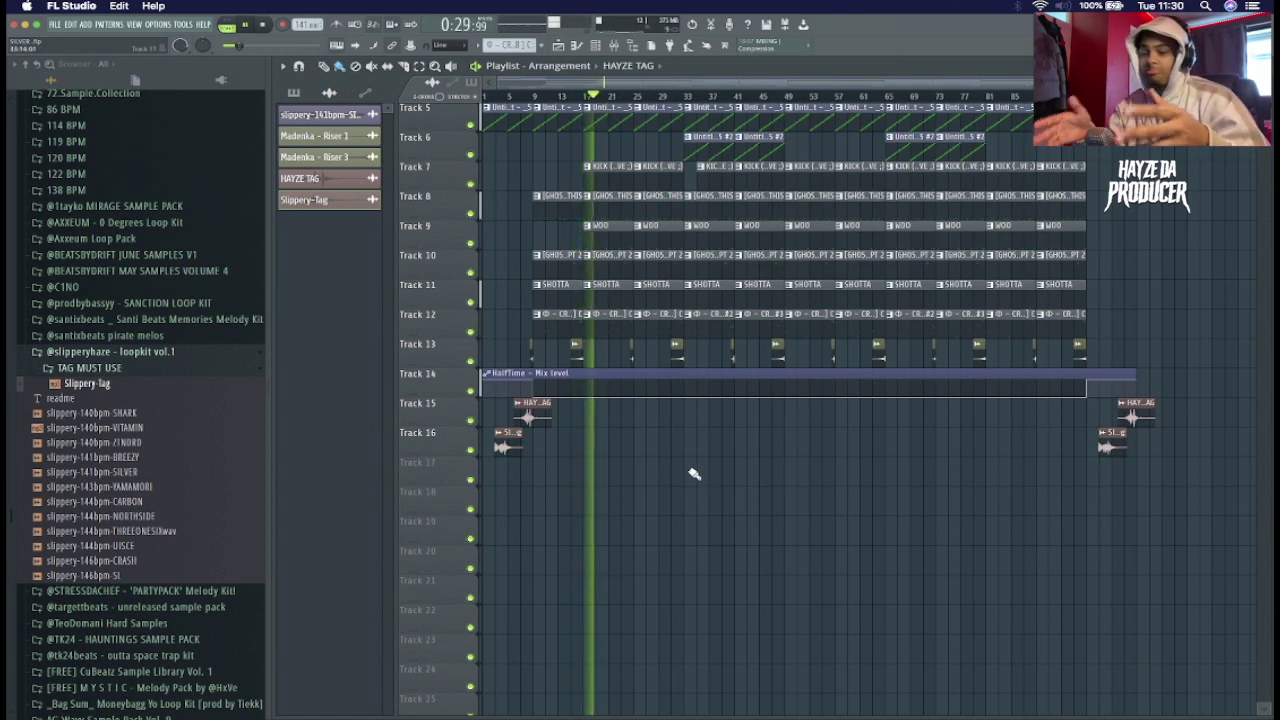
- Delete every second [GHOSTY] DRILLA PT 2 clip on Track 10, at bars 17, 33, 49, 65 and 81, and stop playback after listening
{"action": "right_click", "coordinate": [620, 265]}
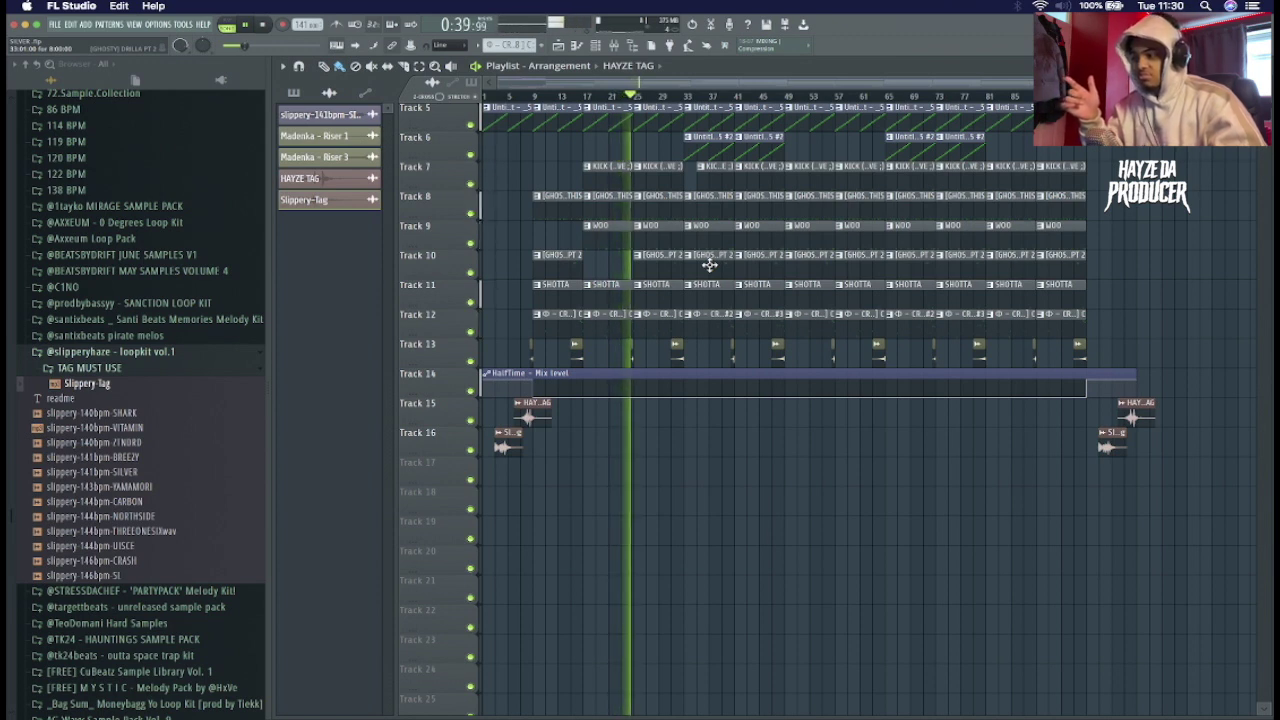
{"action": "right_click", "coordinate": [709, 265]}
{"action": "right_click", "coordinate": [806, 265]}
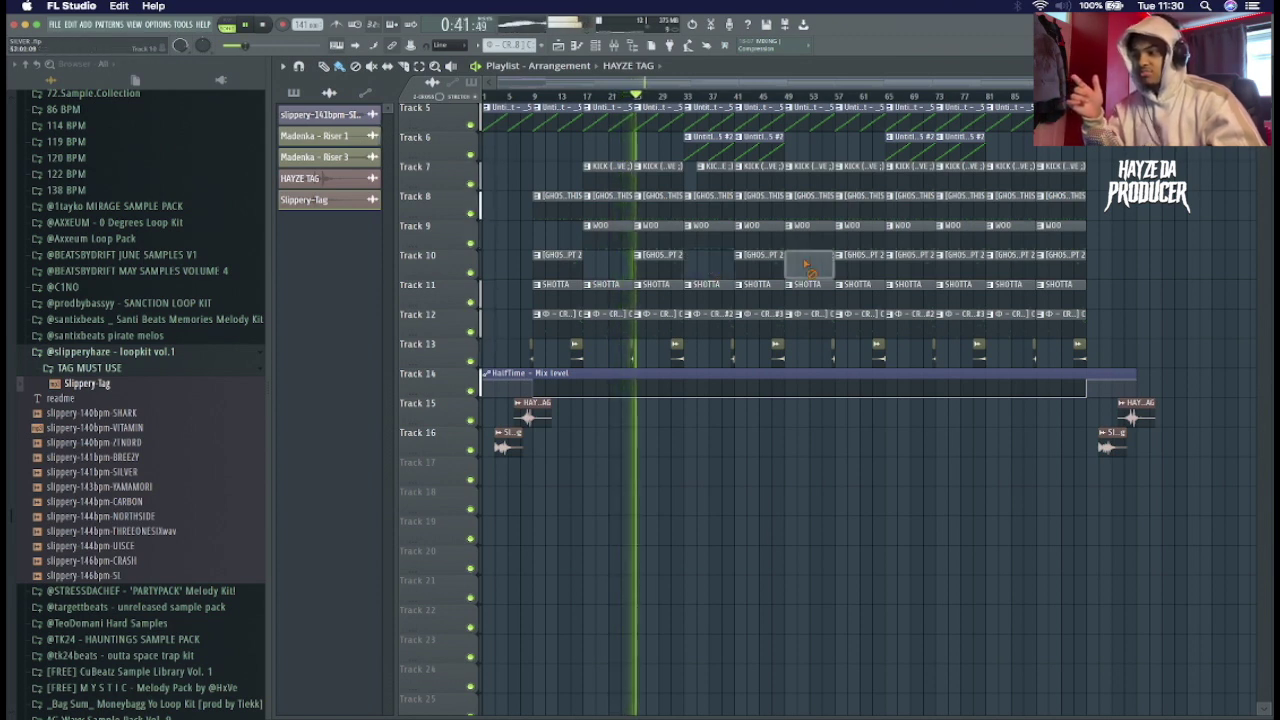
{"action": "right_click", "coordinate": [903, 265]}
{"action": "right_click", "coordinate": [1008, 265]}
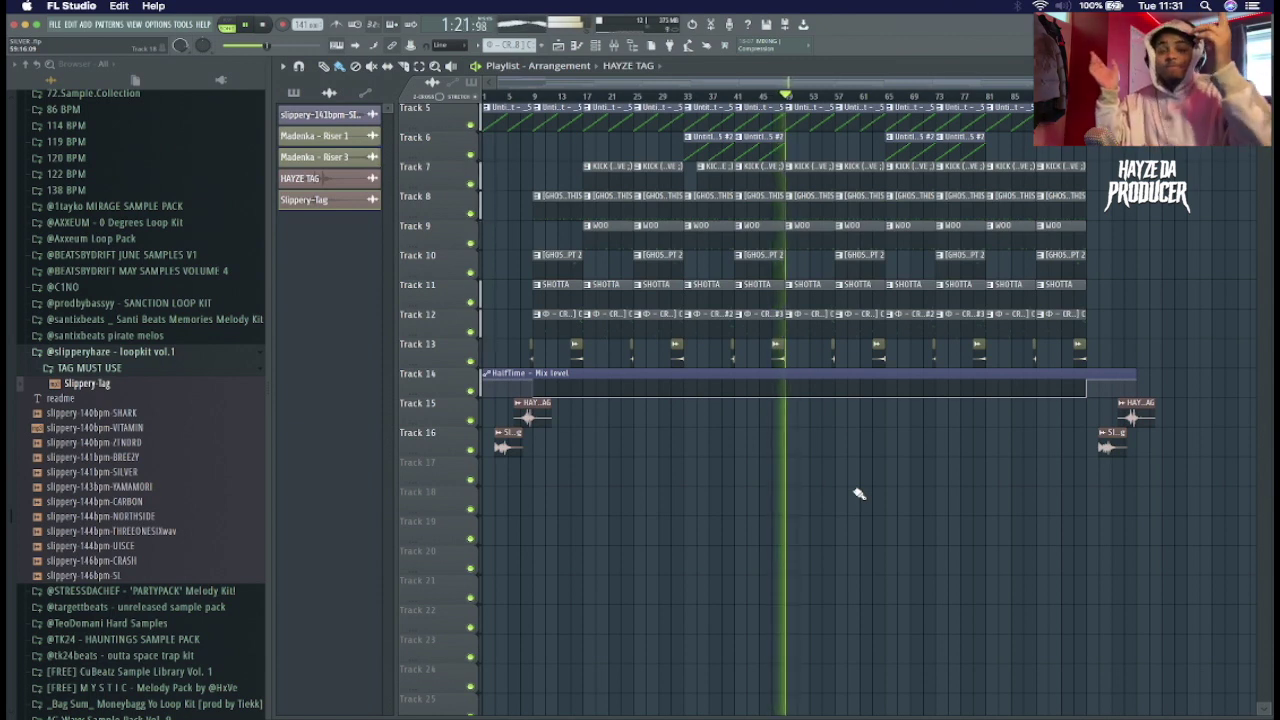
{"action": "key", "text": "space"}
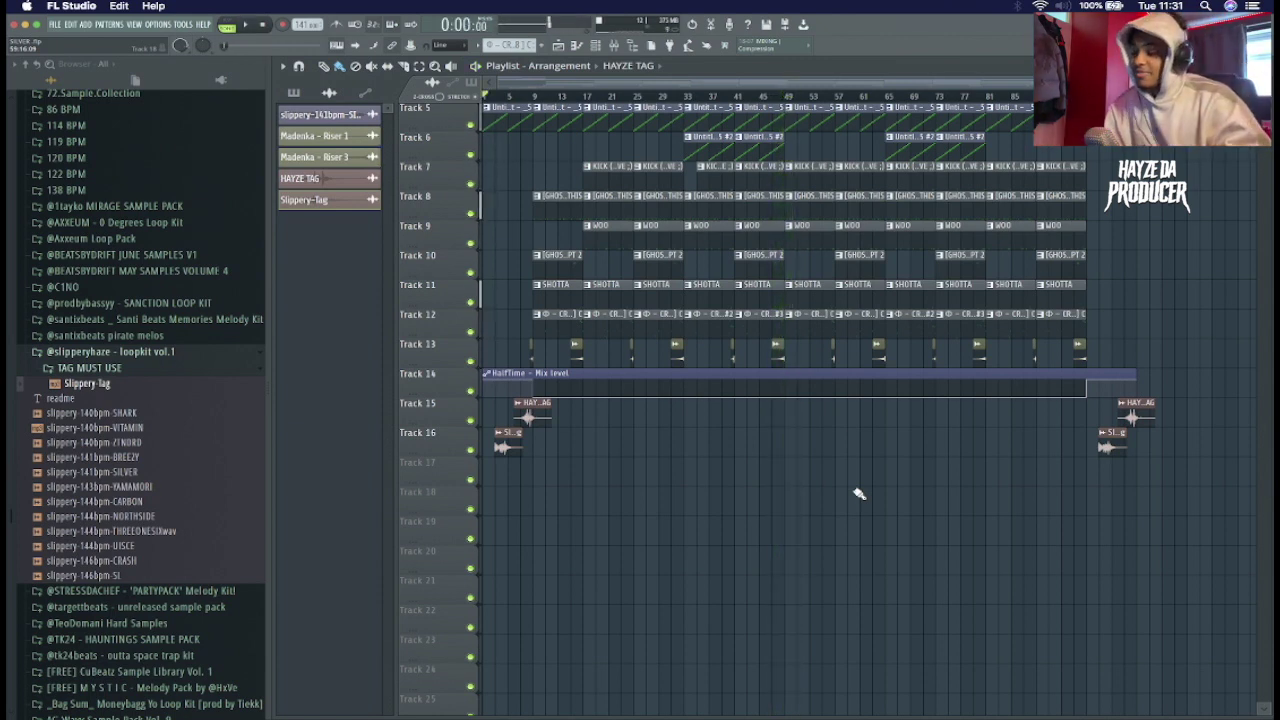